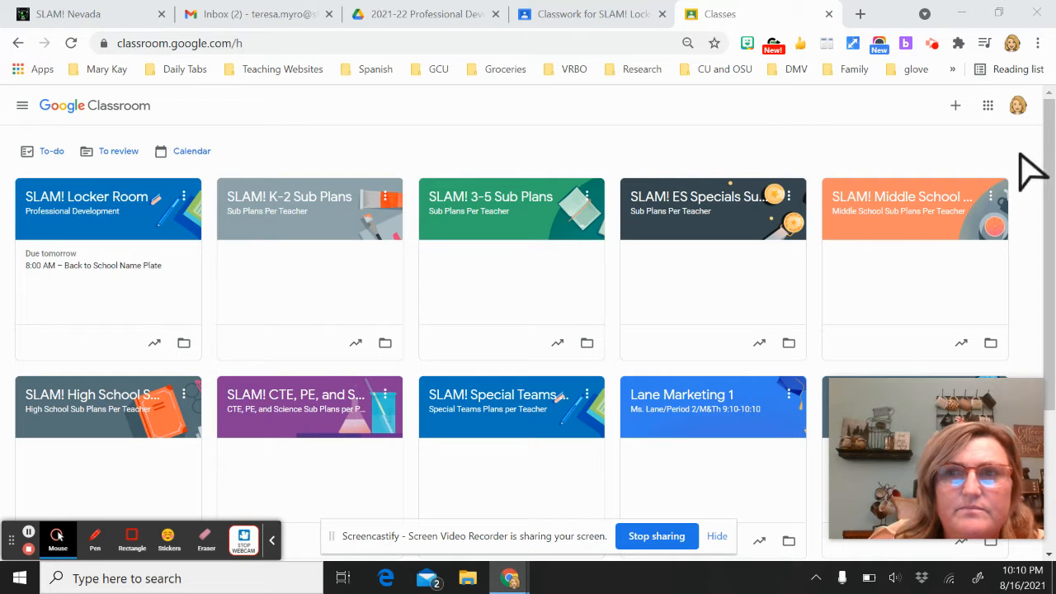
Create a class named with the teacher's name plus '5th Grade Classroom', section 'Room 608', skipping SIS
left_click(954, 105)
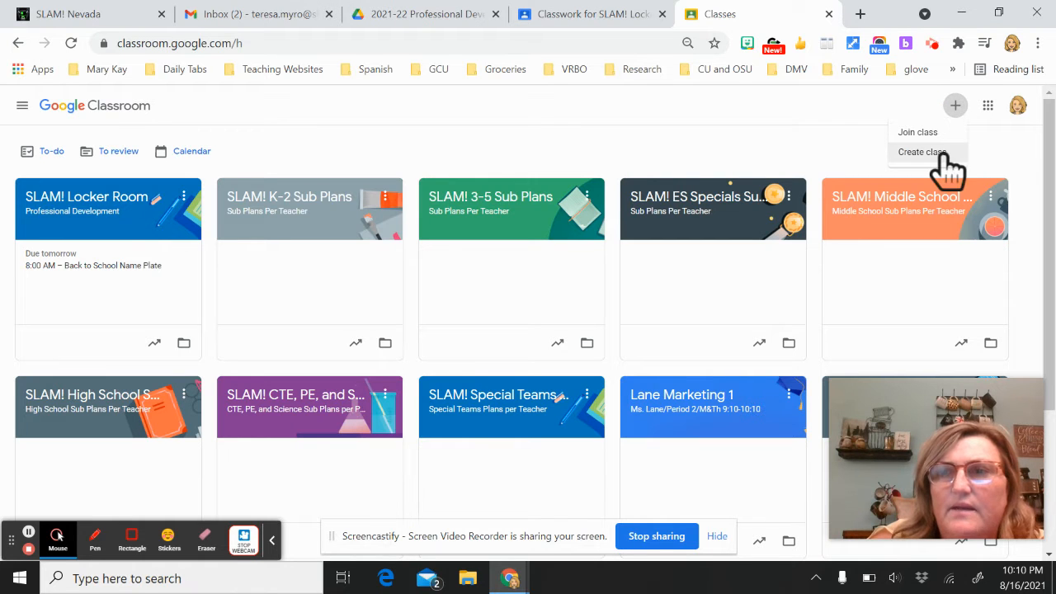
left_click(943, 155)
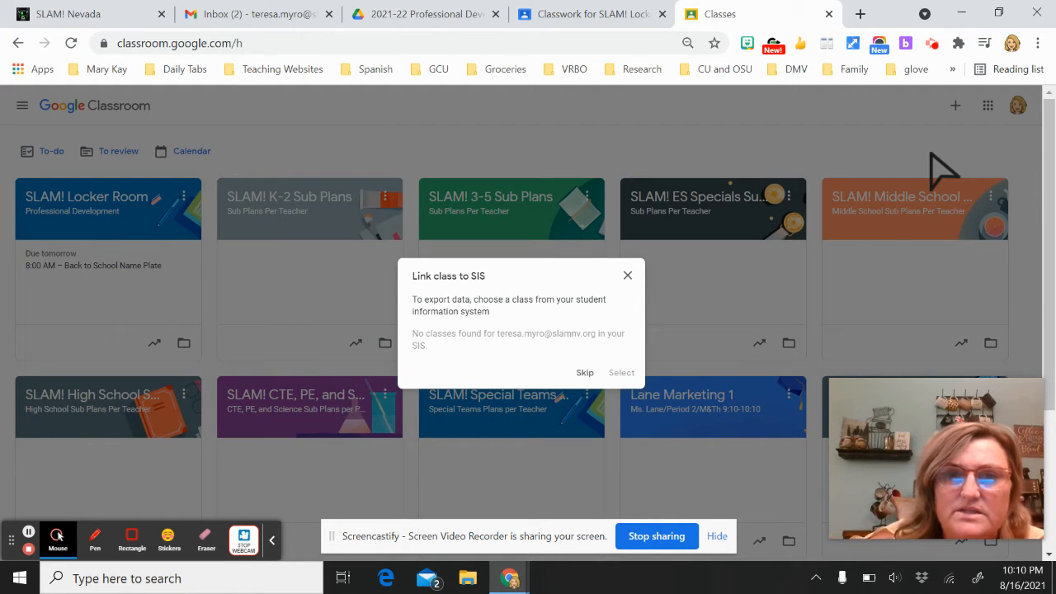
left_click(584, 373)
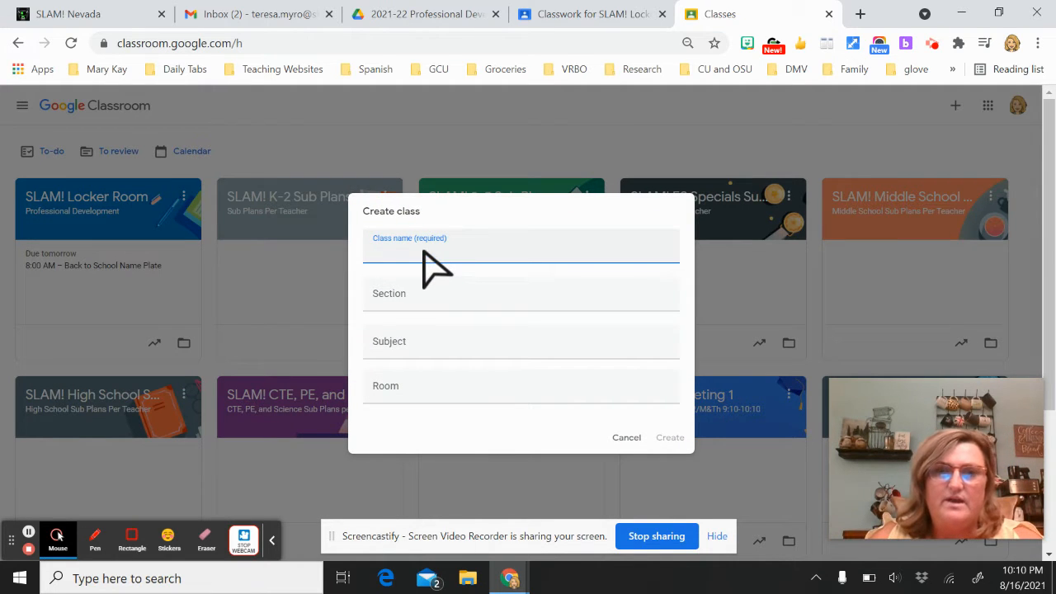
type("MRS")
key("BackSpace")
key("BackSpace")
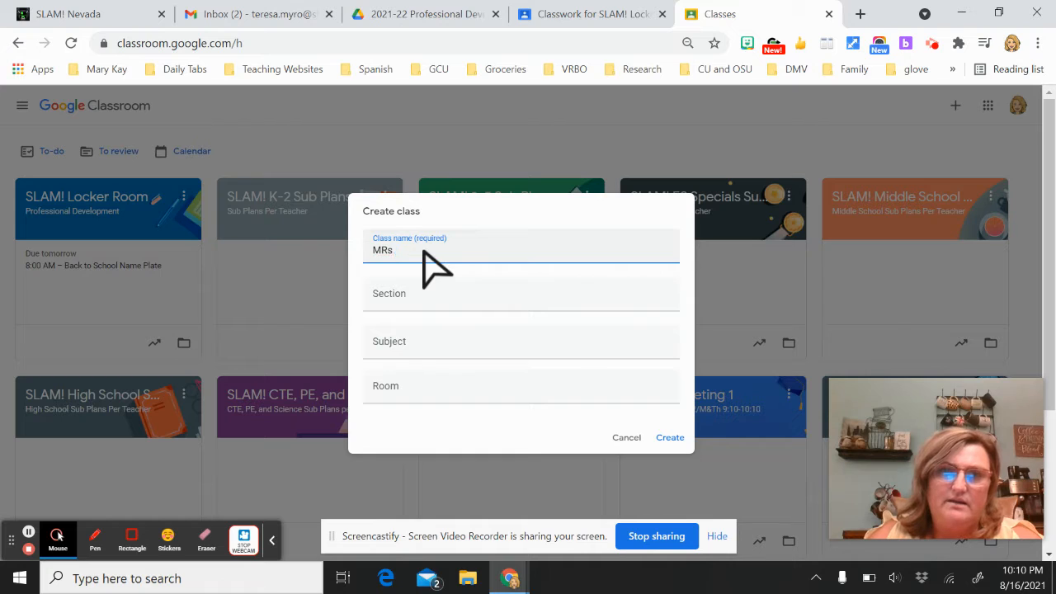
type("rs. Myr")
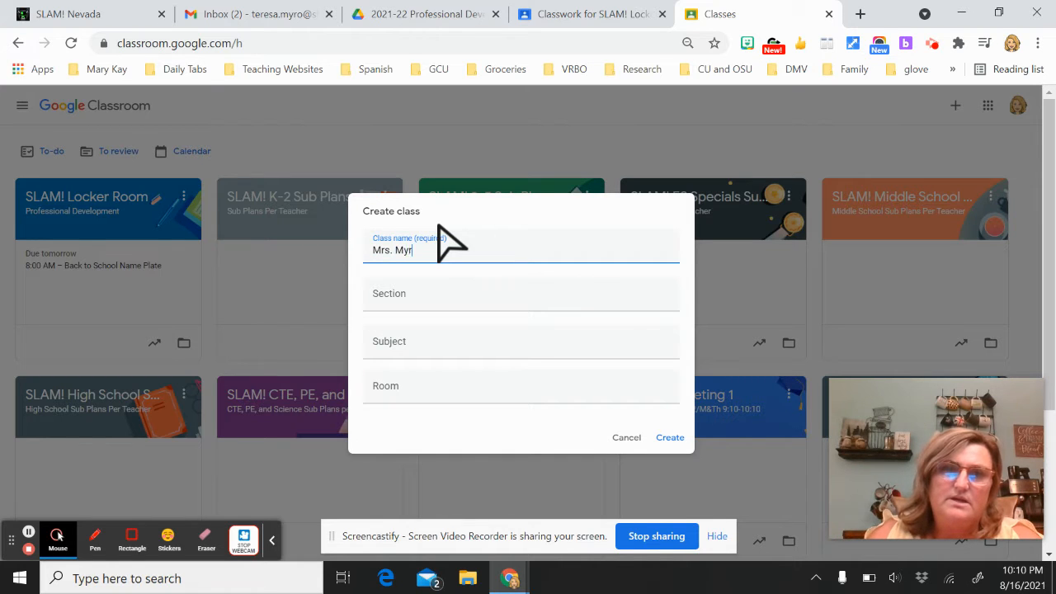
type("o's")
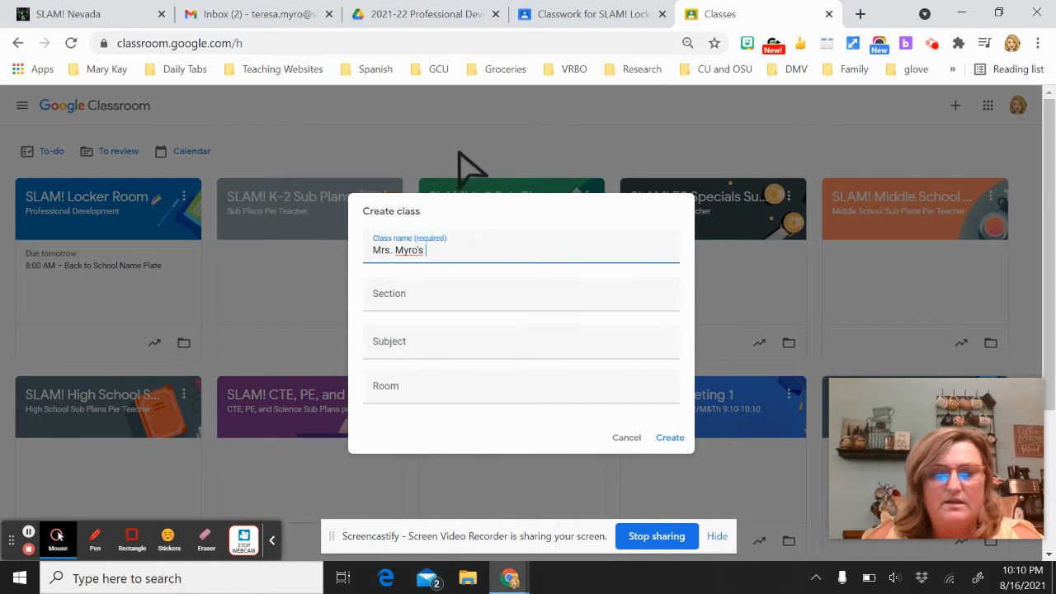
type("5")
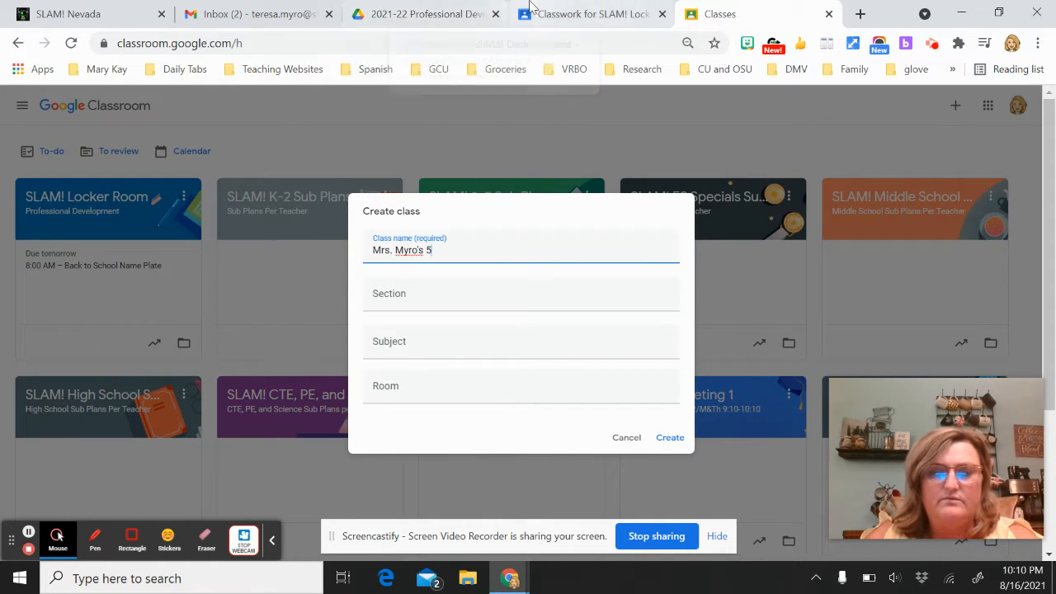
type("th Grade Classroom")
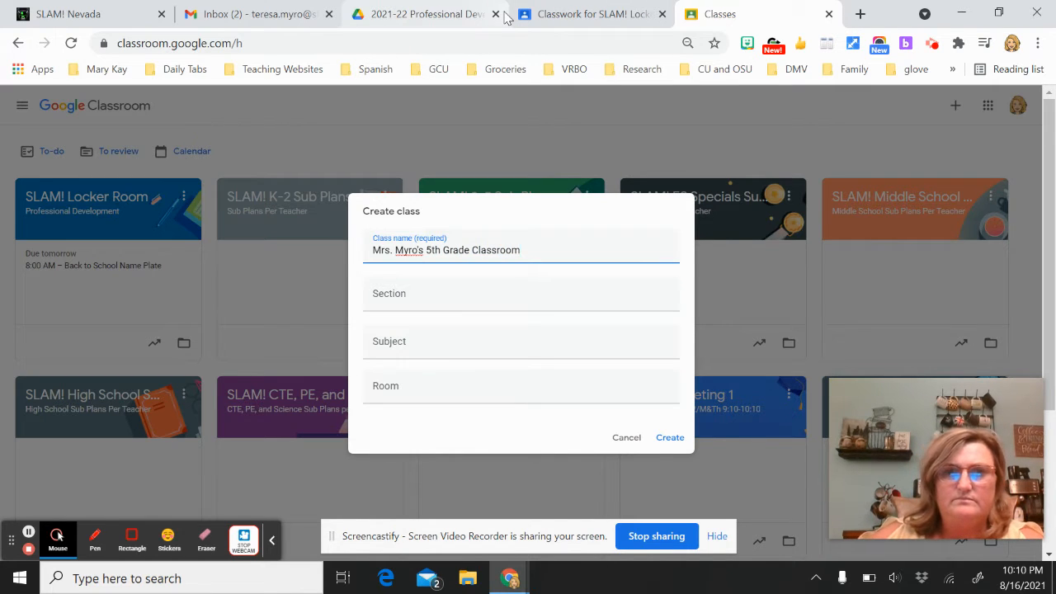
left_click(418, 299)
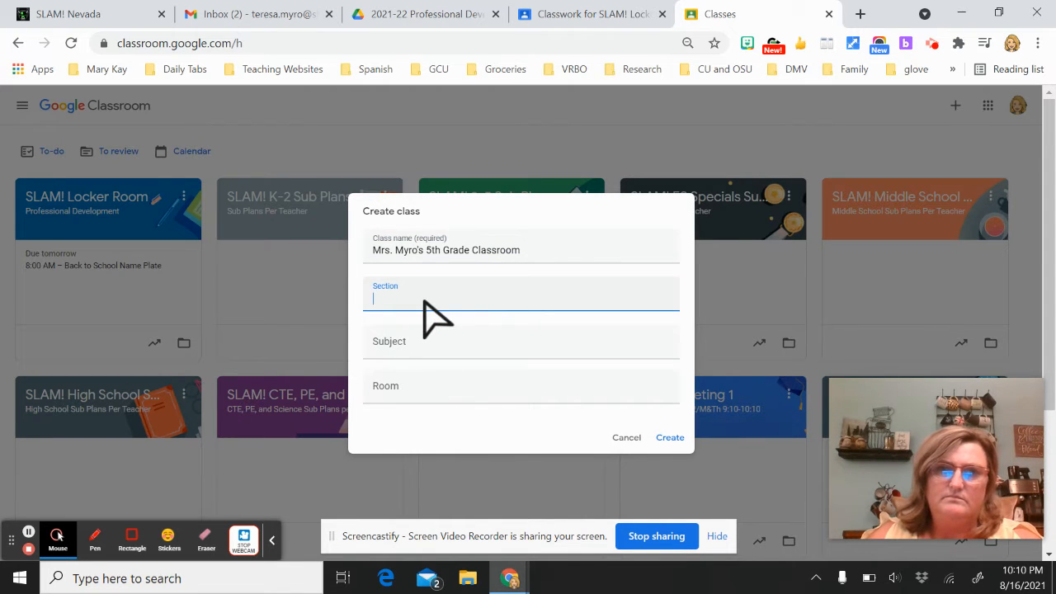
type("Room ")
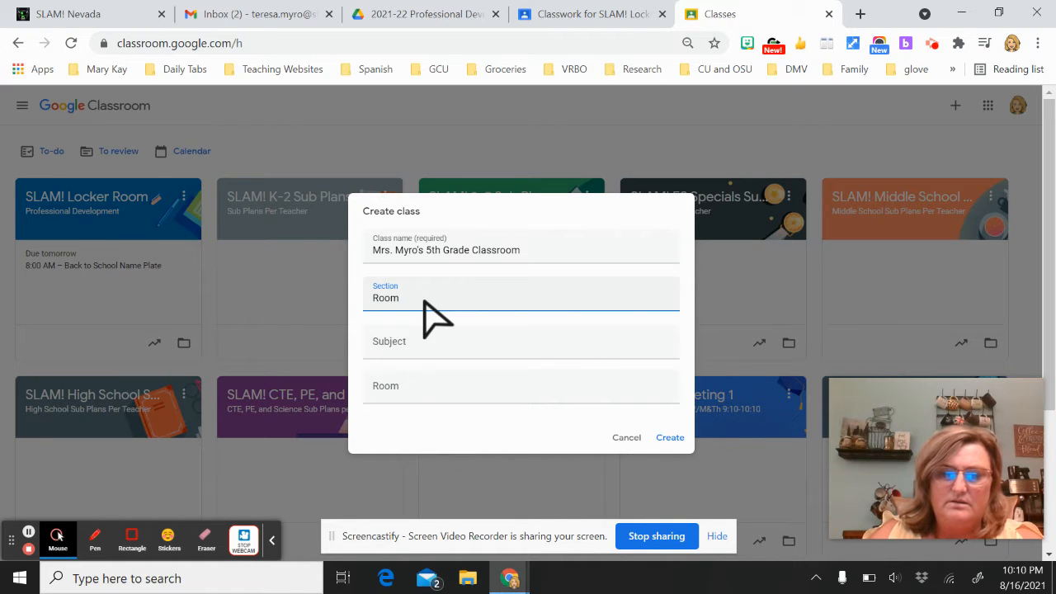
type("608")
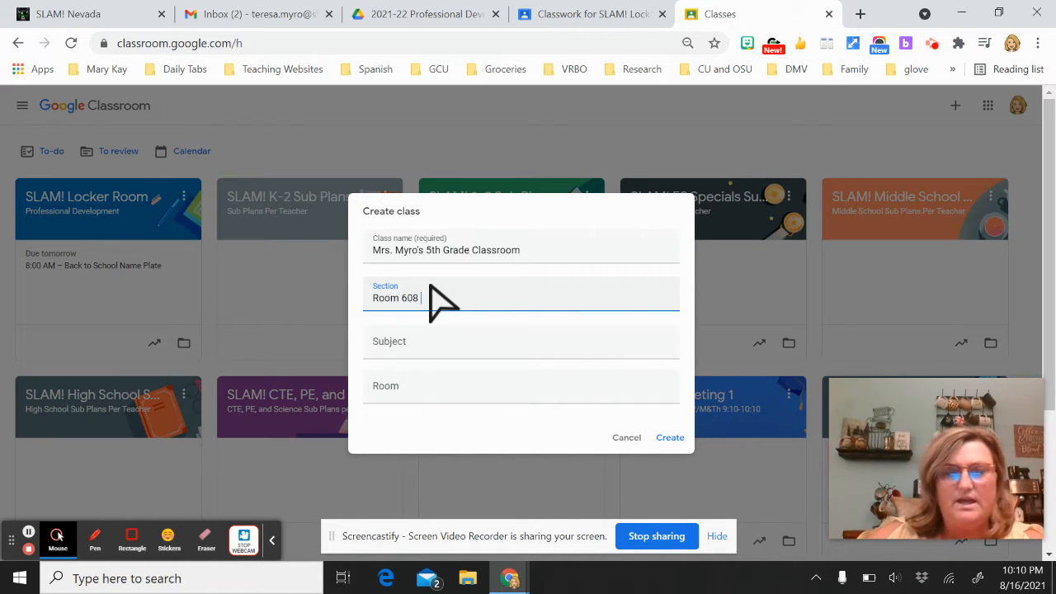
left_click(417, 343)
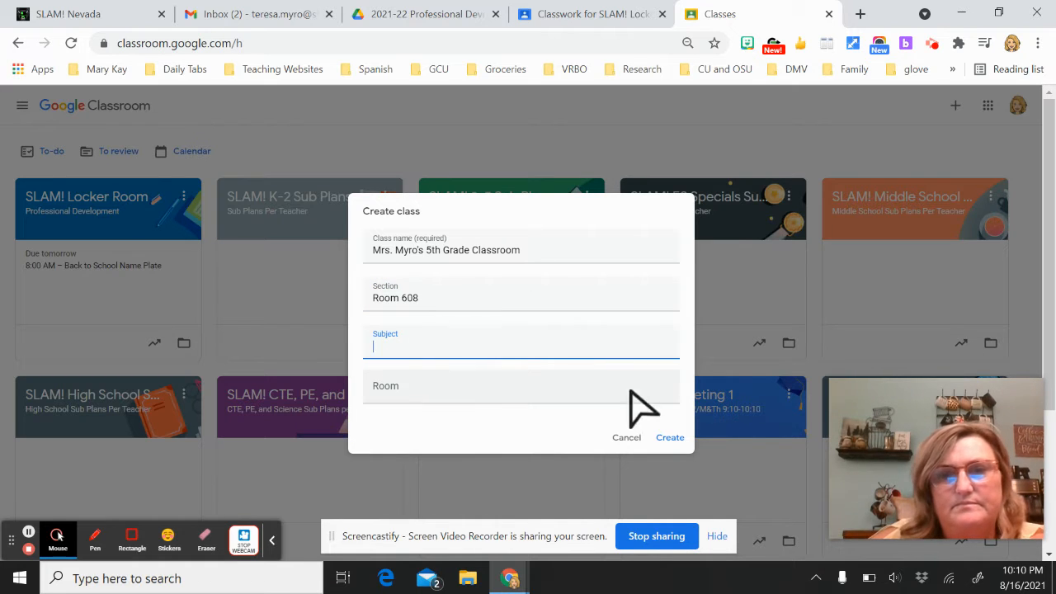
left_click(670, 438)
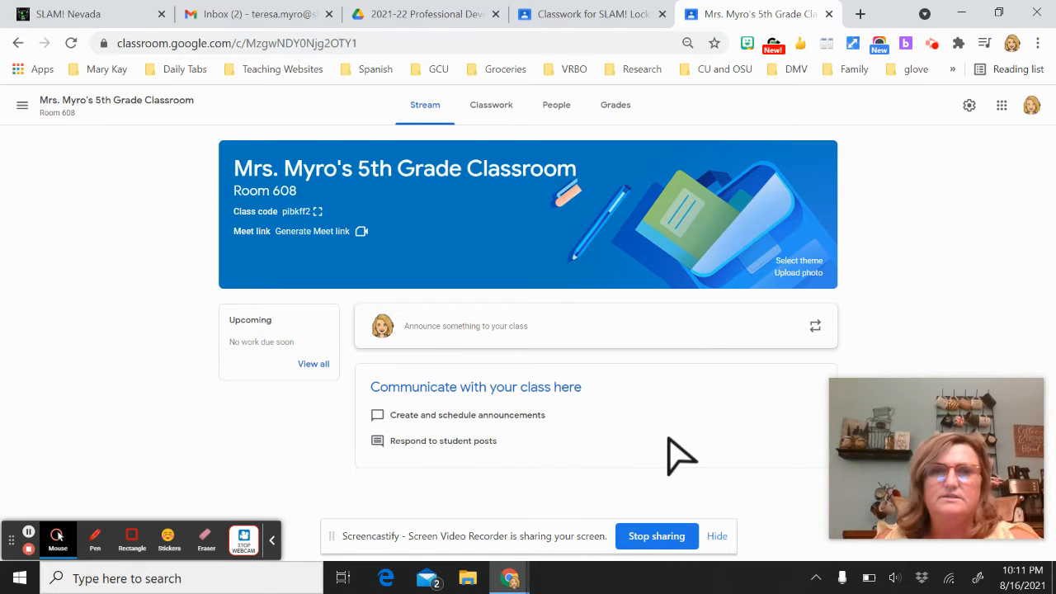
Go back to the Classes overview from the side menu to see the new class card
left_click(22, 100)
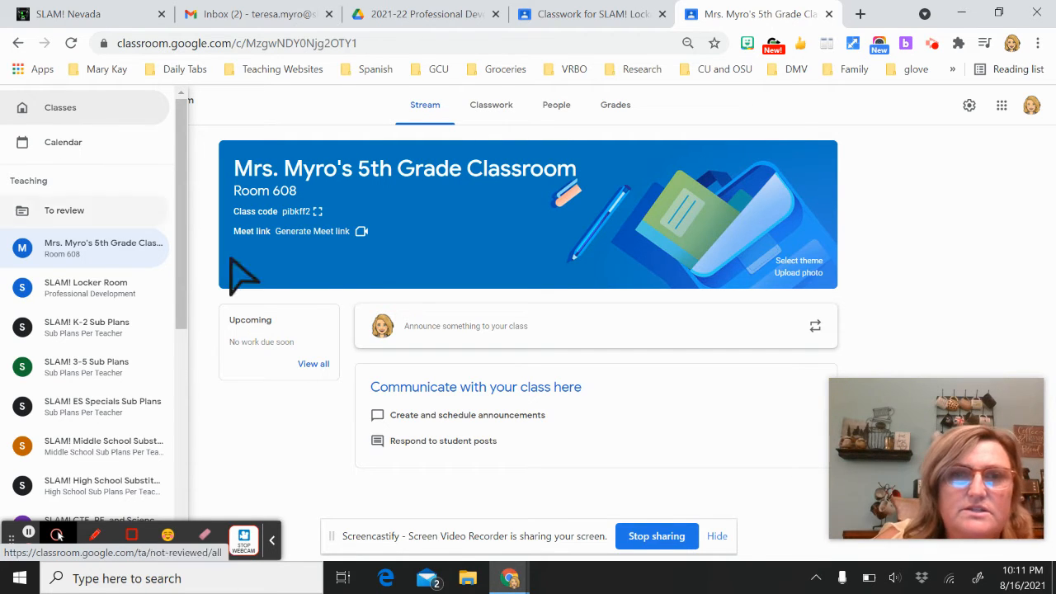
left_click(105, 111)
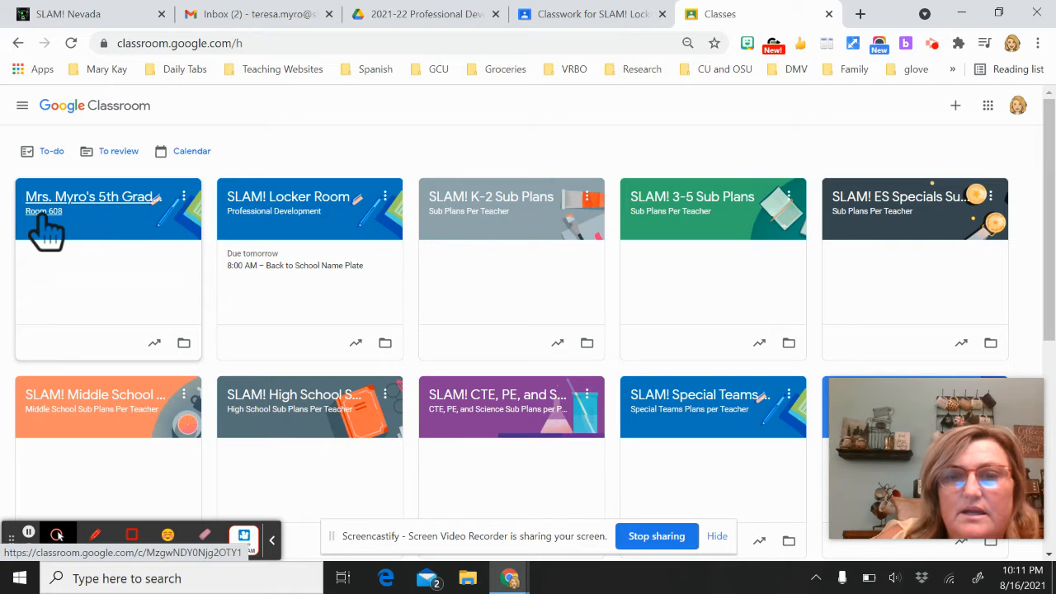
scroll(695, 443, "down", 3)
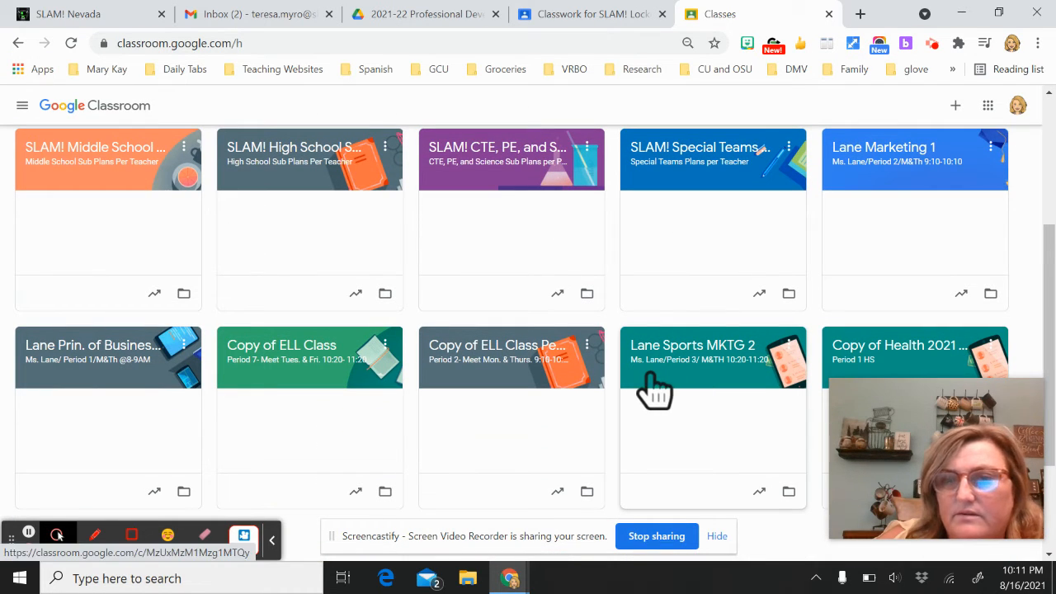
scroll(653, 390, "down", 1)
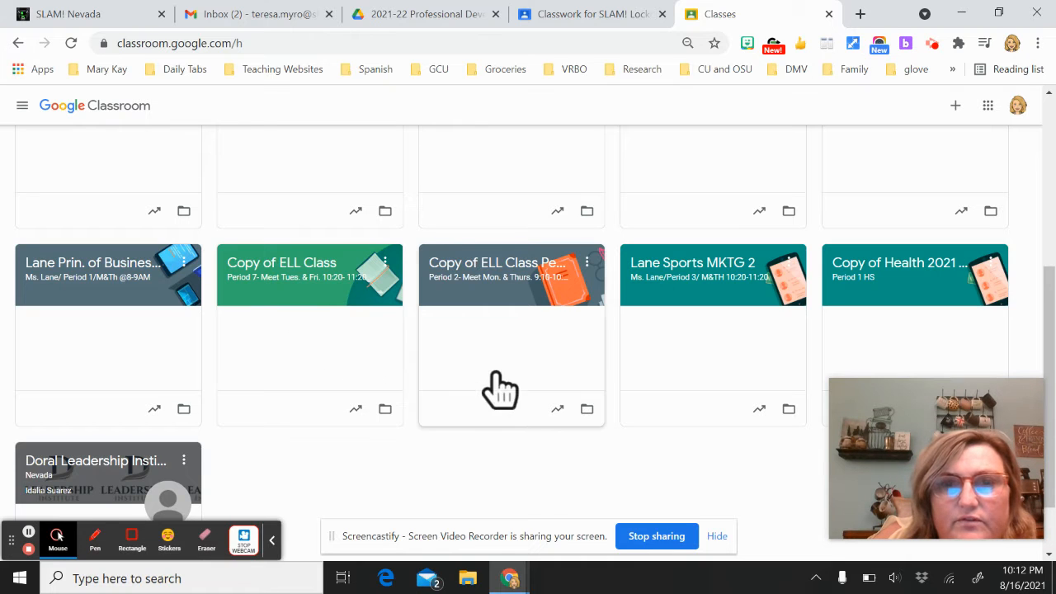
scroll(504, 465, "down", 1)
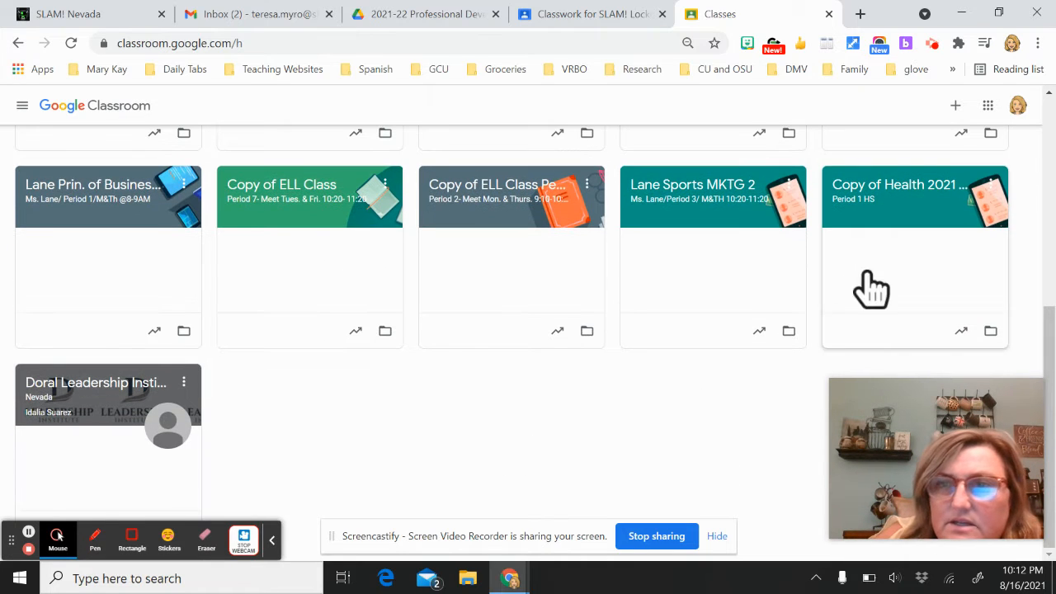
scroll(518, 439, "up", 3)
scroll(508, 422, "up", 2)
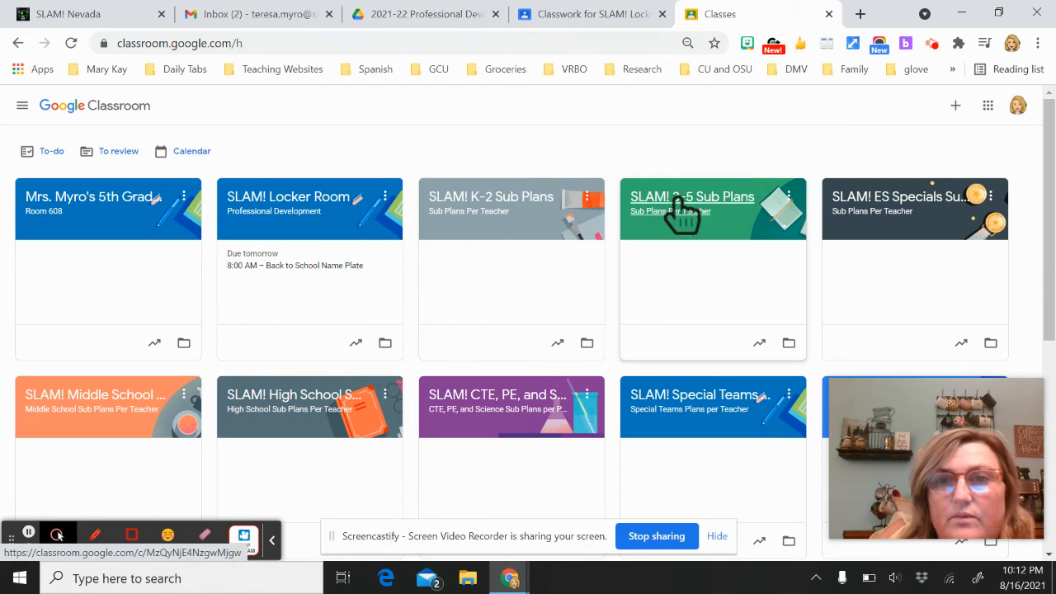
scroll(549, 401, "down", 3)
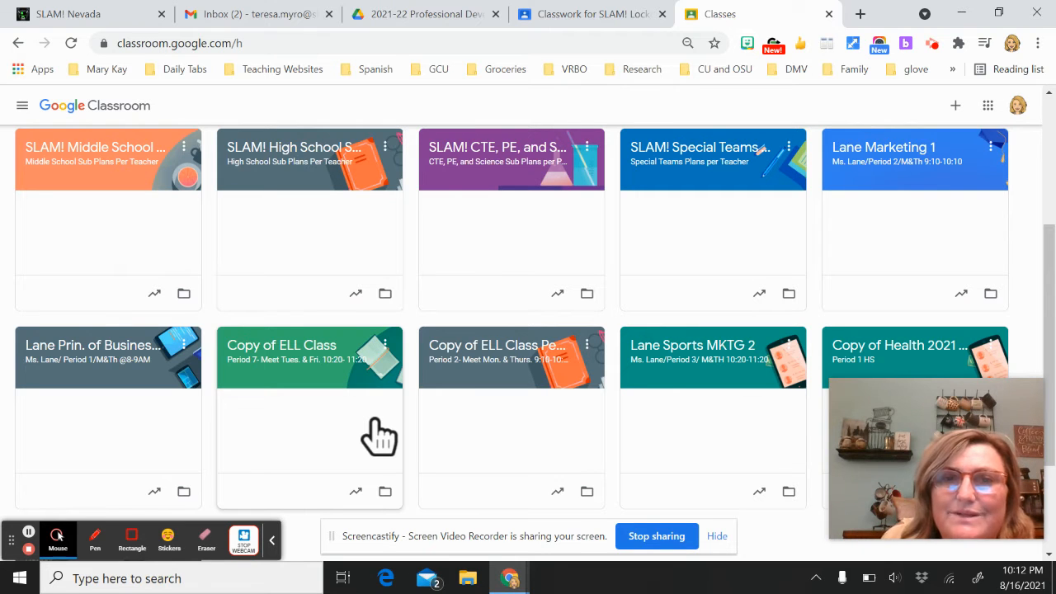
scroll(379, 438, "up", 3)
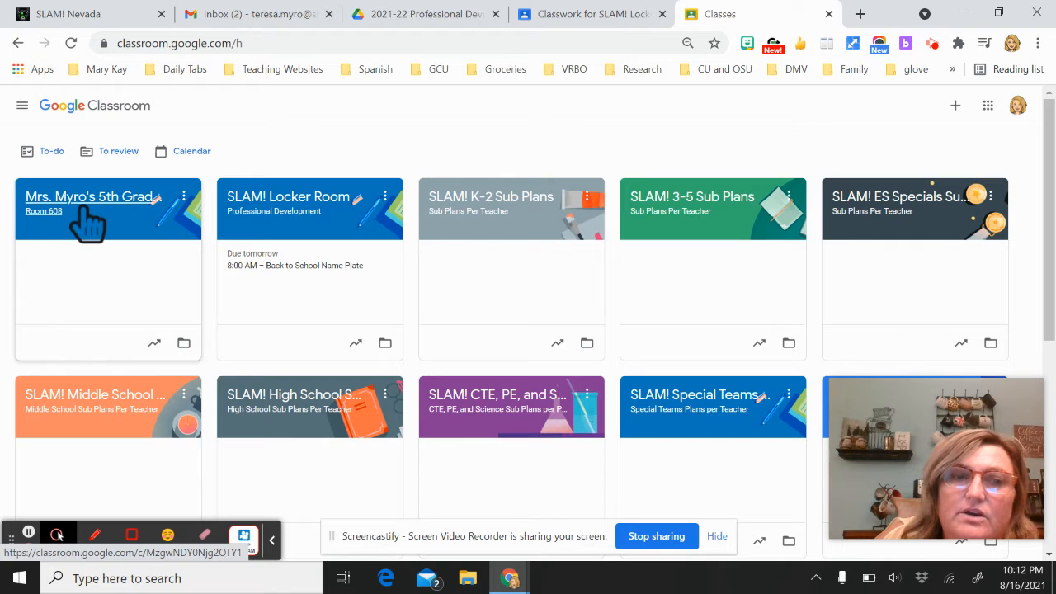
scroll(449, 401, "down", 3)
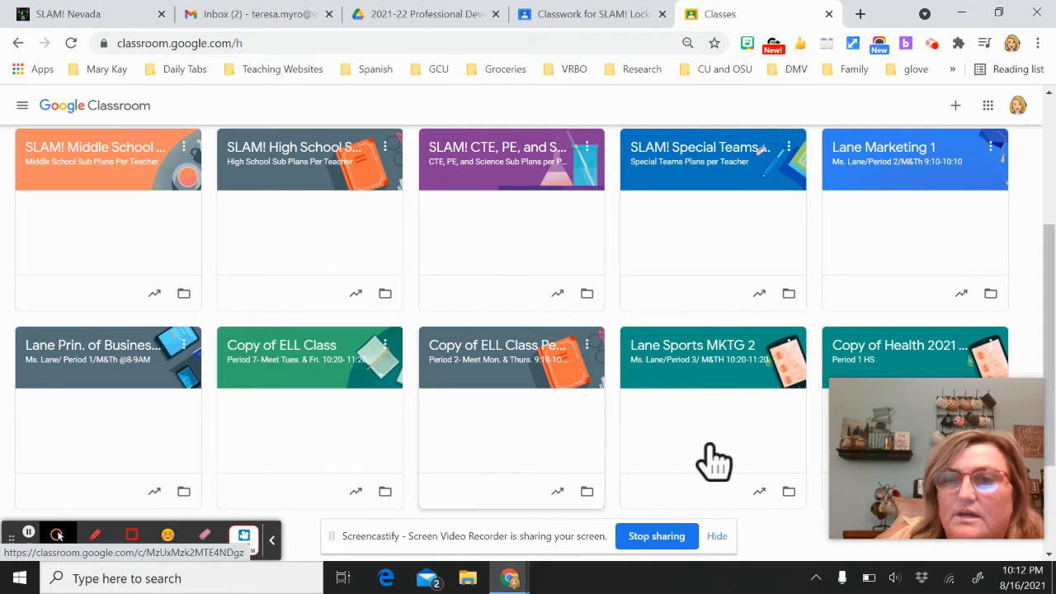
scroll(424, 405, "up", 3)
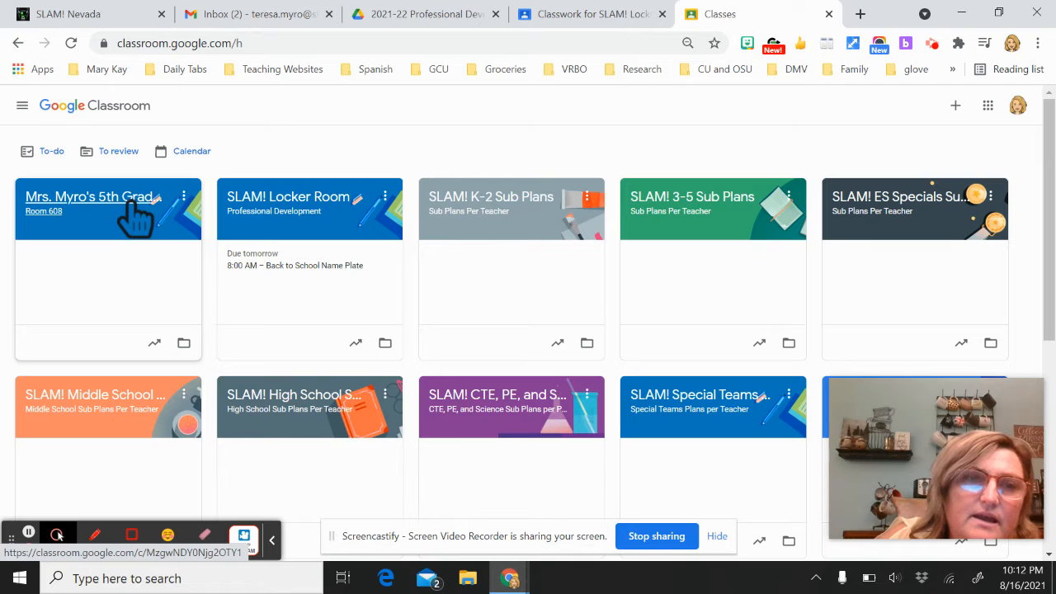
Bring up the Edit class dialog for the 5th grade class
left_click(182, 211)
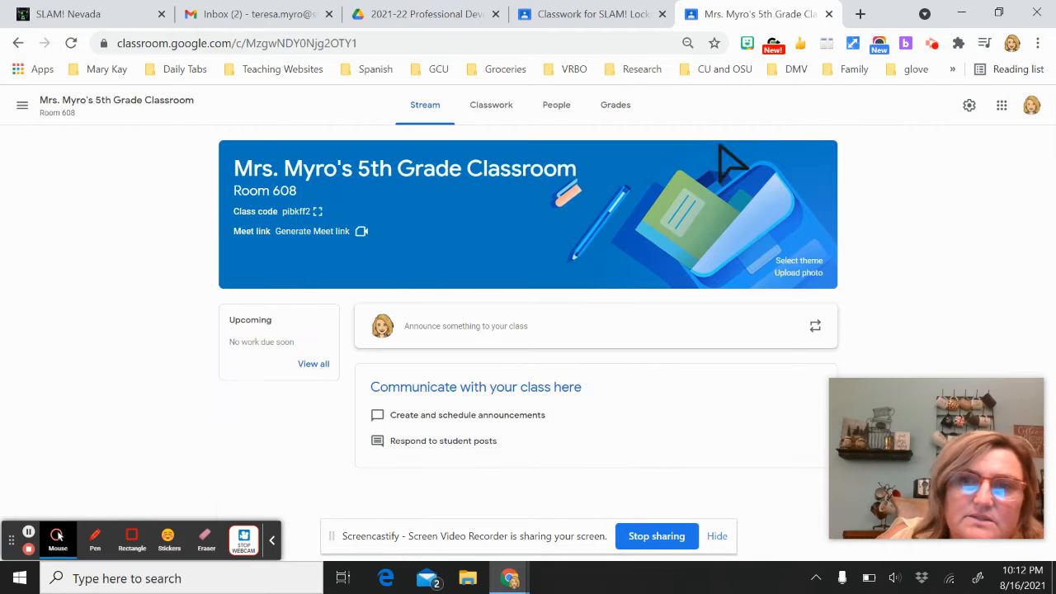
left_click(14, 46)
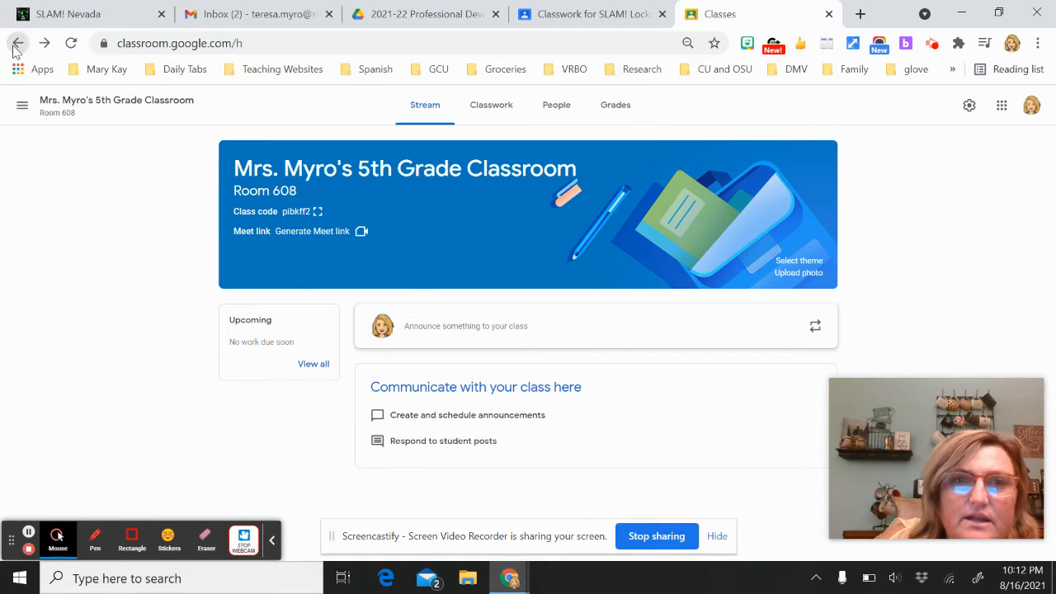
left_click(183, 200)
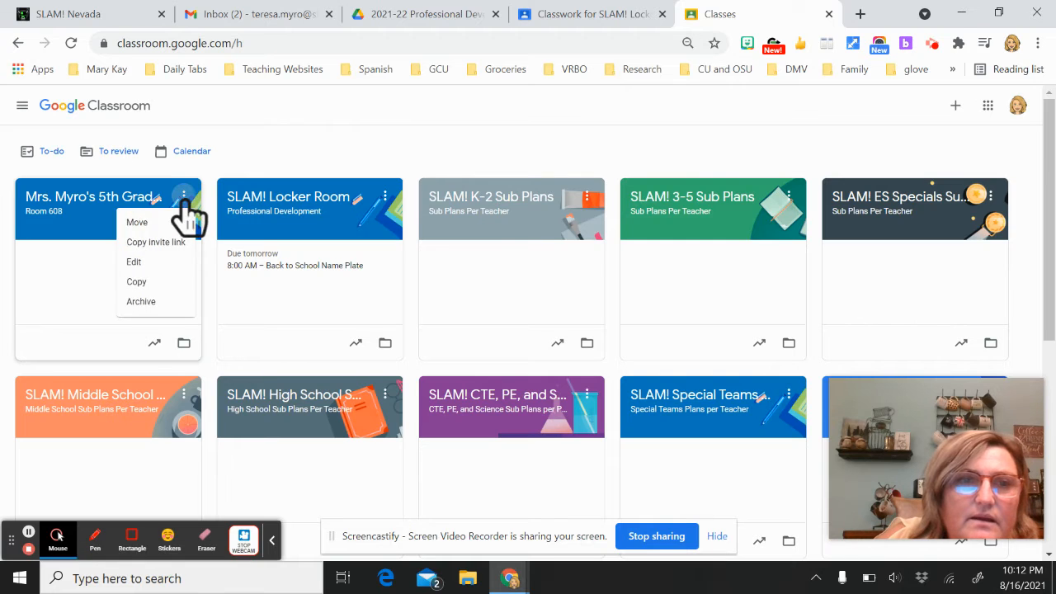
left_click(147, 262)
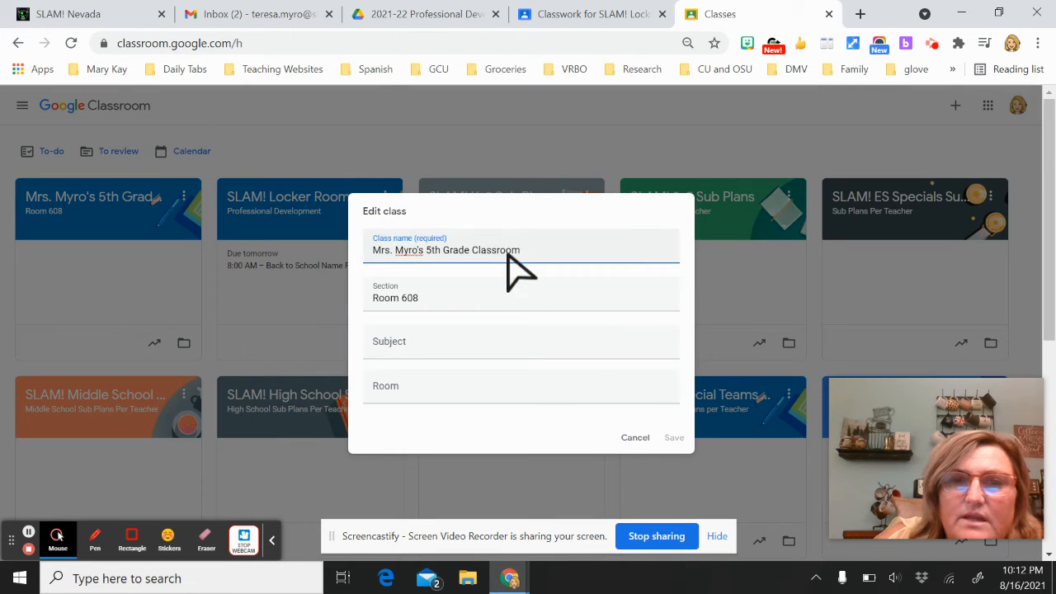
Replace the '5th Grade Classroom' class name with 'Social Studies'
double_click(520, 250)
left_click_drag(519, 250, 437, 252)
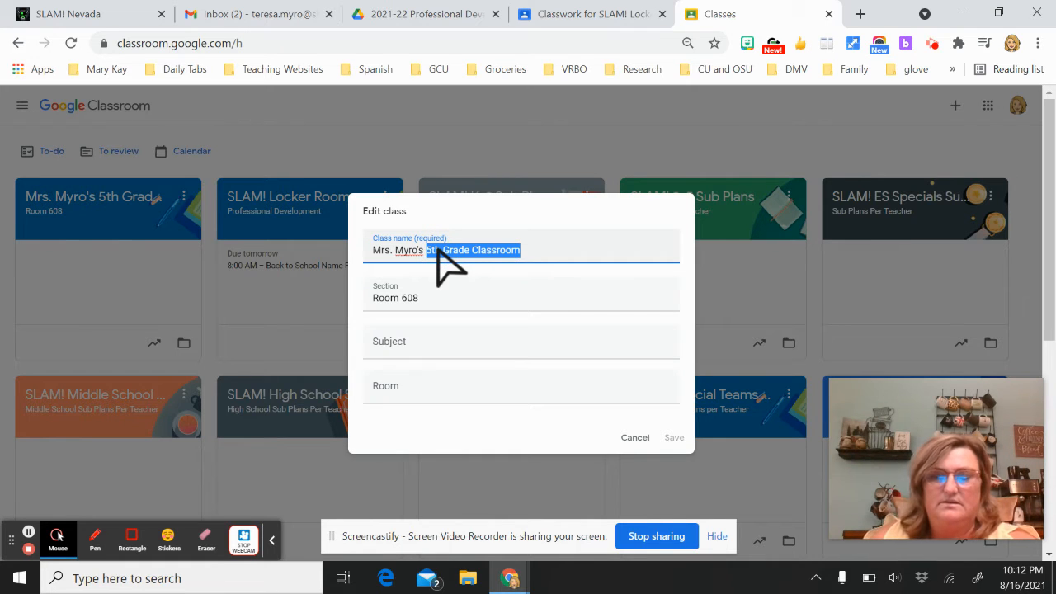
key("BackSpace")
key("BackSpace")
key("BackSpace")
key("BackSpace")
key("BackSpace")
key("BackSpace")
key("BackSpace")
key("BackSpace")
key("BackSpace")
key("BackSpace")
key("BackSpace")
key("BackSpace")
key("BackSpace")
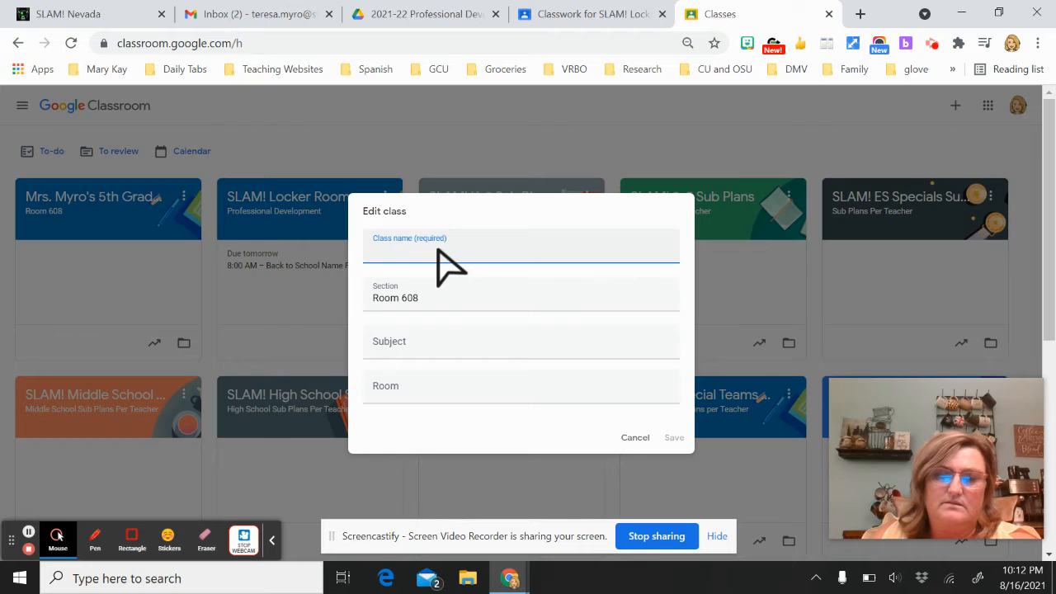
type("Socia")
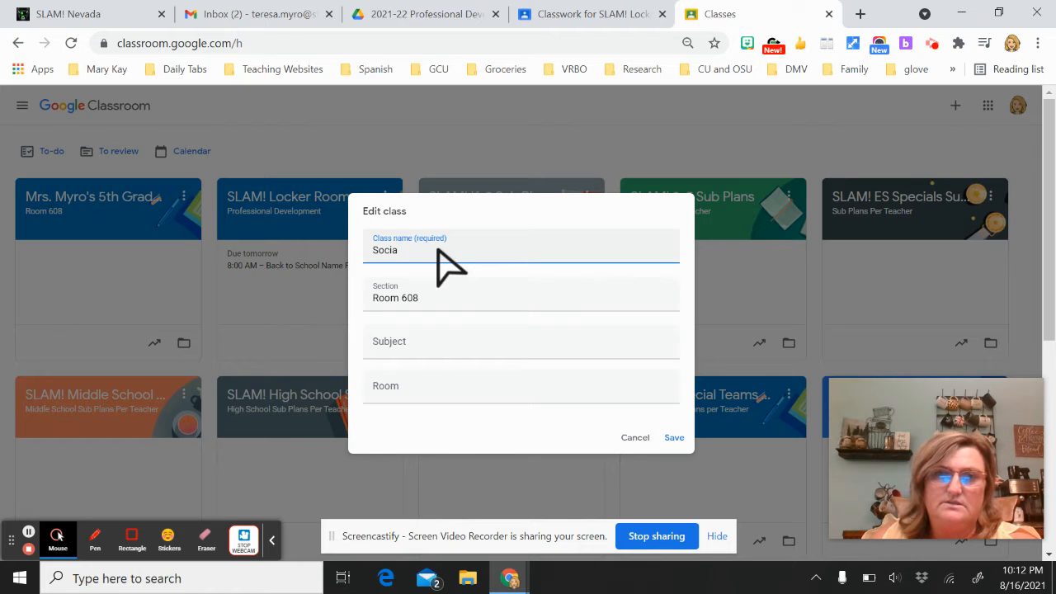
key("BackSpace")
key("BackSpace")
key("BackSpace")
key("BackSpace")
key("BackSpace")
type("Social Sut")
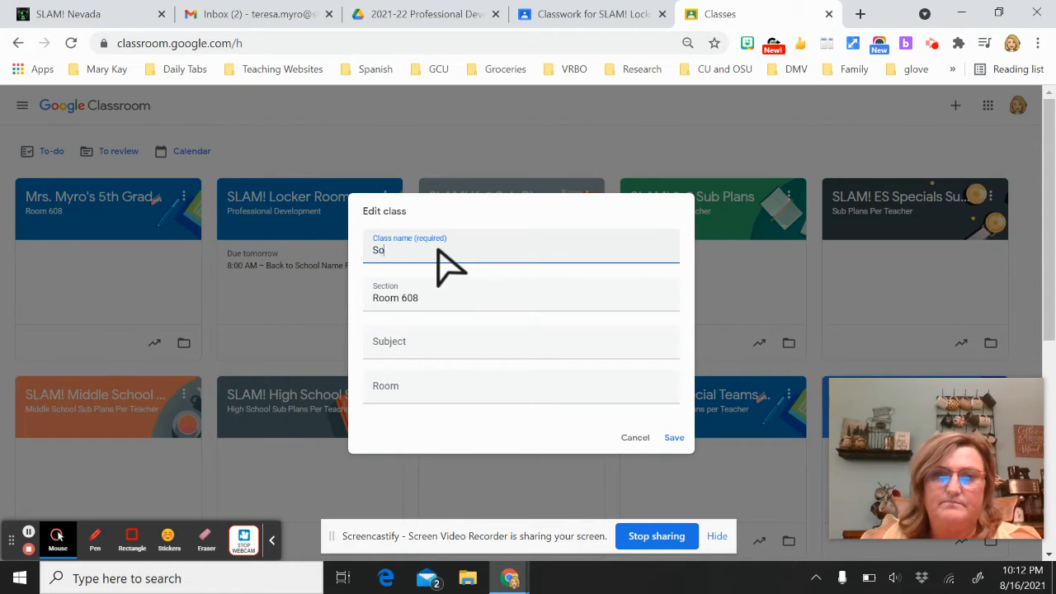
key("BackSpace")
key("BackSpace")
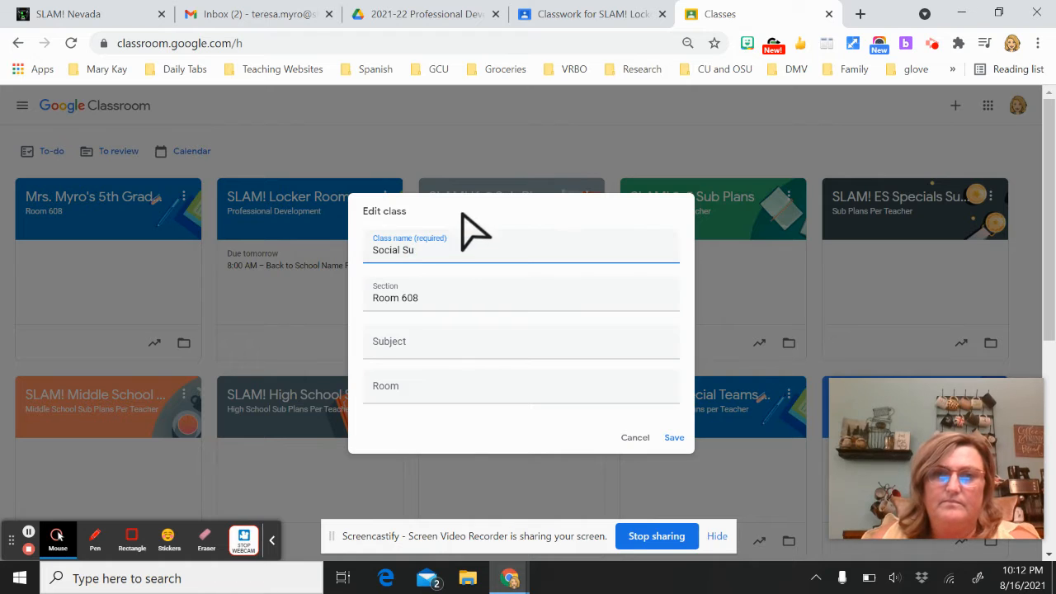
type("tudies")
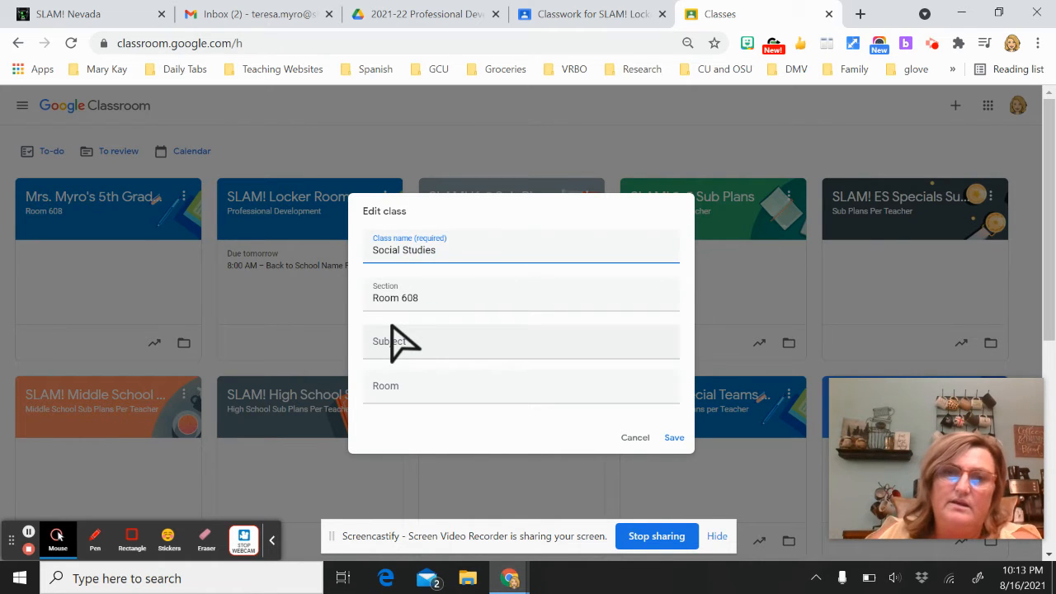
Change the section from 'Room 608' to '6th Grade Period 1', correcting the 'GRade' spelling
left_click(373, 300)
mouse_move(372, 299)
left_mouse_down()
mouse_move(436, 319)
mouse_move(362, 302)
left_mouse_up()
double_click(415, 298)
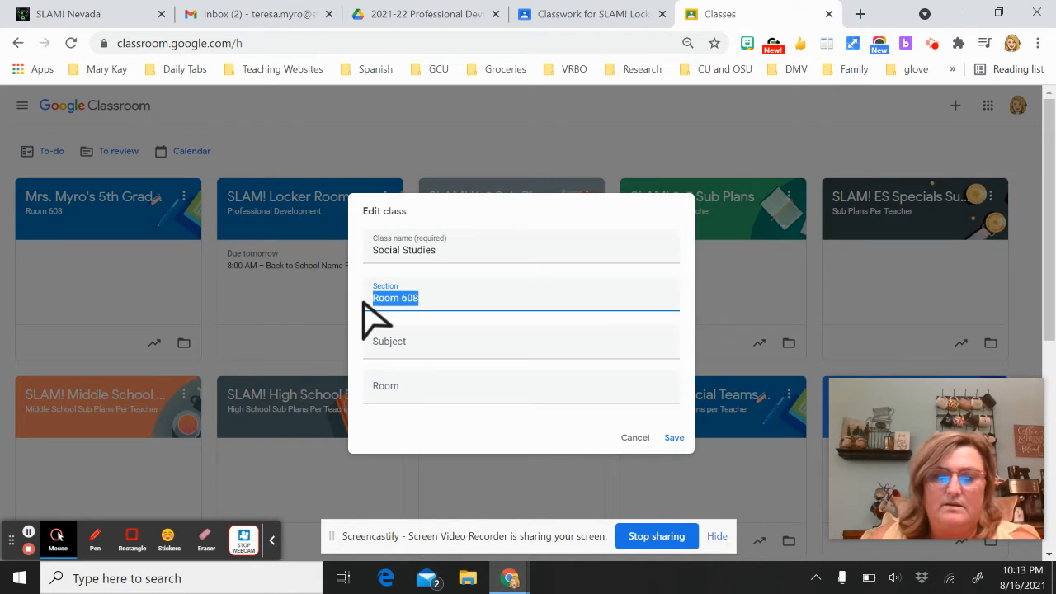
type("^th Gr")
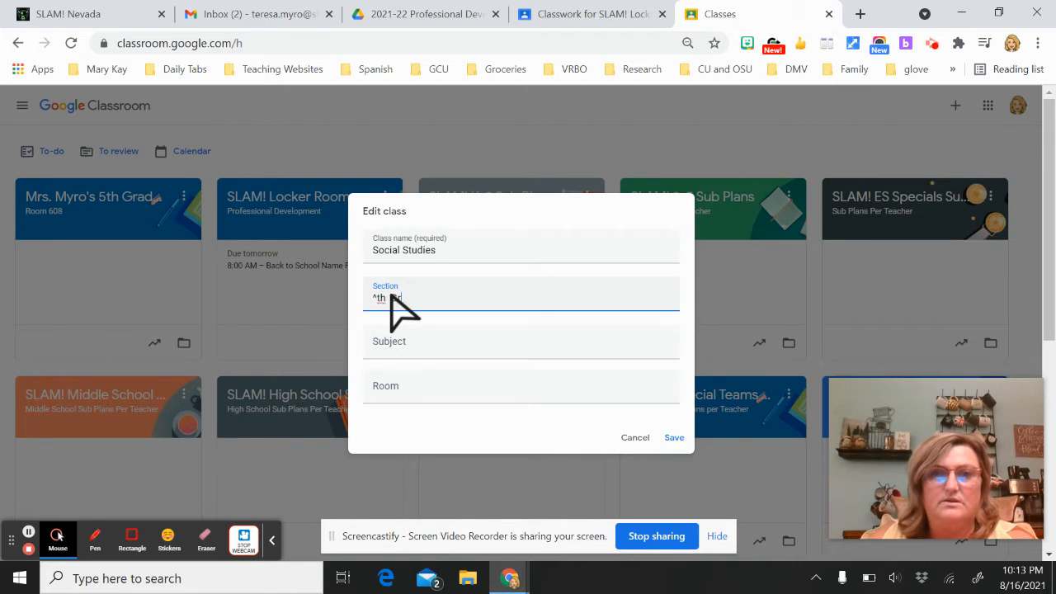
key("BackSpace")
key("BackSpace")
key("BackSpace")
type("6")
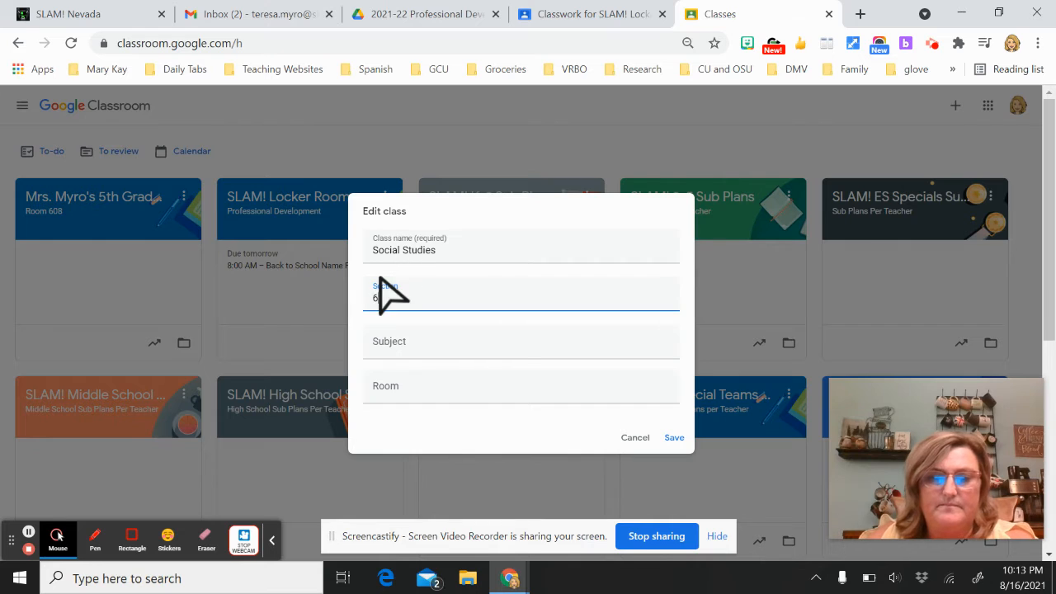
type("th Grade")
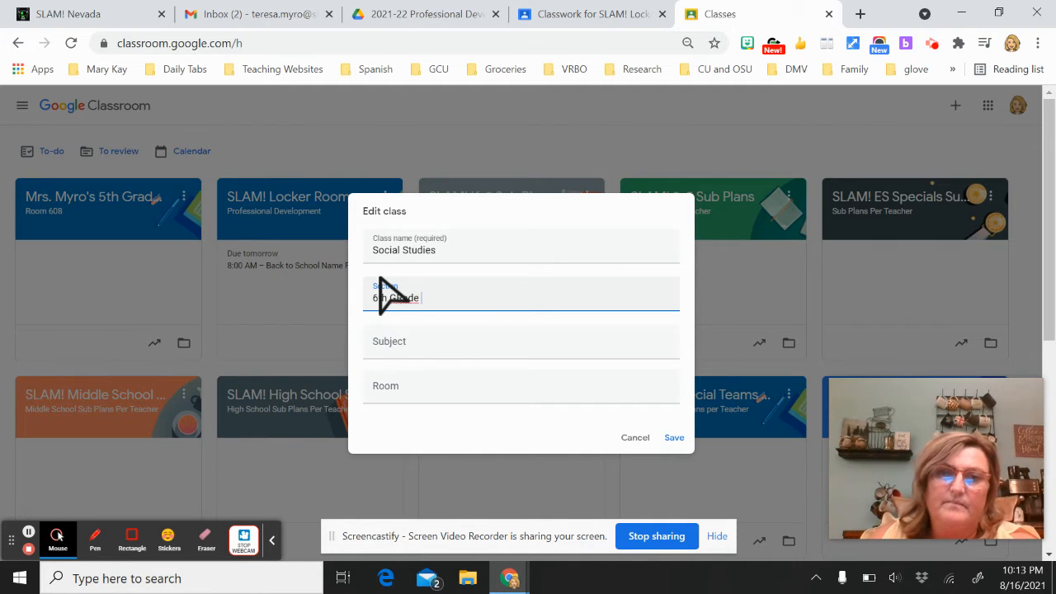
type(" Period 1")
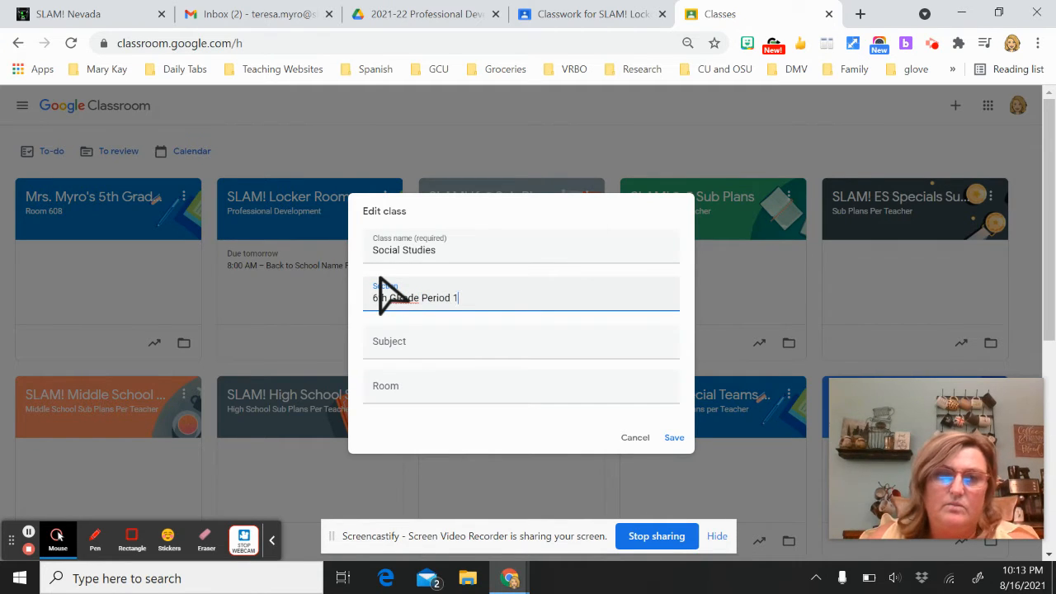
right_click(400, 300)
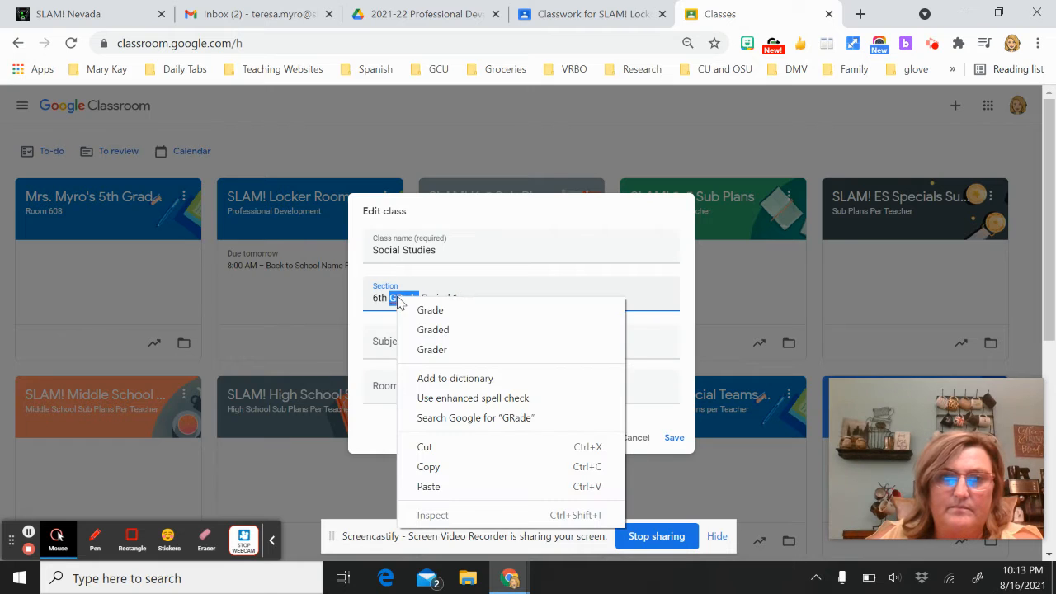
left_click(430, 311)
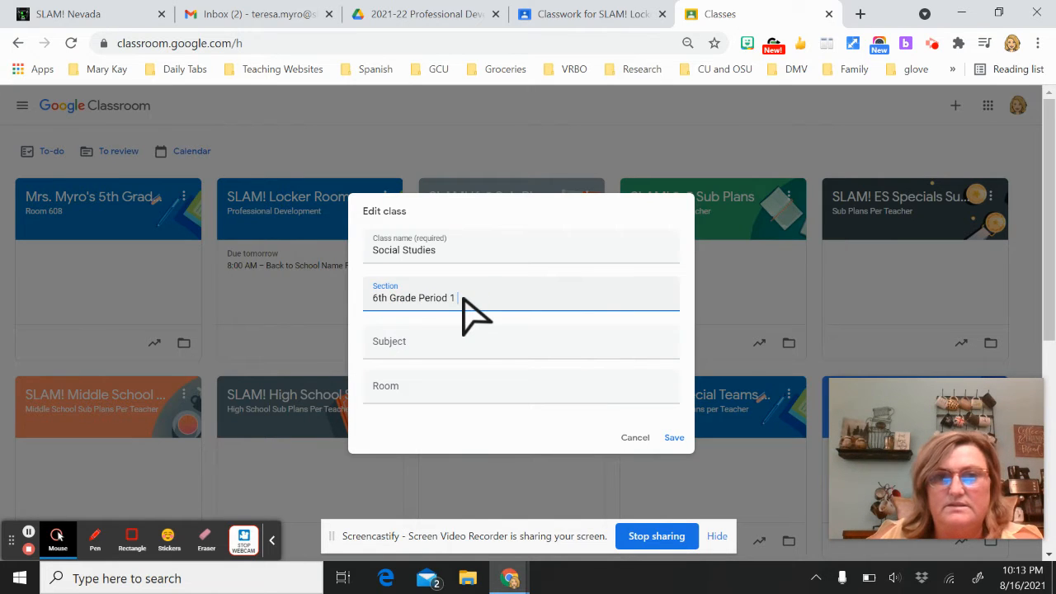
Prefix the class name with the teacher's name and save the changes
left_click(376, 256)
type("Mrs. Myro")
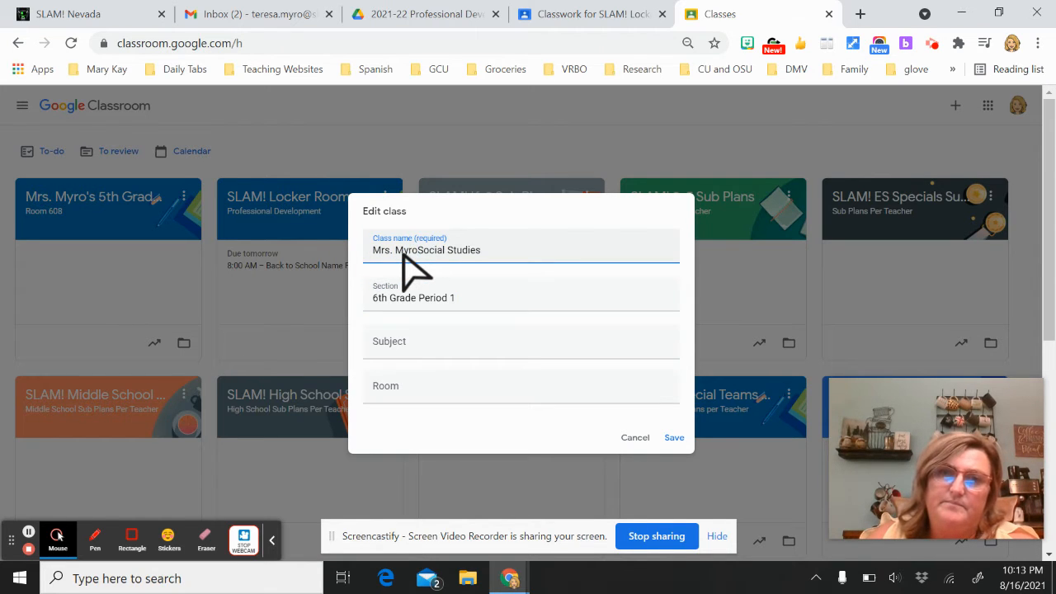
type(" -")
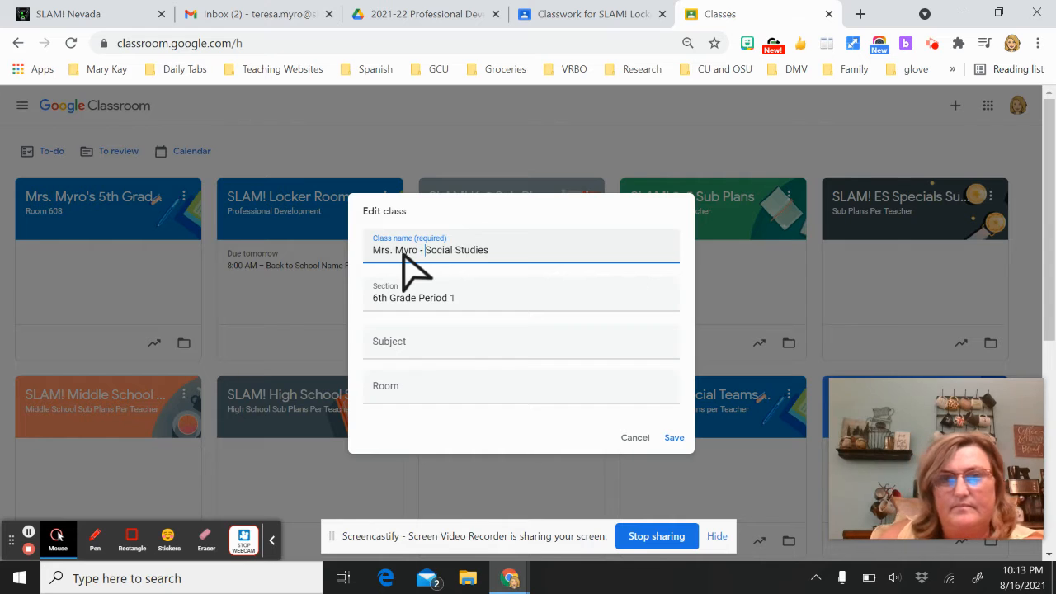
left_click(675, 437)
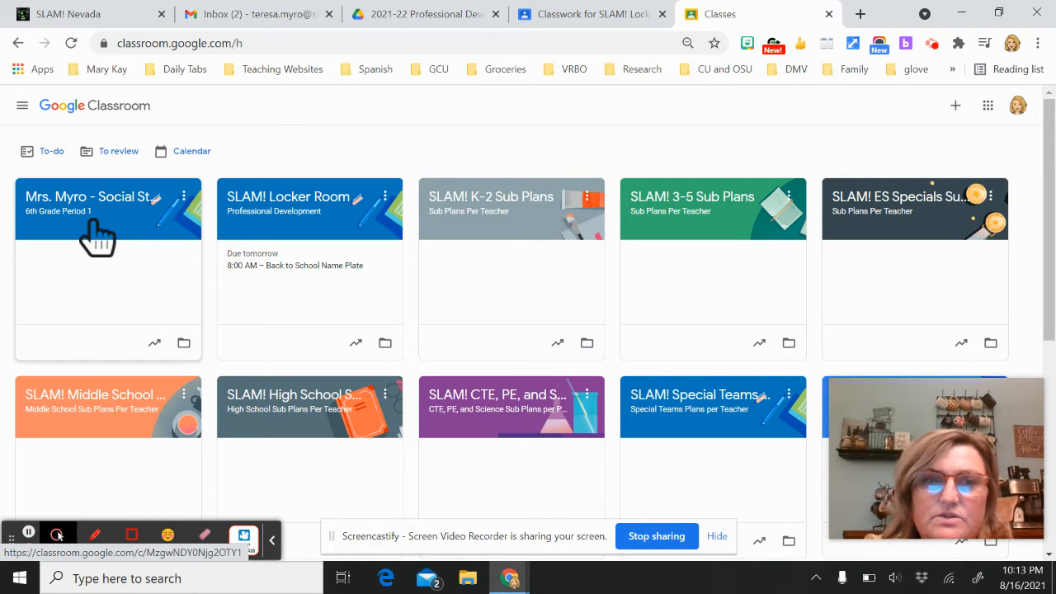
Open the Social Studies, 6th Grade Period 1 class card to view its Stream
left_click(83, 218)
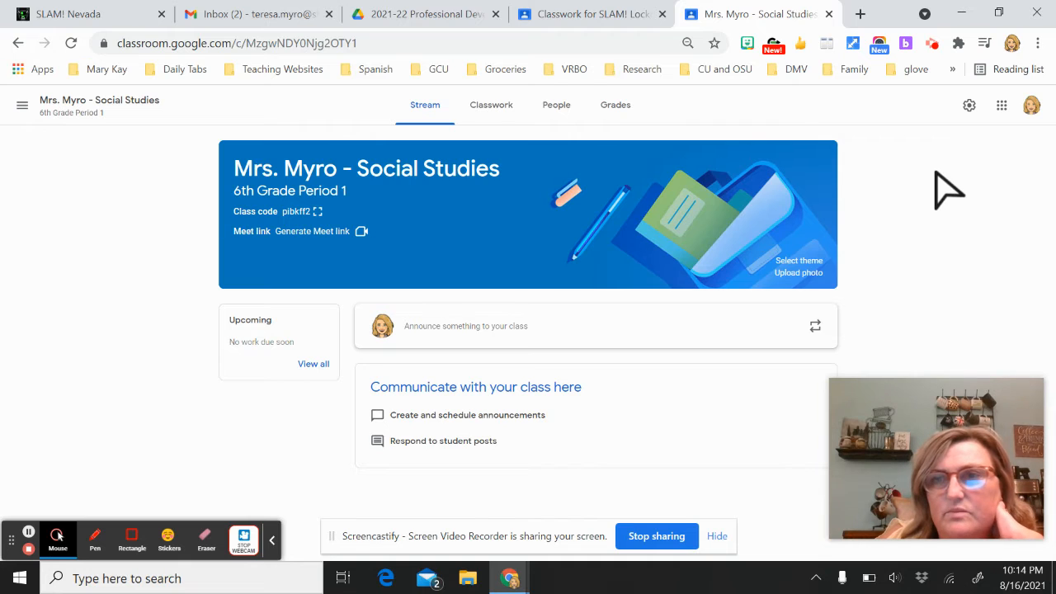
Show the Social Studies class code enlarged in a presentation view
left_click(316, 212)
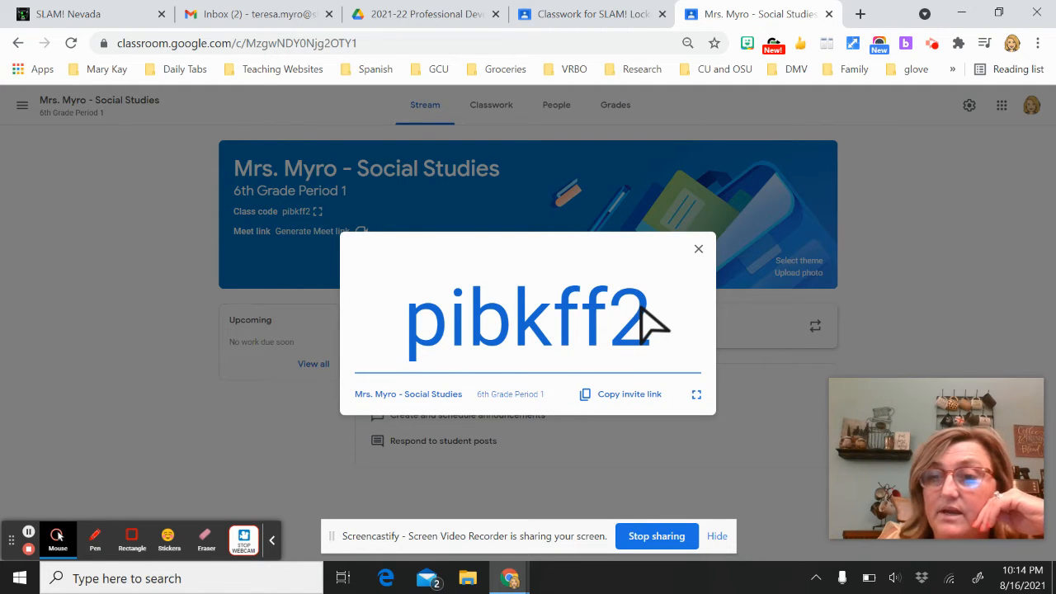
Close the enlarged code and start inviting a student from the People page
left_click(696, 250)
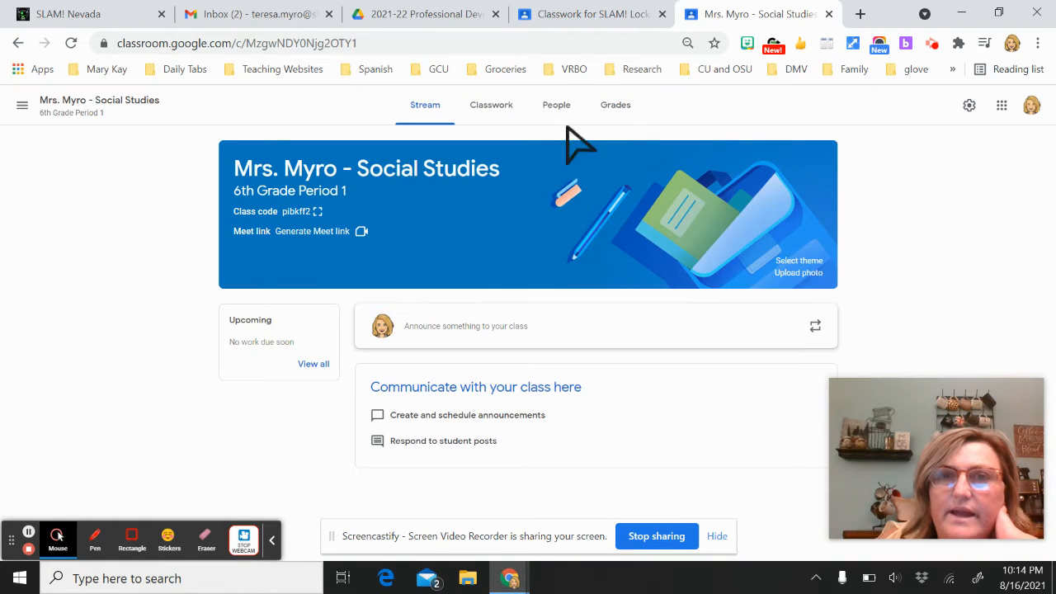
left_click(561, 112)
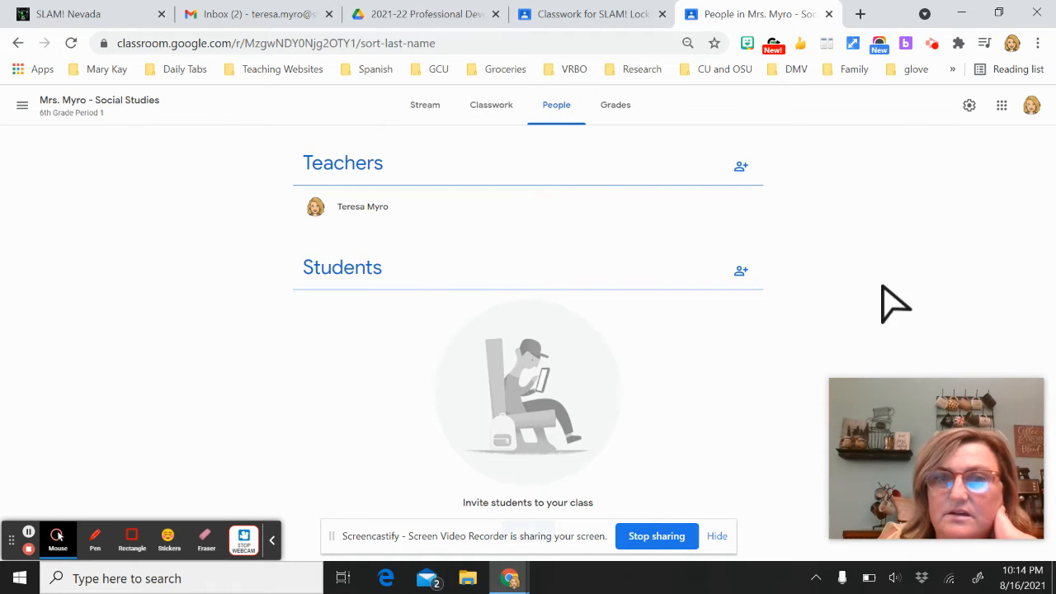
left_click(741, 271)
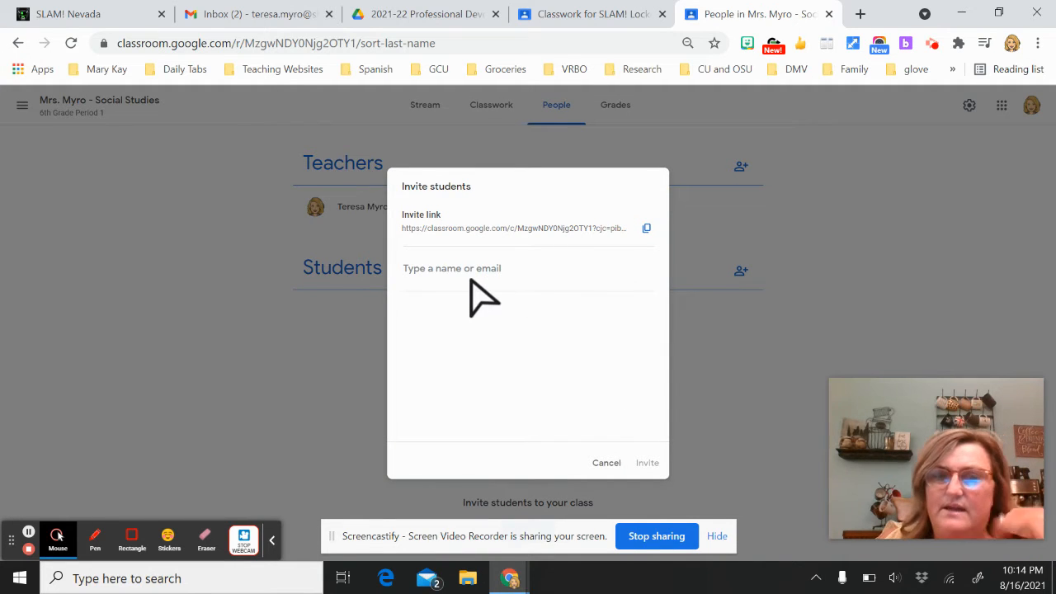
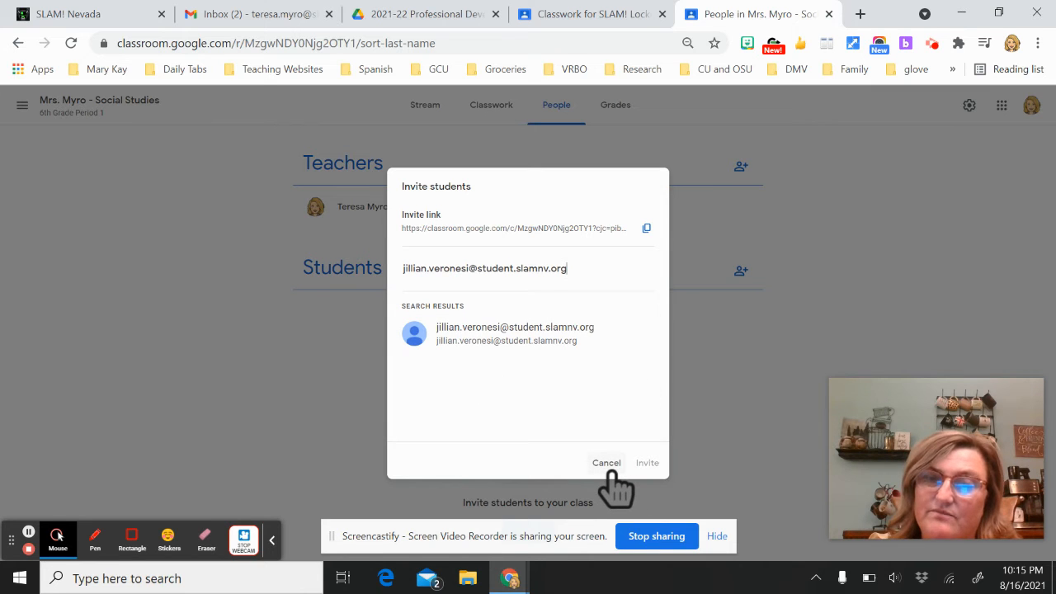
Enter a student's school e-mail as an invitee, then cancel without sending
key("Return")
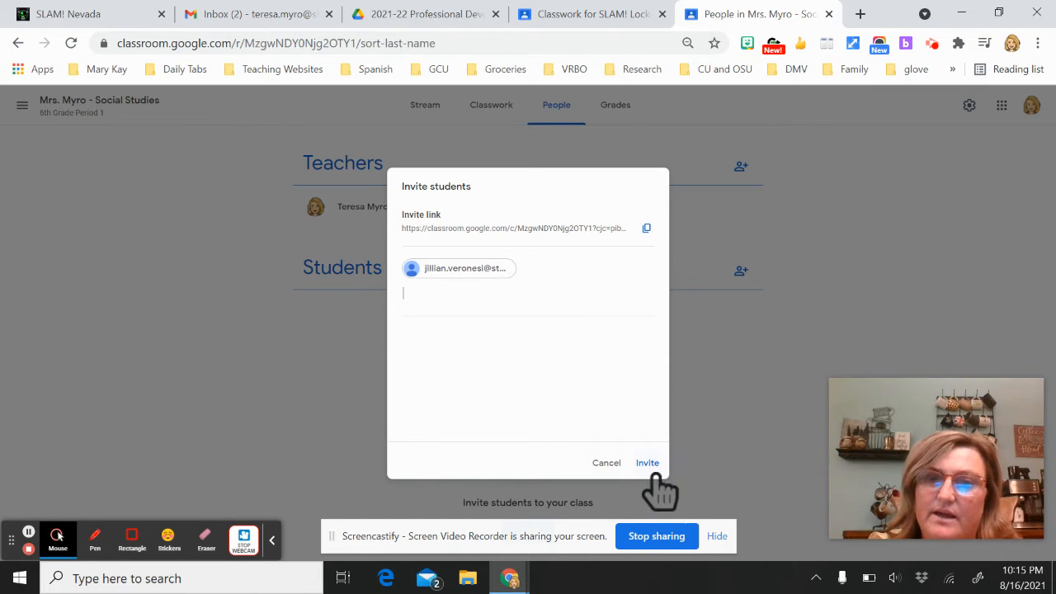
left_click(603, 464)
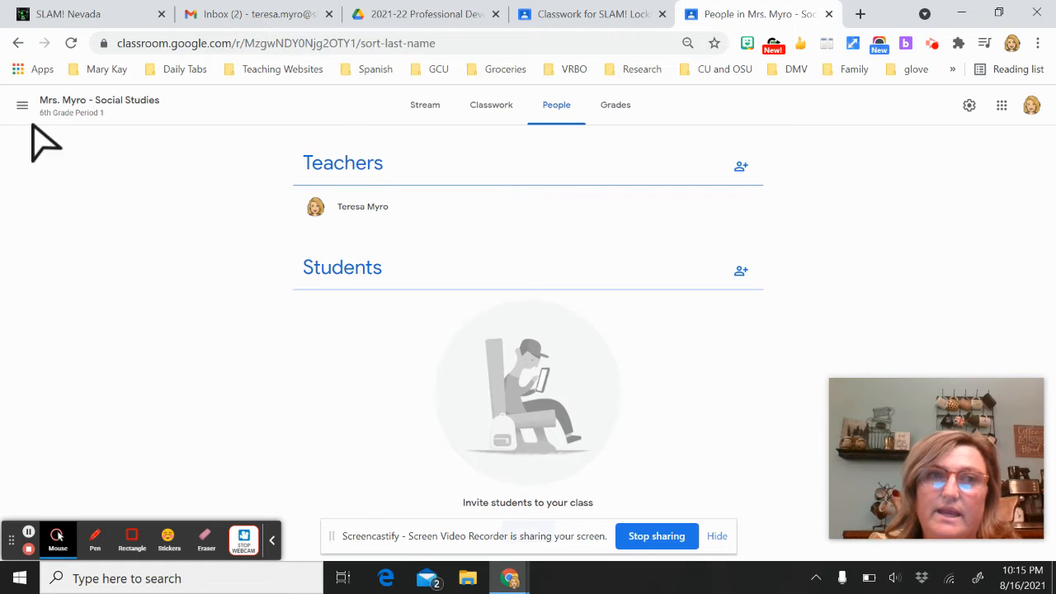
Return to the class Stream, enlarge the class code once more, then dismiss it
left_click(78, 103)
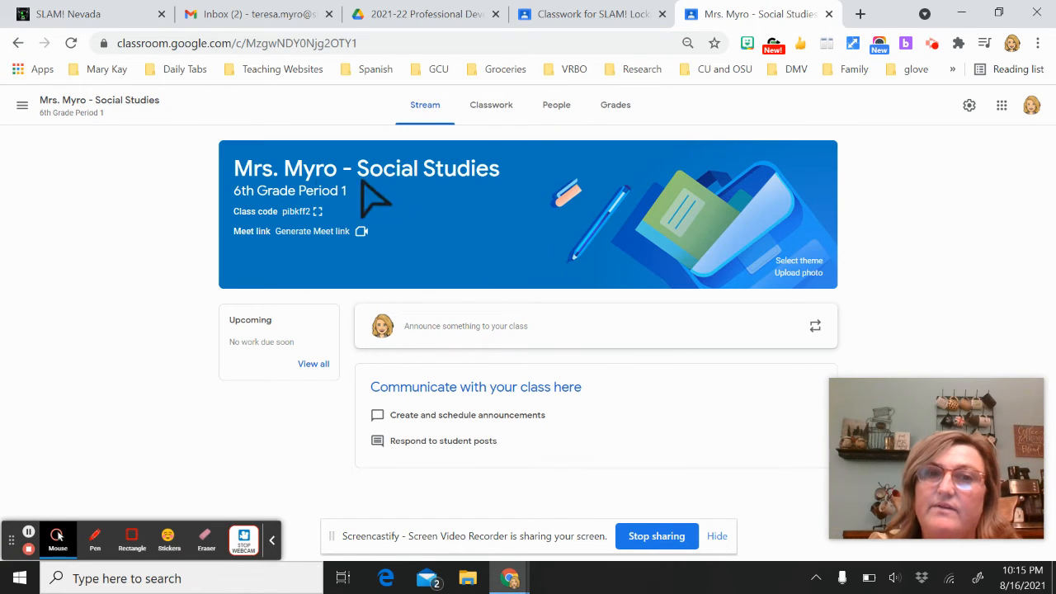
left_click(320, 213)
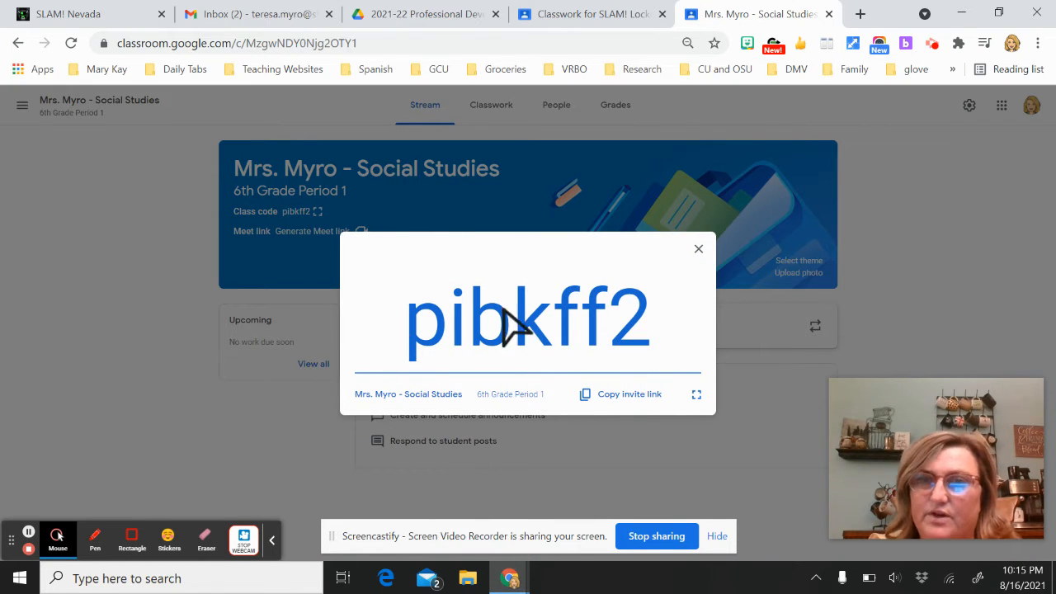
left_click(939, 261)
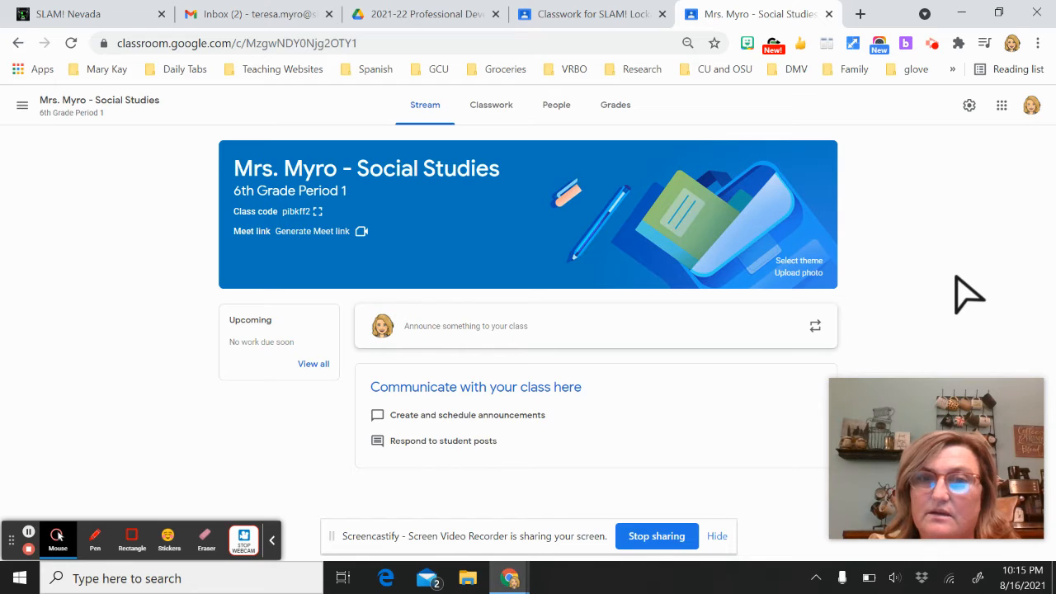
Add a topic named 'Week 1 8/23-27' on the Classwork page
left_click(488, 107)
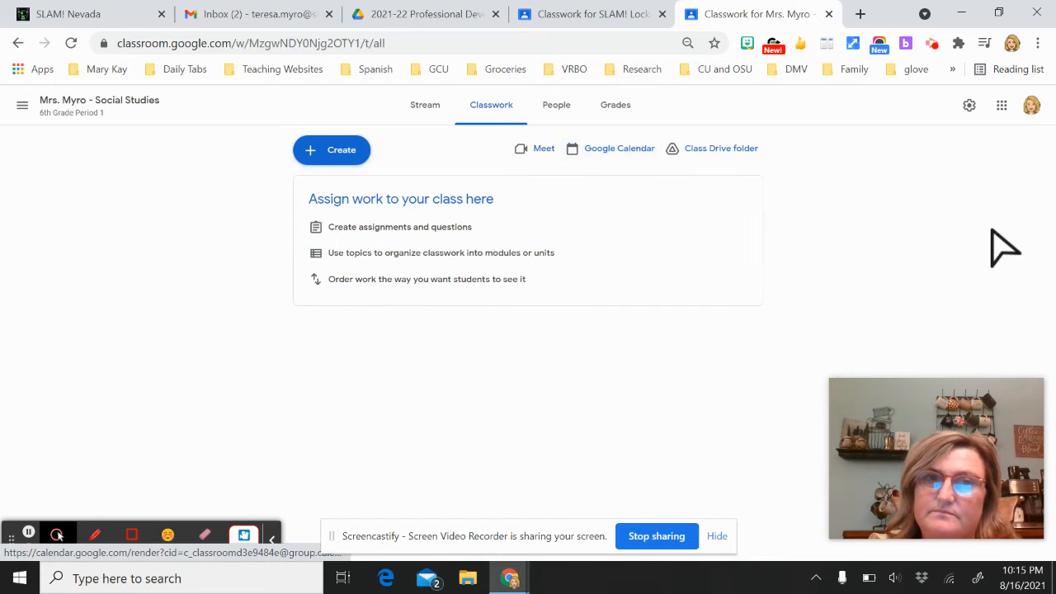
left_click(353, 159)
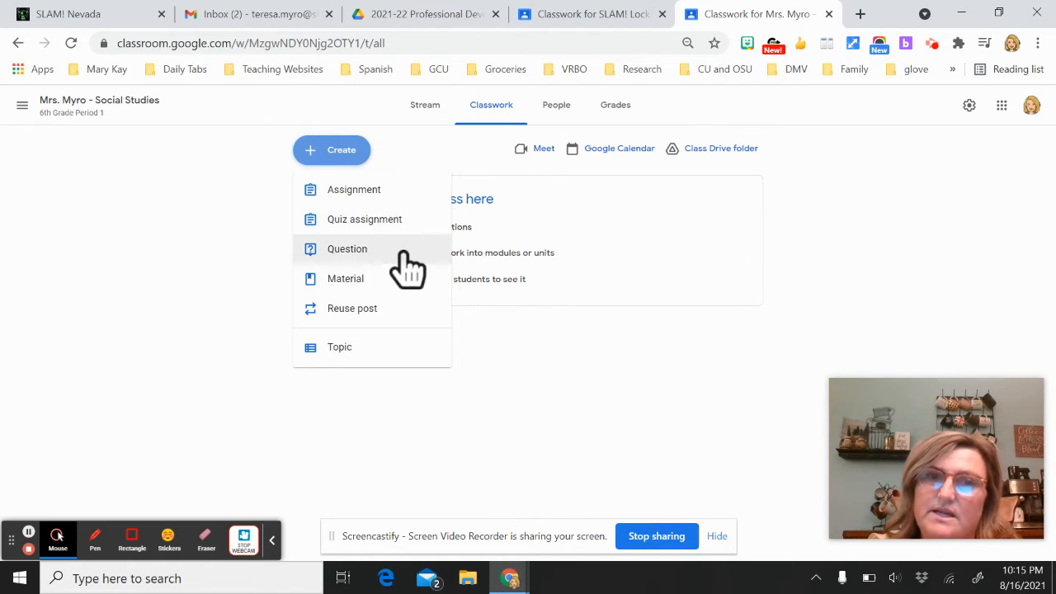
left_click(363, 348)
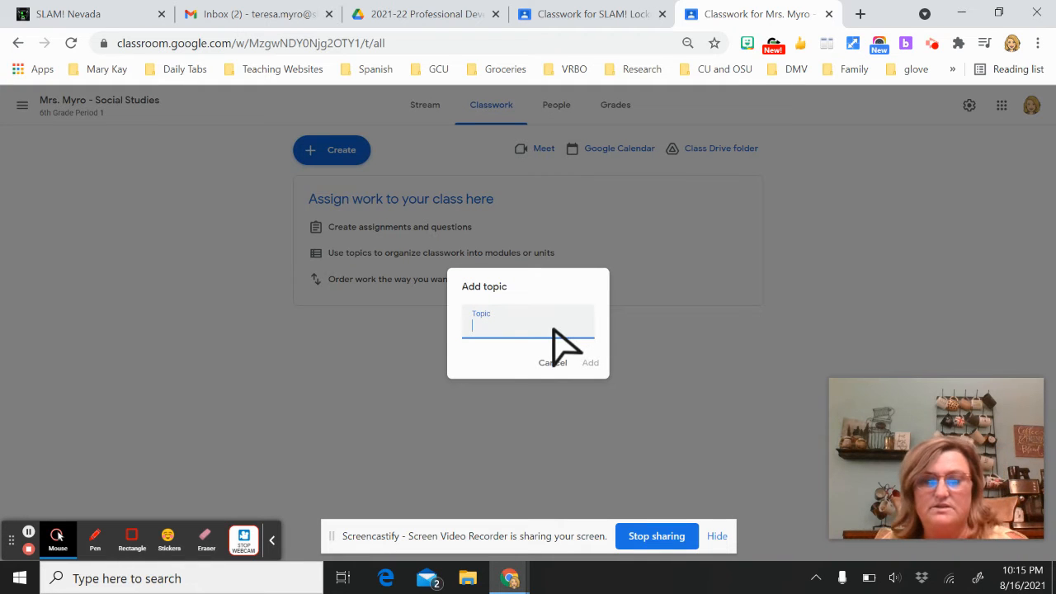
type("WEe")
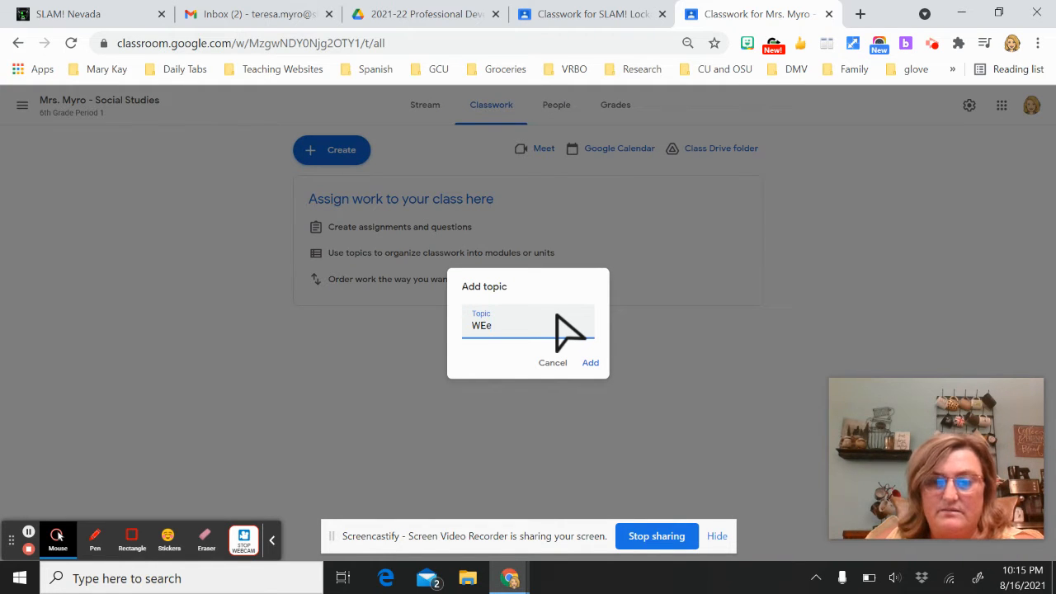
key("BackSpace")
key("BackSpace")
type("eek ")
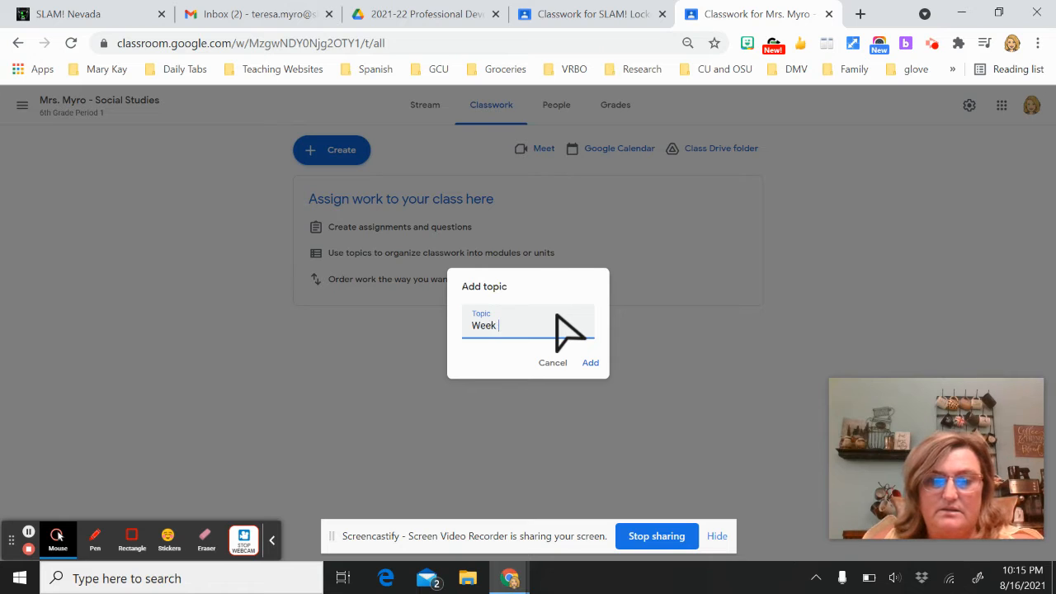
type("1 8/23-")
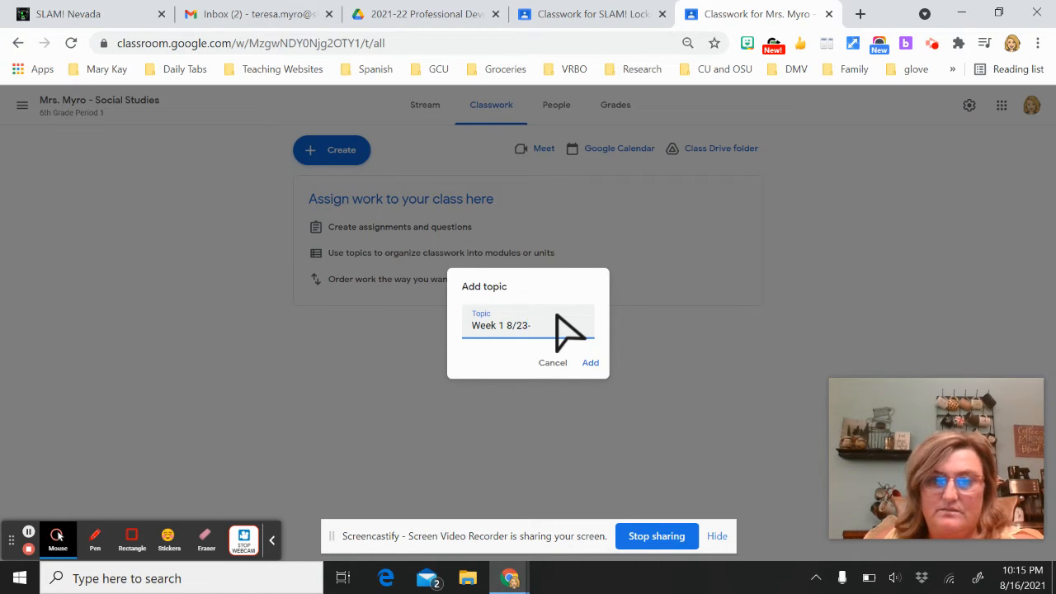
type("27")
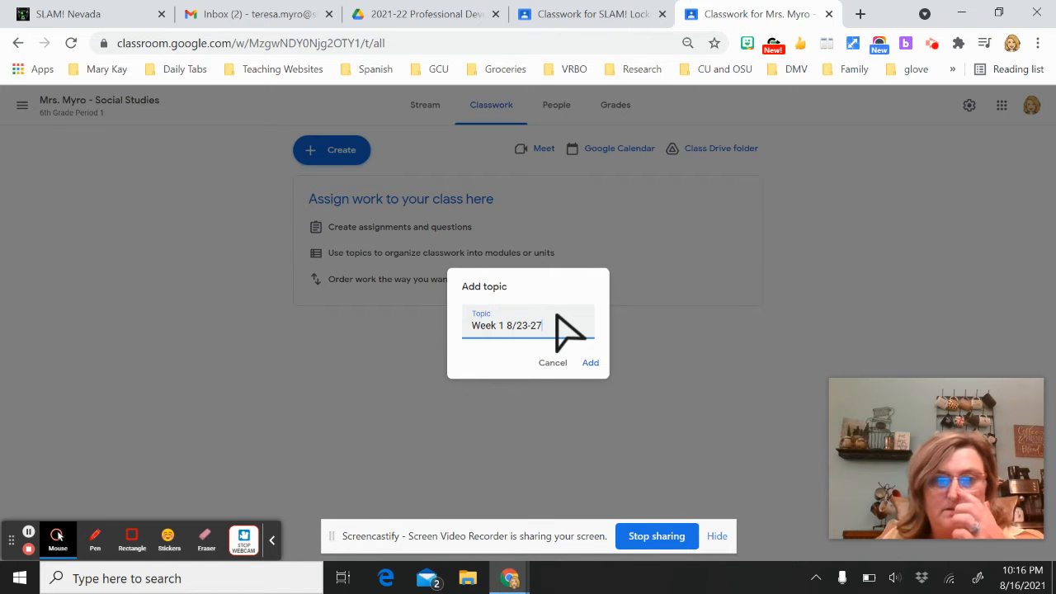
left_click(599, 364)
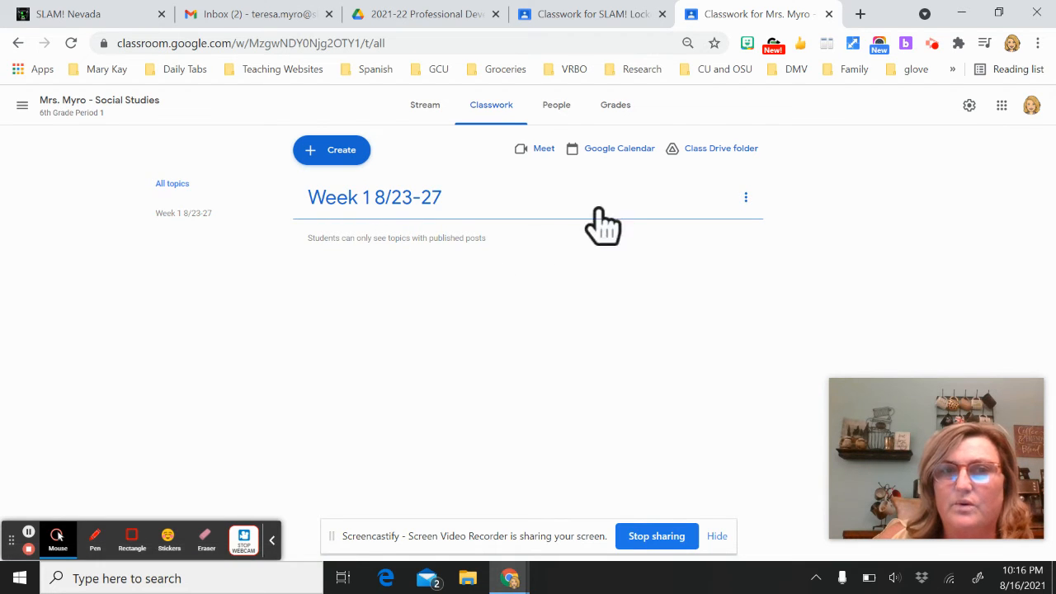
Add a 'Week 2 8/30-9/3' topic, which appears above Week 1
left_click(356, 161)
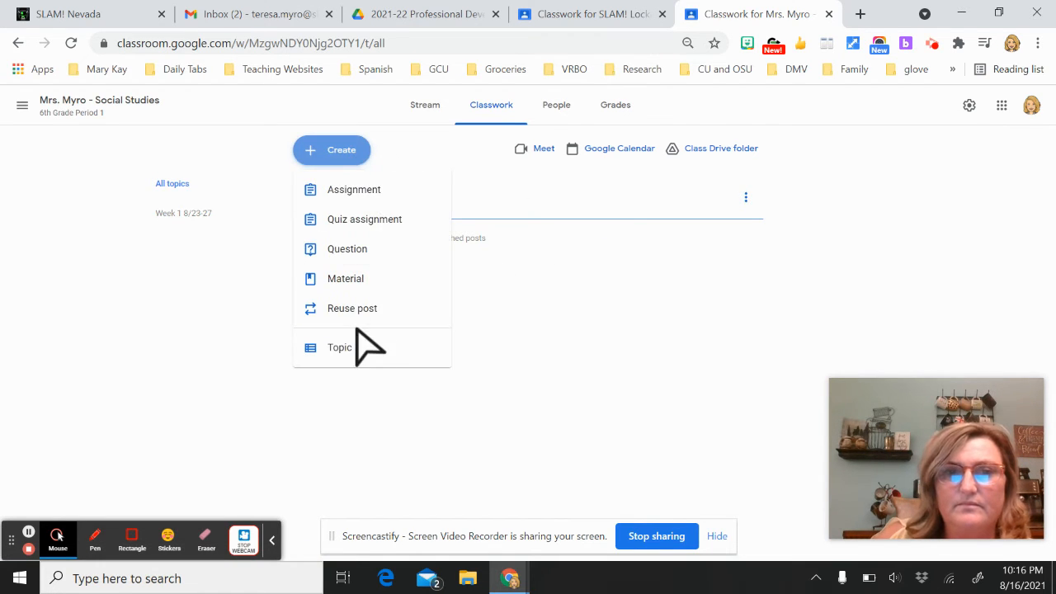
left_click(360, 348)
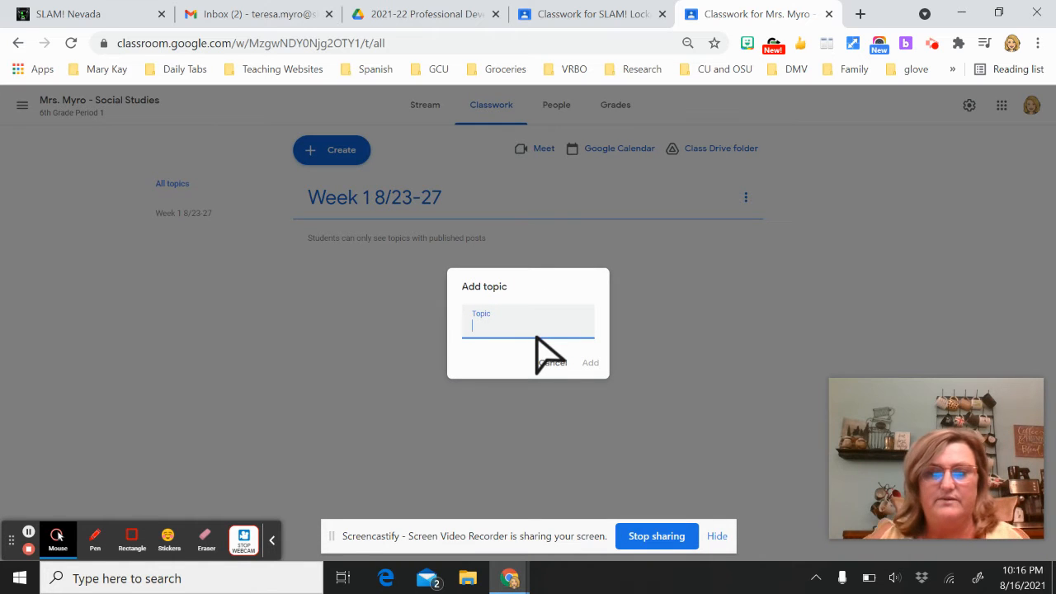
left_click(536, 337)
type("Week ")
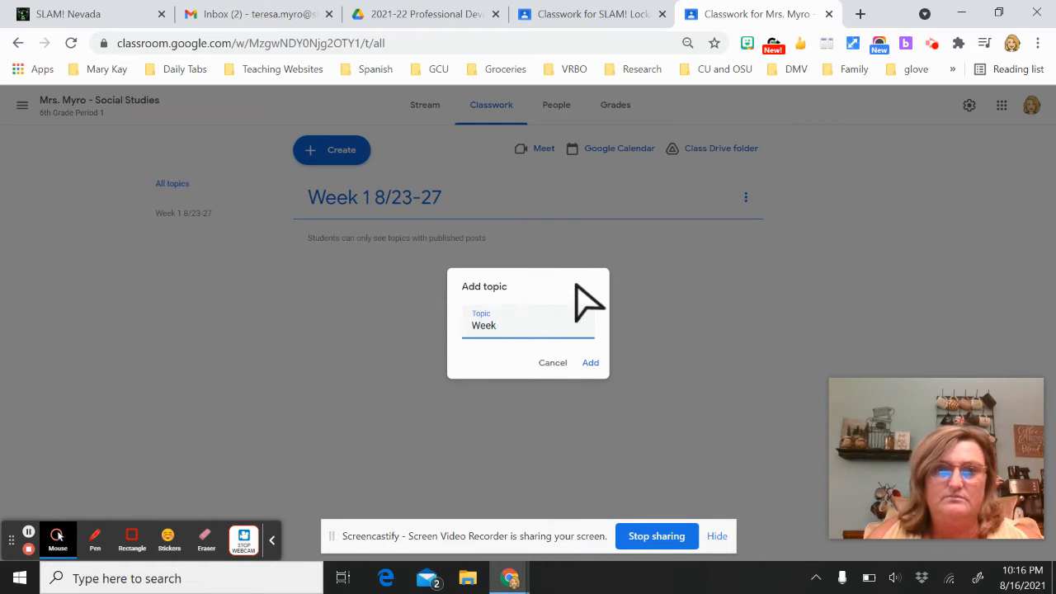
type("2 8/30-9/3")
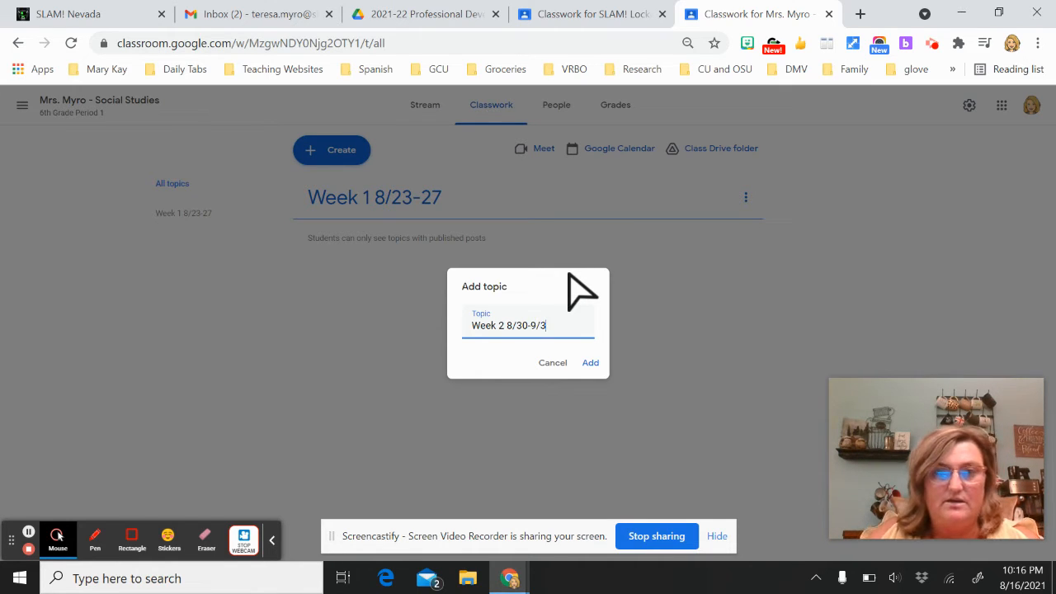
left_click(594, 363)
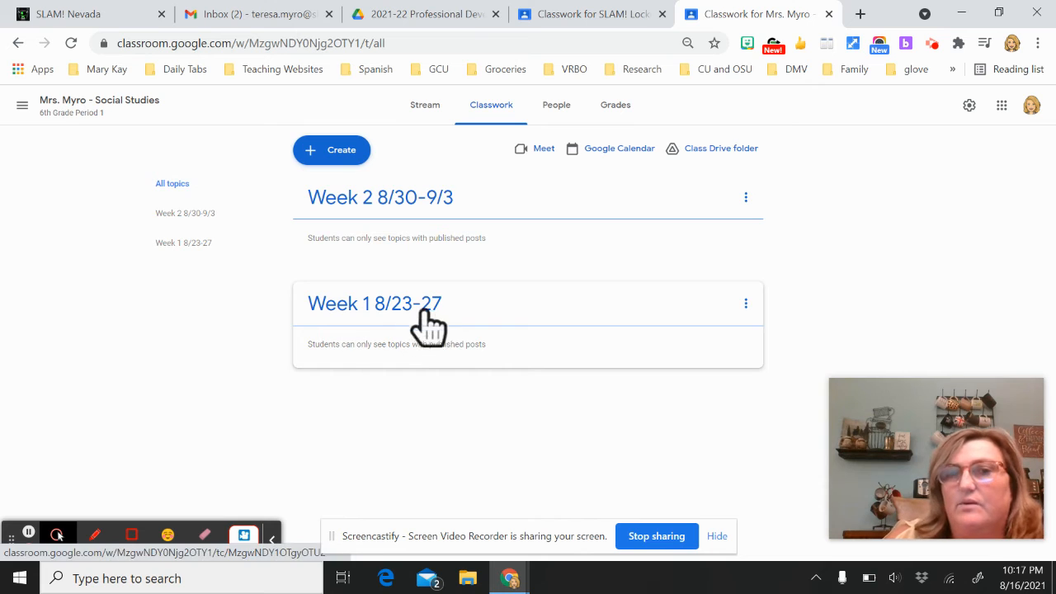
Draft a 'Back to School Form' assignment with complete-by-end-of-day instructions and open Drive attachment
left_click(341, 152)
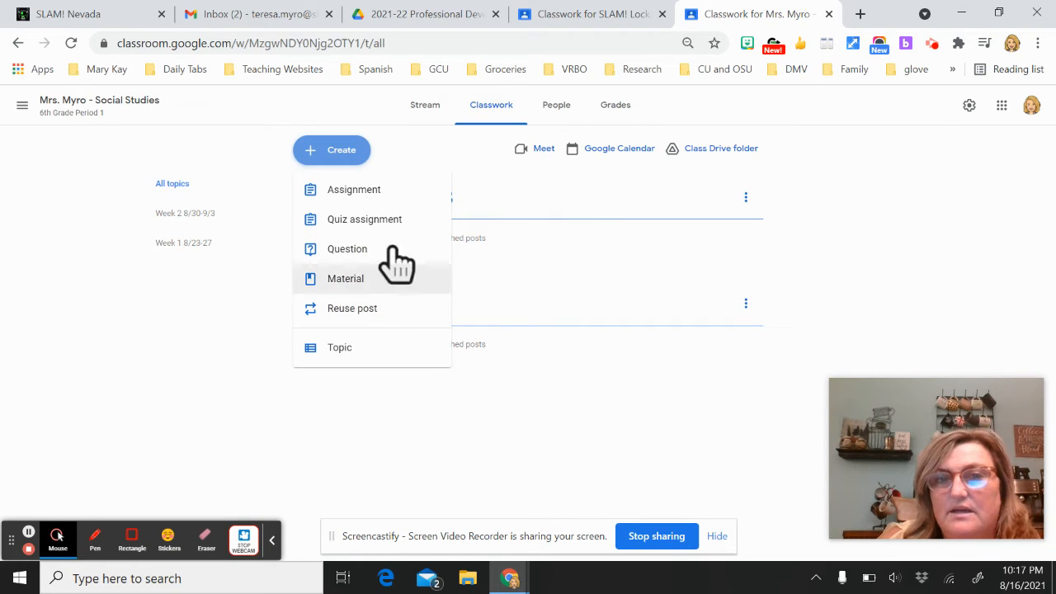
left_click(371, 198)
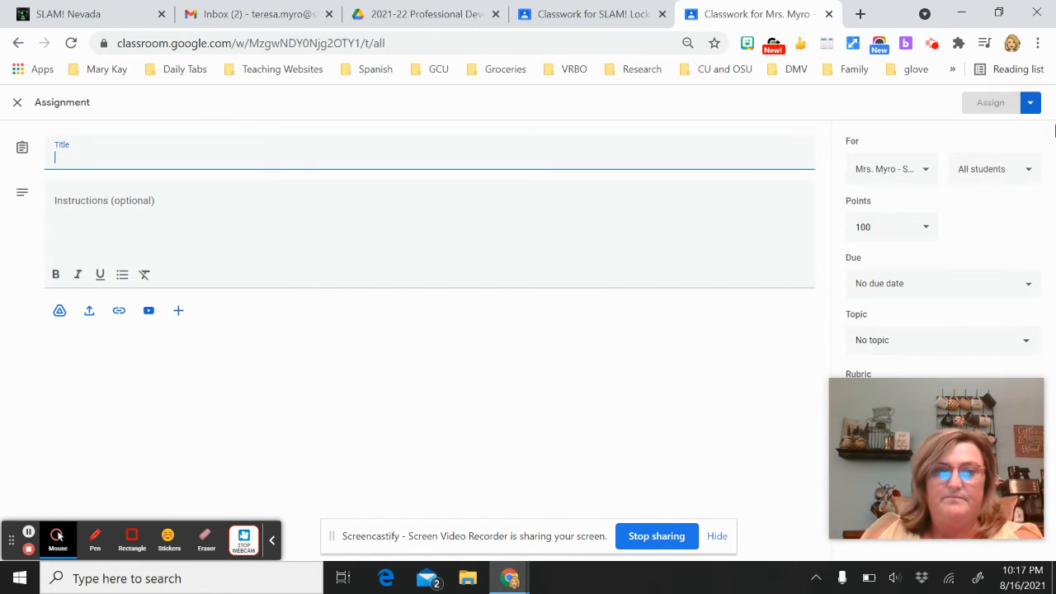
type("Back to School Form")
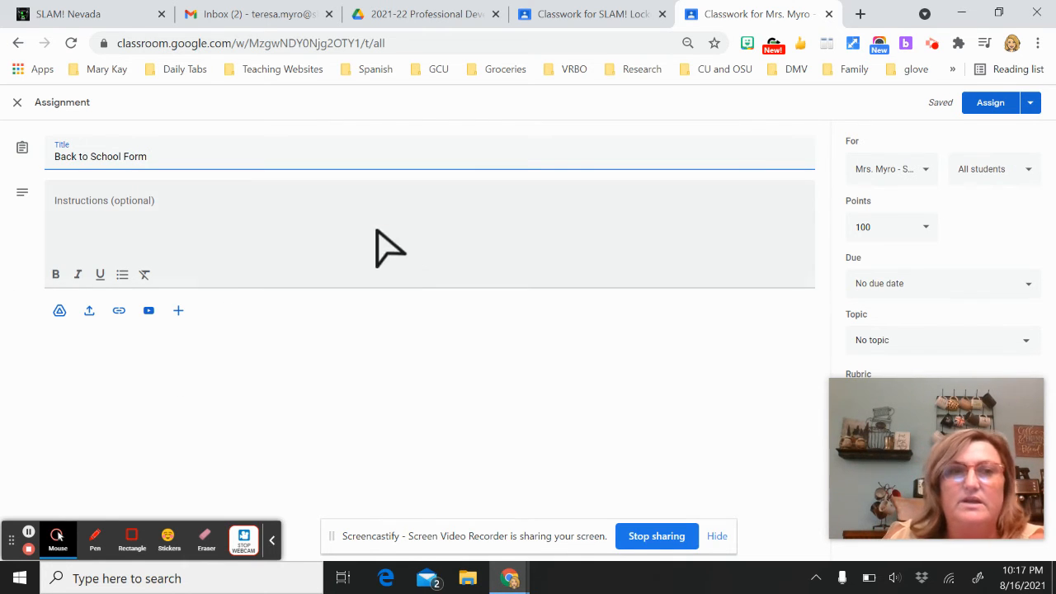
left_click(116, 215)
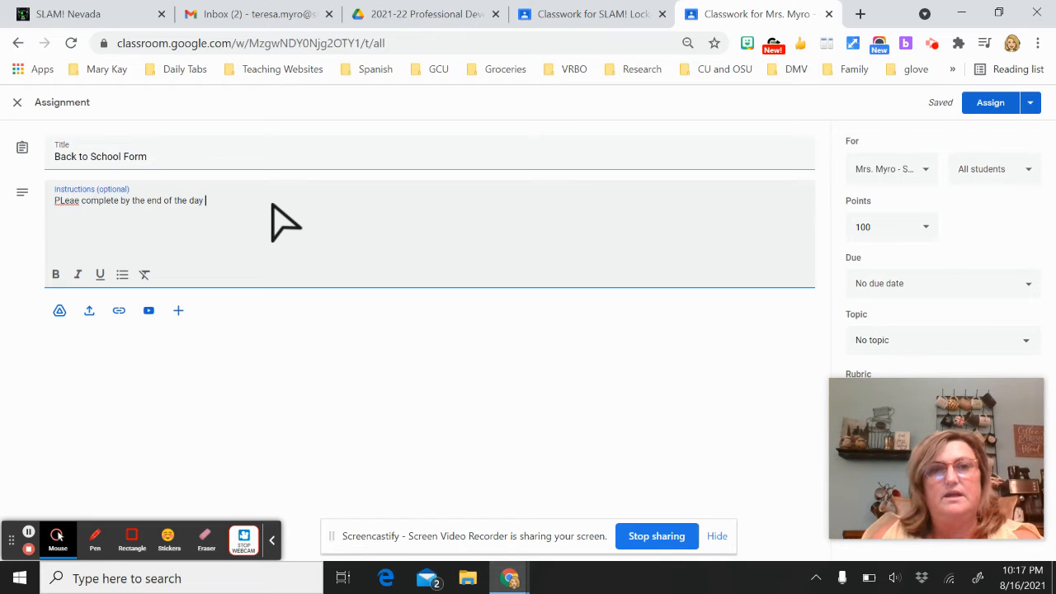
left_click(58, 315)
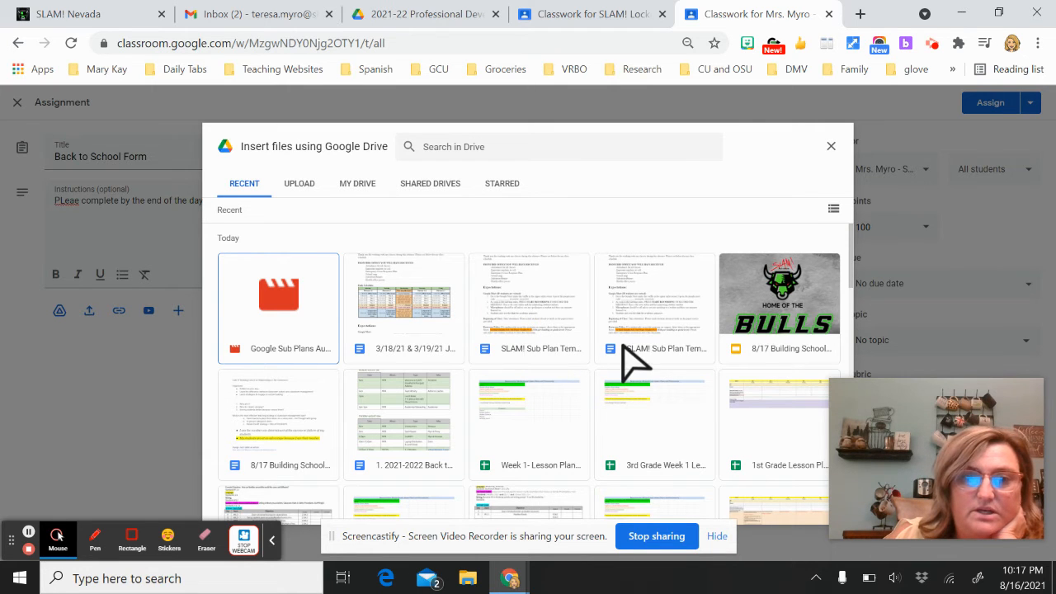
Attach the 8/12 Attendance & Exit Ticket form from My Drive > Instructional Coach > 2021-2022 > Professional Development
scroll(622, 345, "down", 1)
scroll(623, 346, "down", 3)
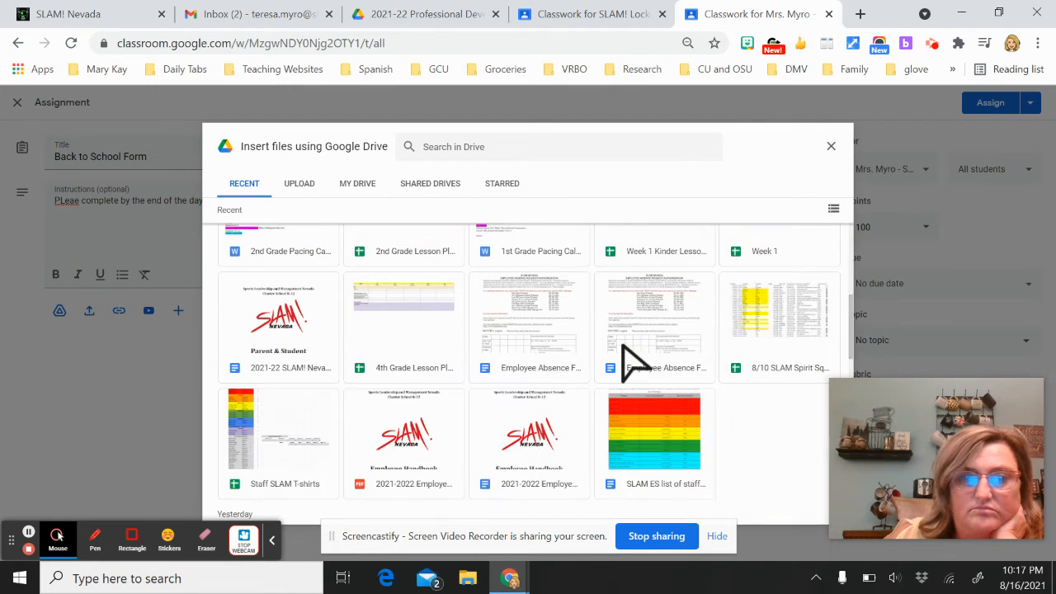
scroll(701, 355, "up", 4)
left_click(796, 349)
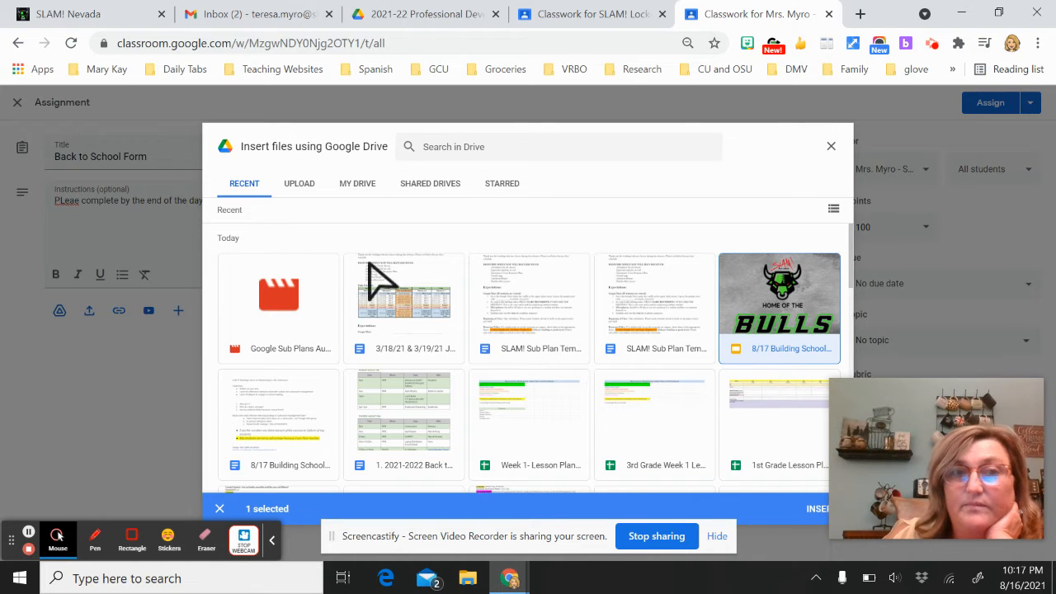
left_click(357, 183)
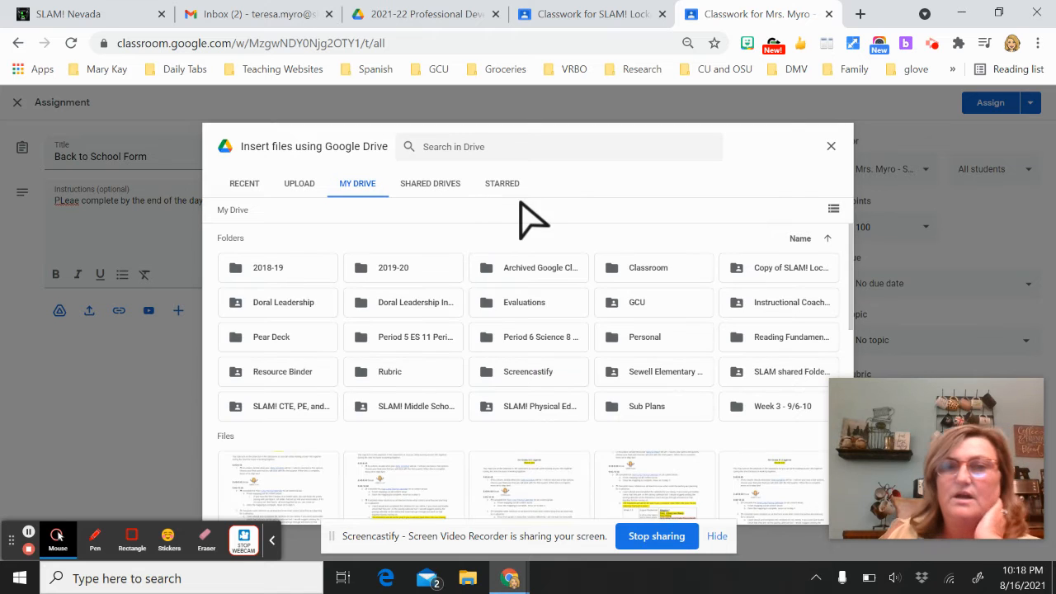
double_click(782, 304)
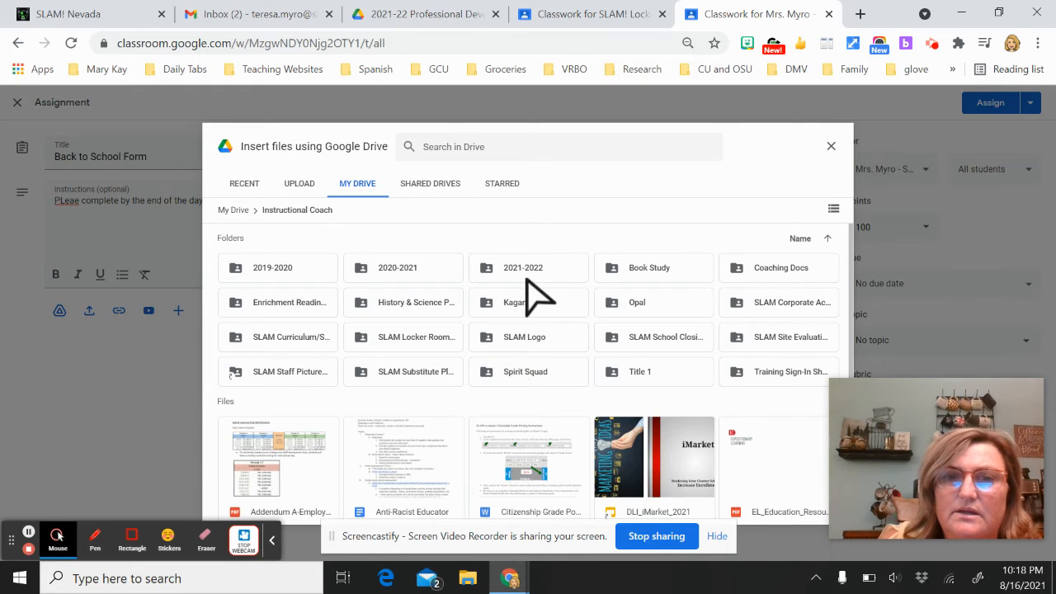
double_click(525, 273)
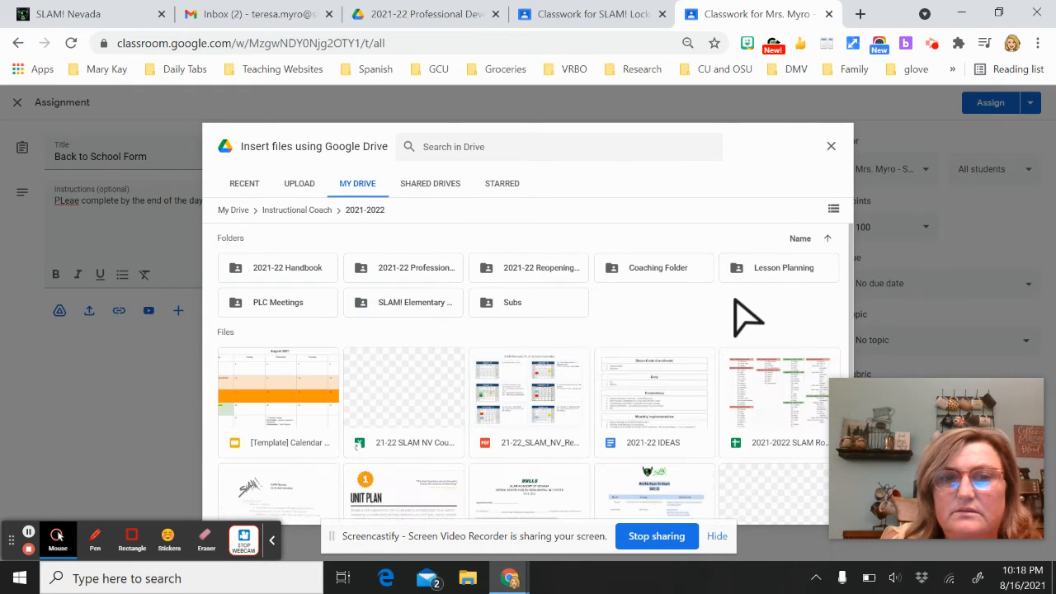
double_click(412, 272)
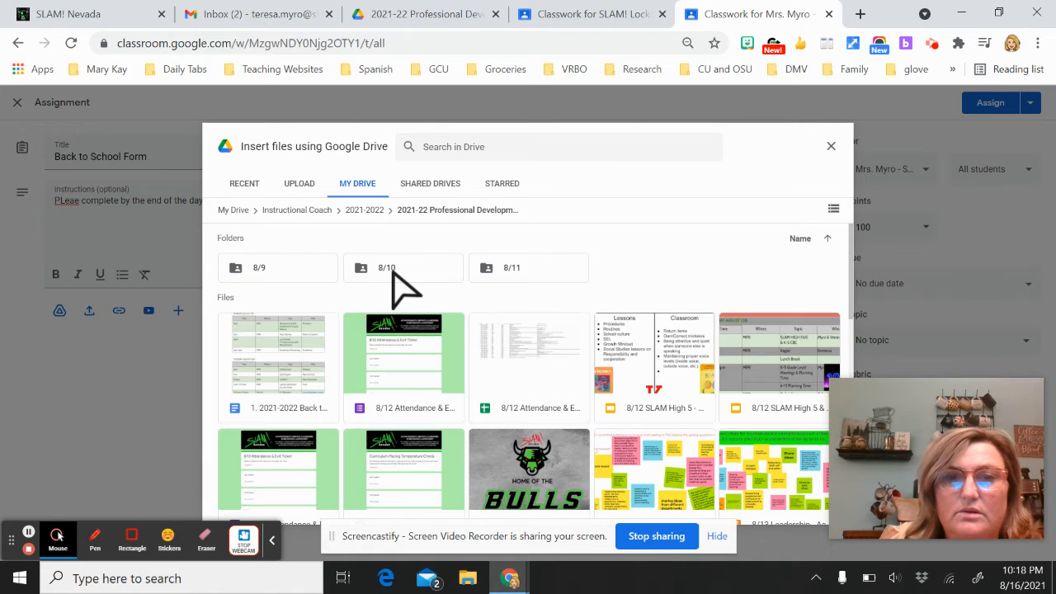
double_click(394, 381)
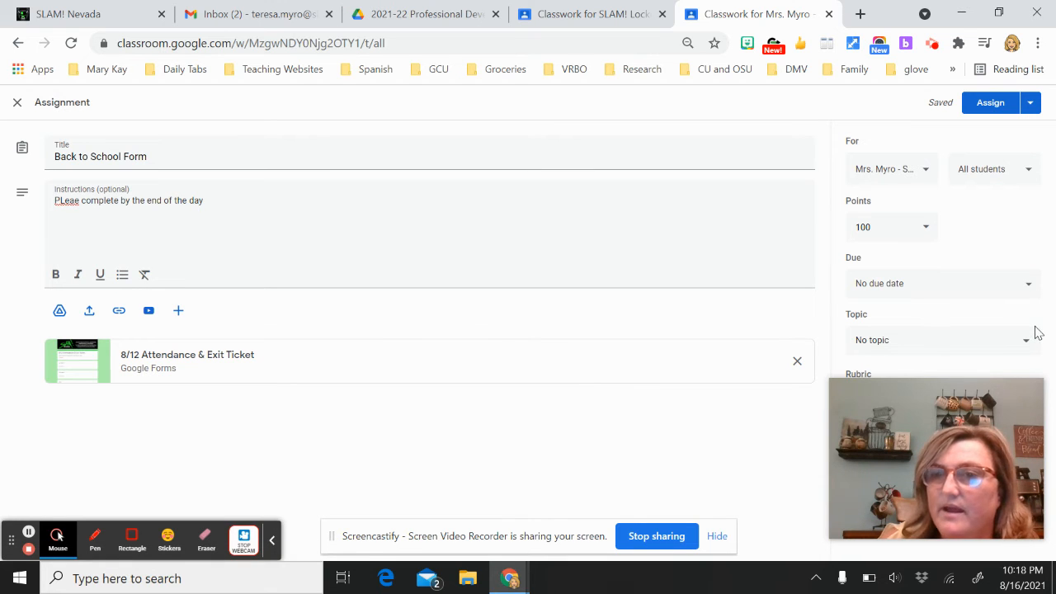
Make the Back to School Form assignment ungraded
left_click_drag(964, 401, 673, 405)
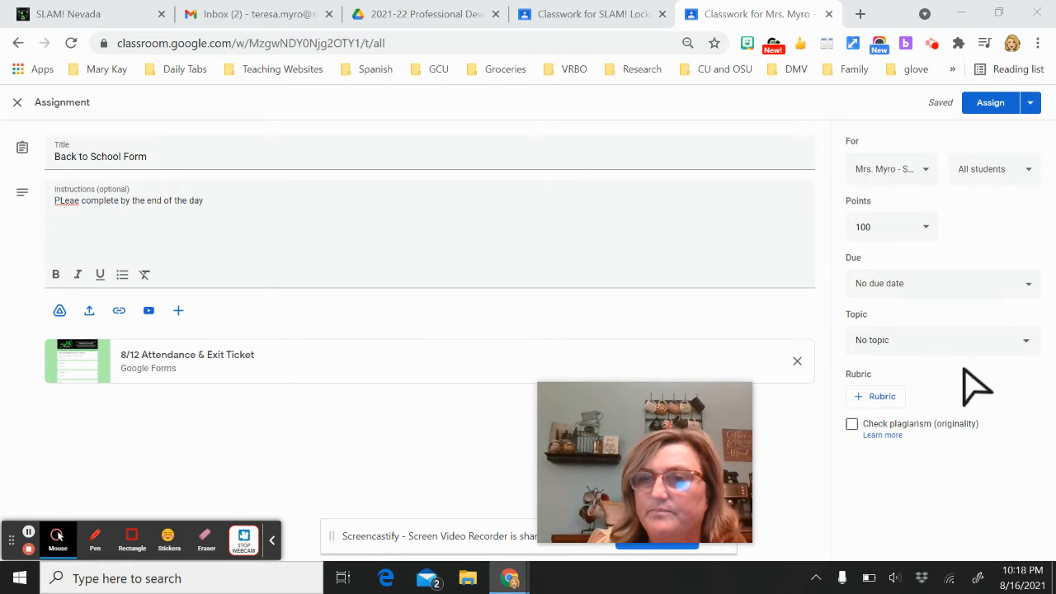
left_click(924, 231)
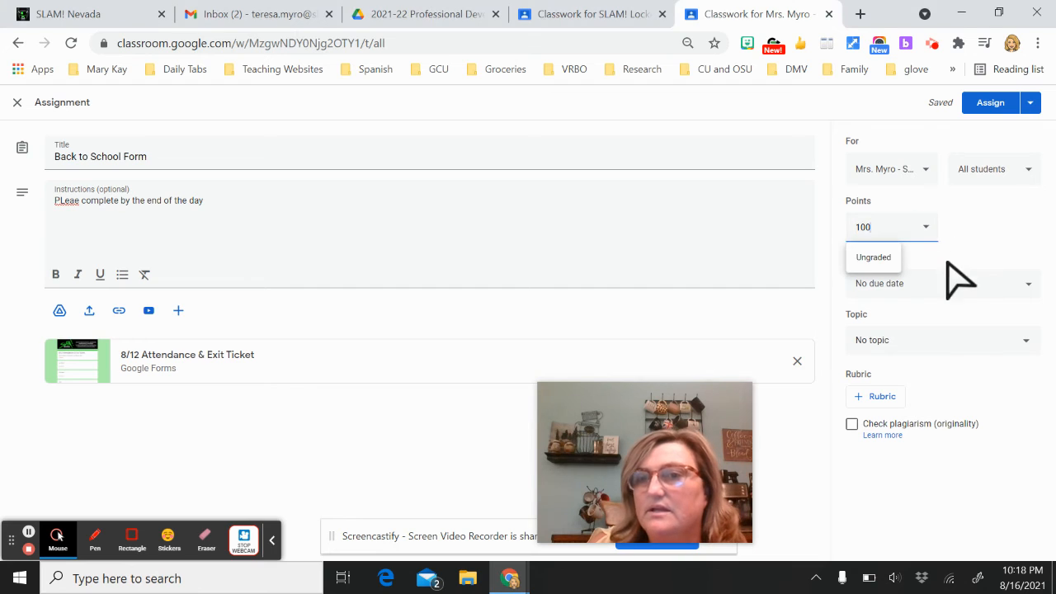
left_click(874, 257)
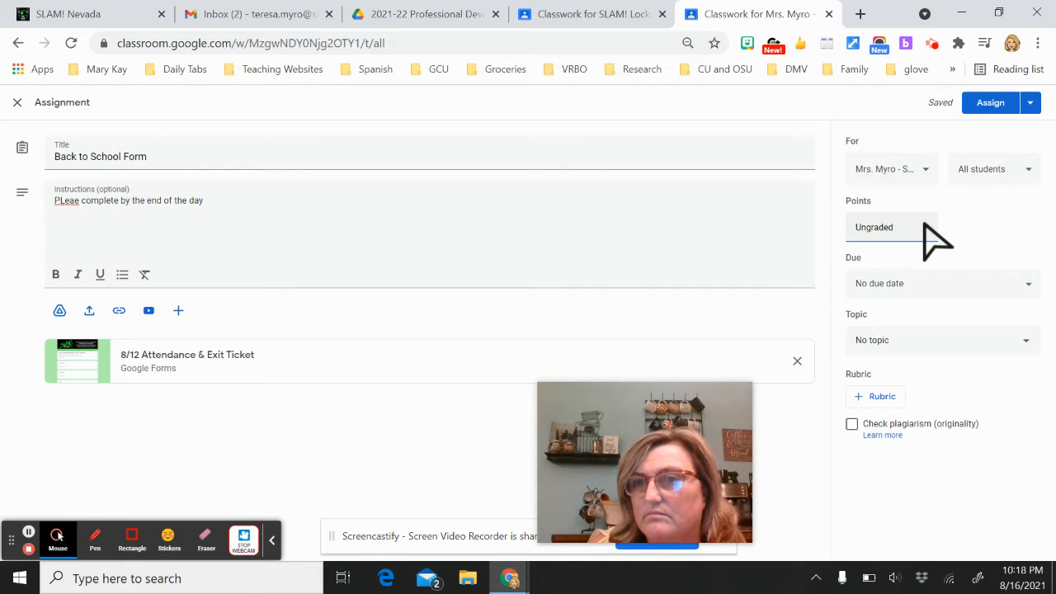
left_click(840, 230)
key("BackSpace")
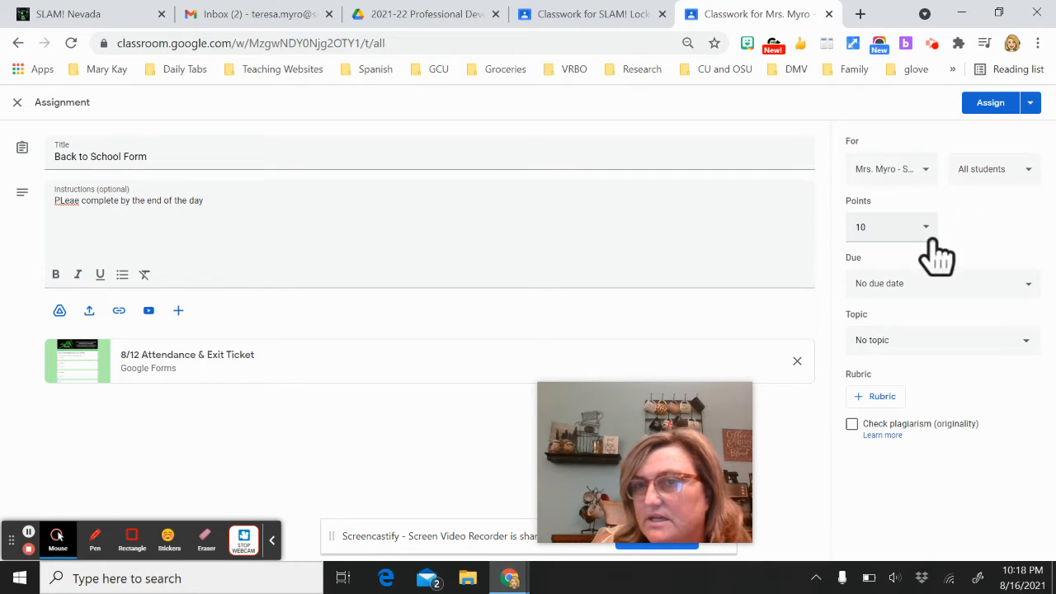
left_click(924, 227)
left_click(884, 261)
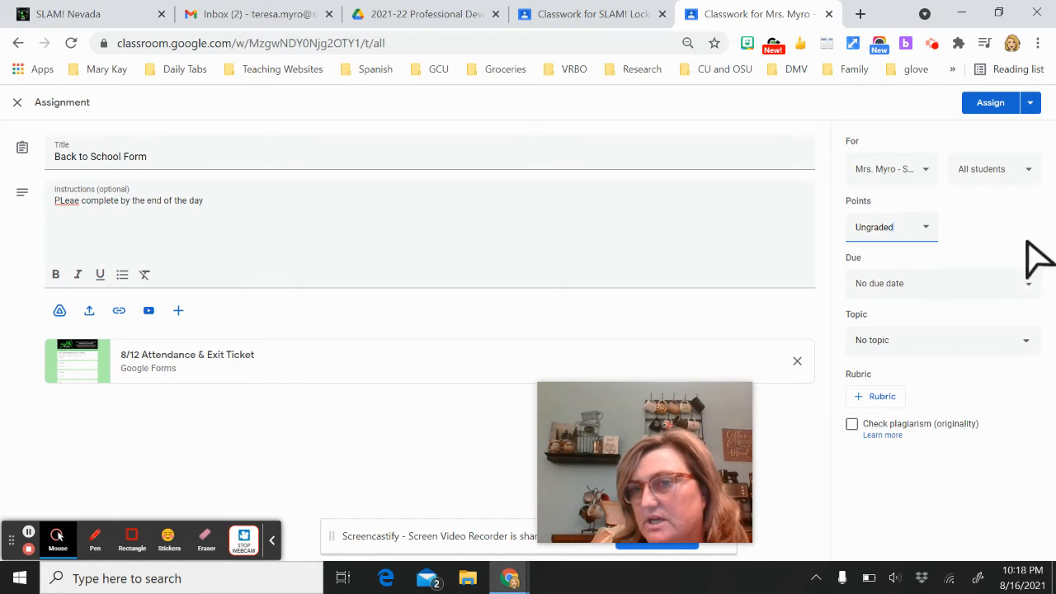
Set the due date to Wed, Aug 18 at 11:59 PM and choose topic Week 1 8/23-27
left_click(1020, 287)
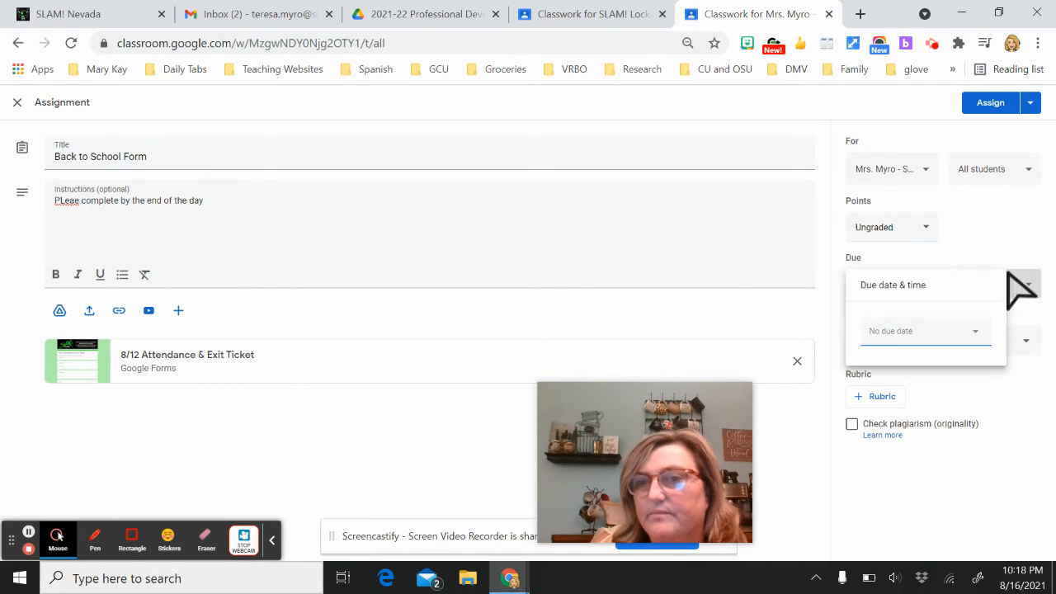
left_click(914, 340)
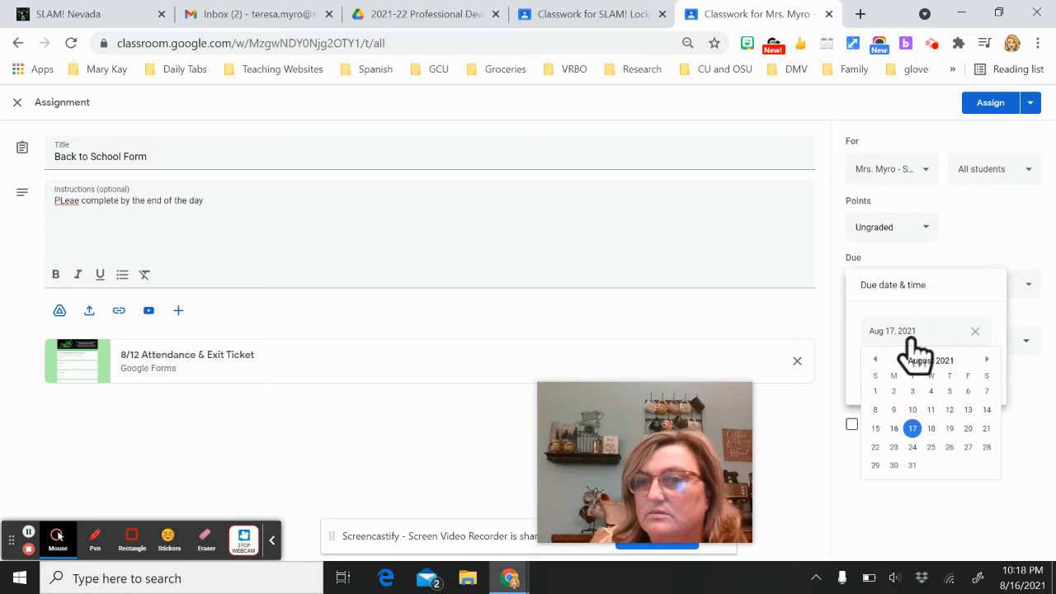
left_click(931, 429)
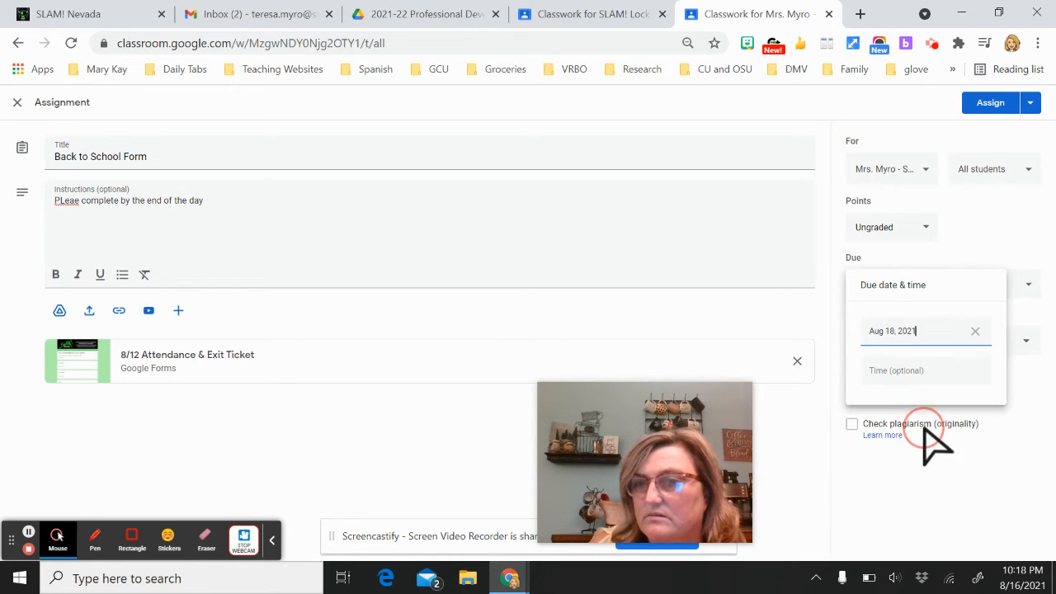
left_click(943, 373)
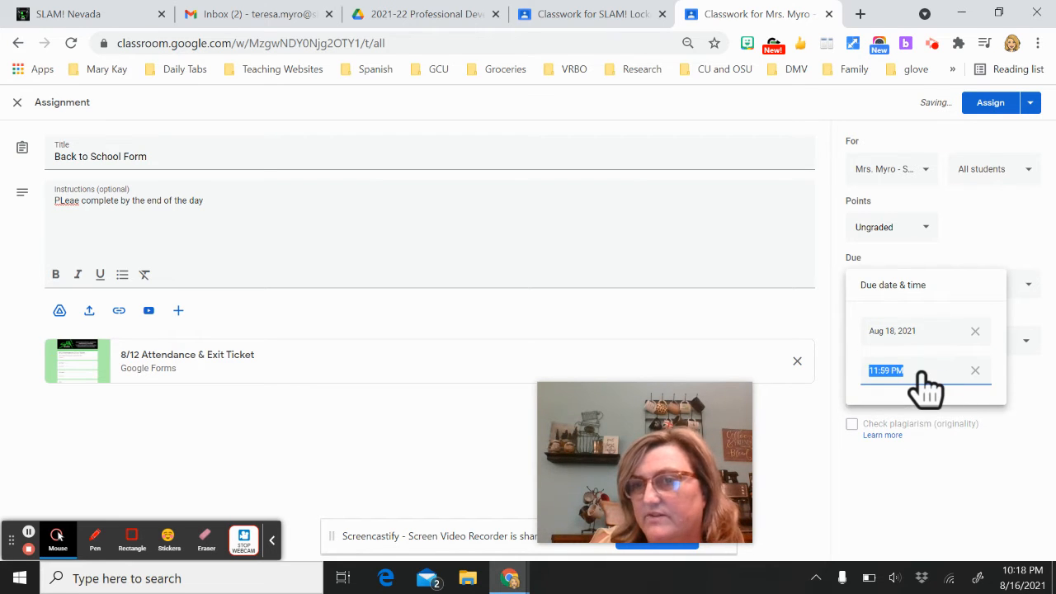
left_click(955, 483)
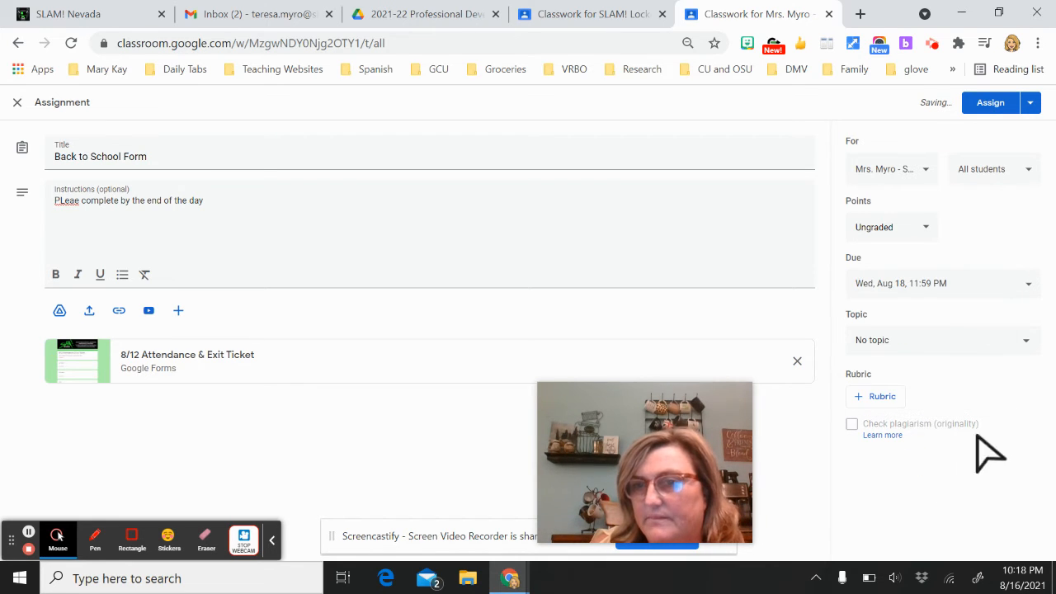
left_click(893, 350)
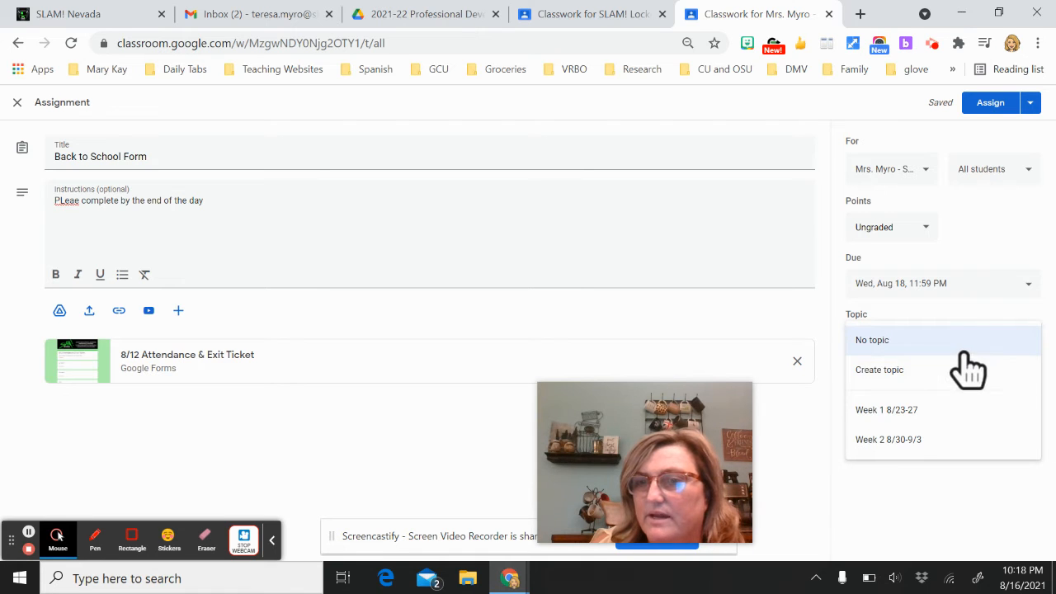
left_click(937, 411)
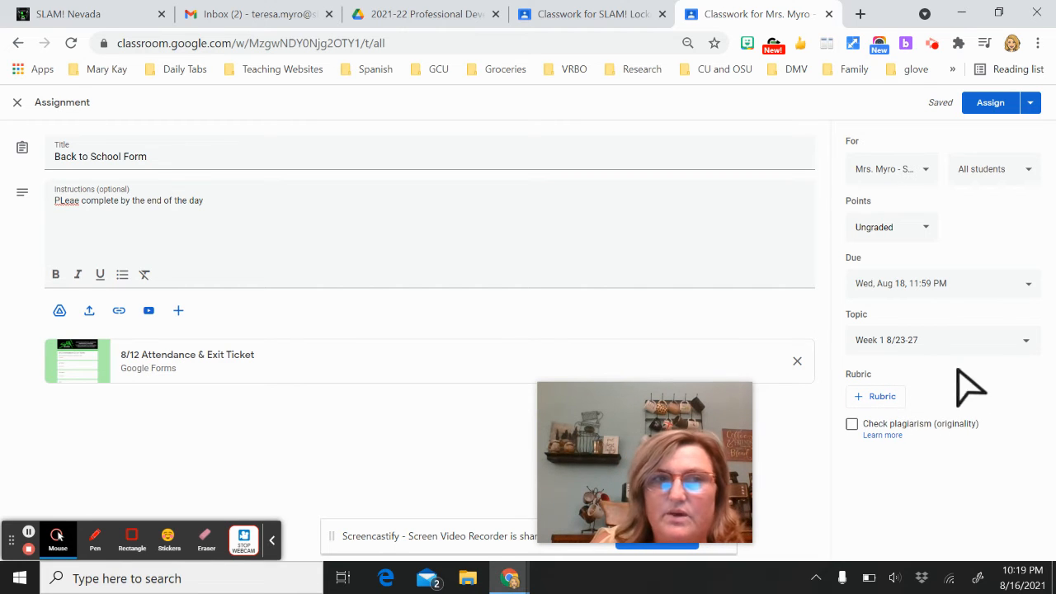
Correct 'PLease' to 'Please' and confirm the assignment targets this class and all students
right_click(57, 205)
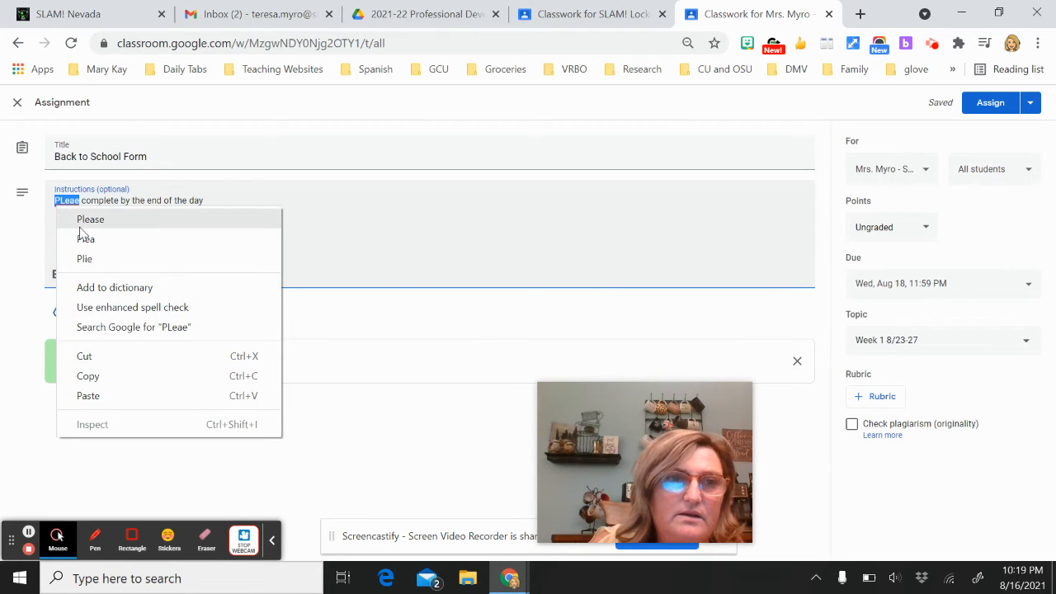
left_click(78, 220)
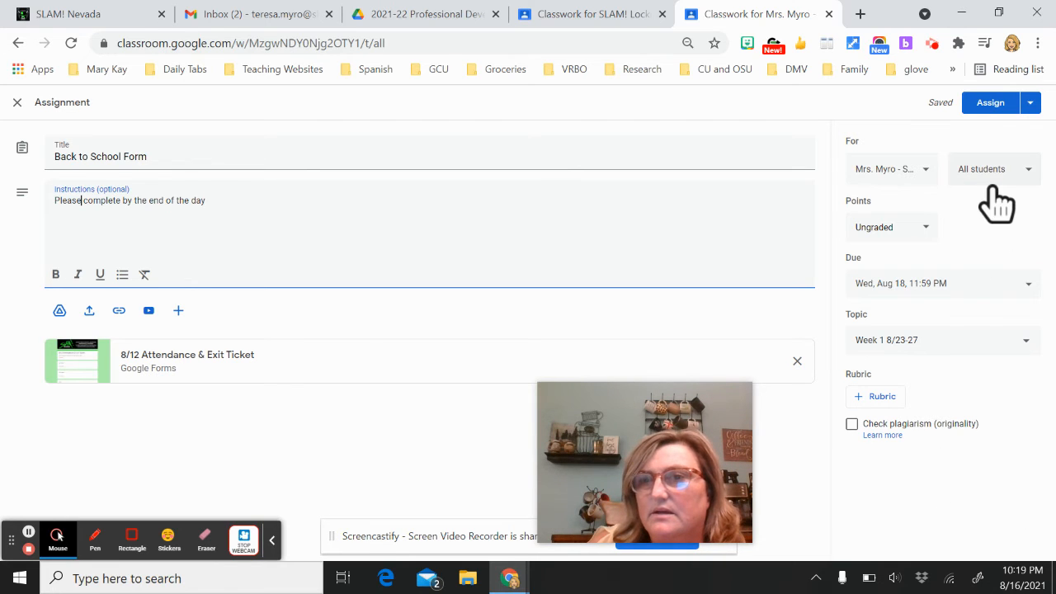
left_click(927, 170)
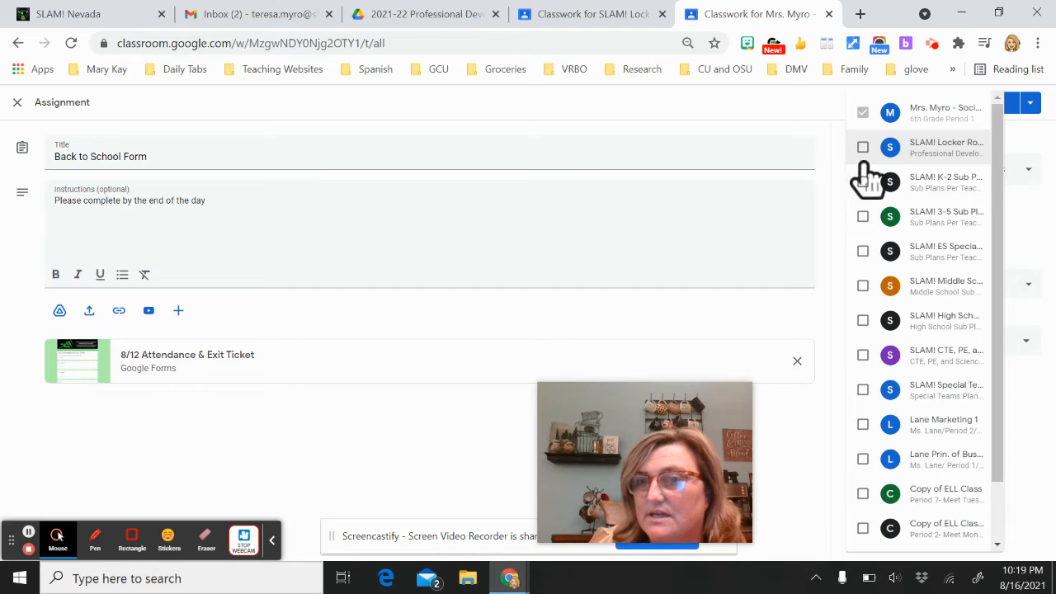
left_click(1016, 247)
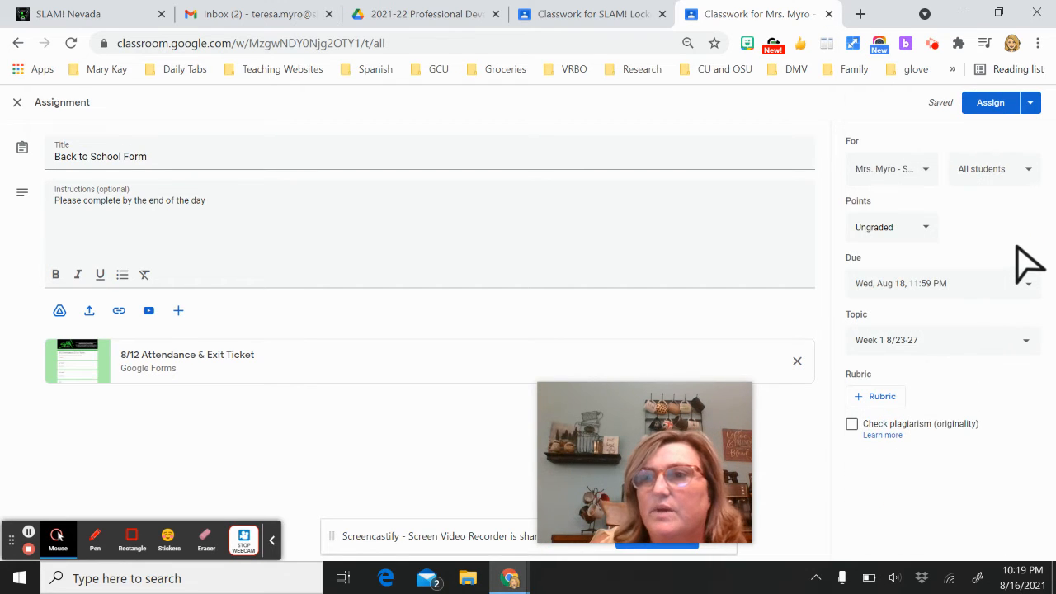
left_click(1034, 176)
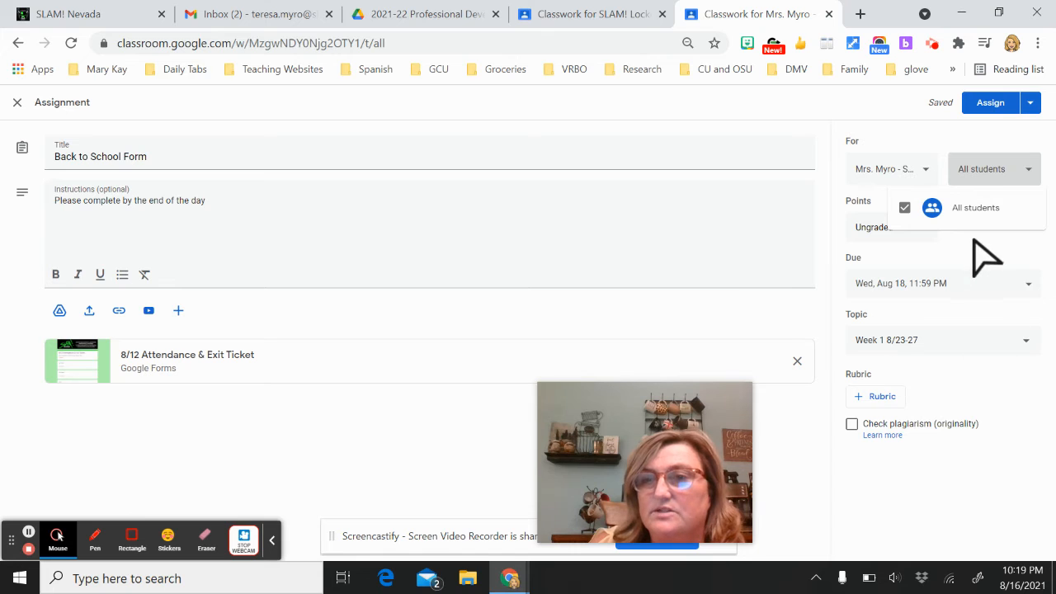
left_click(1009, 272)
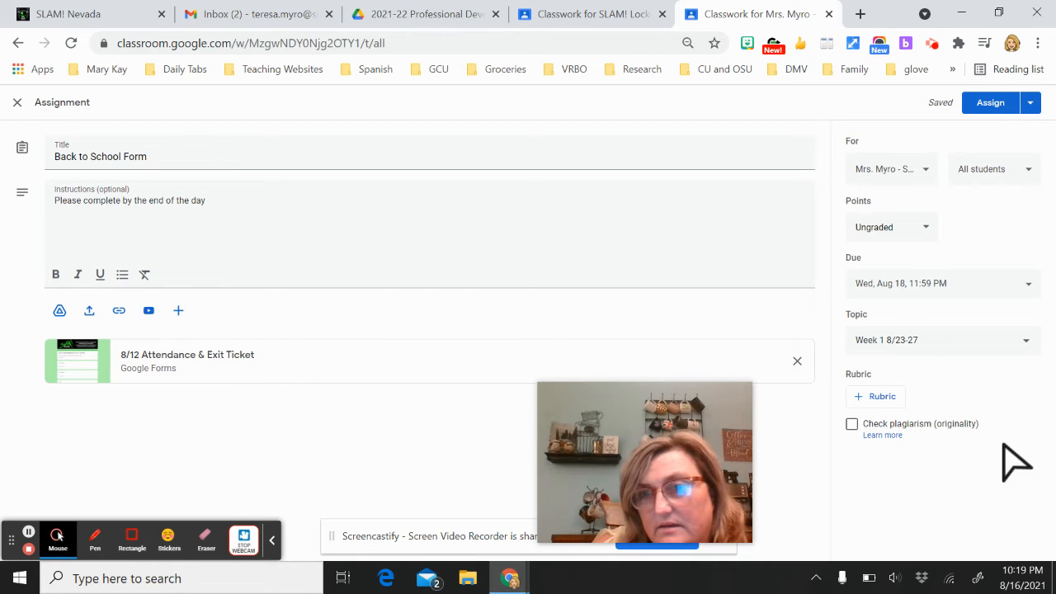
Change the assignment's due date to Aug 22
left_click(953, 293)
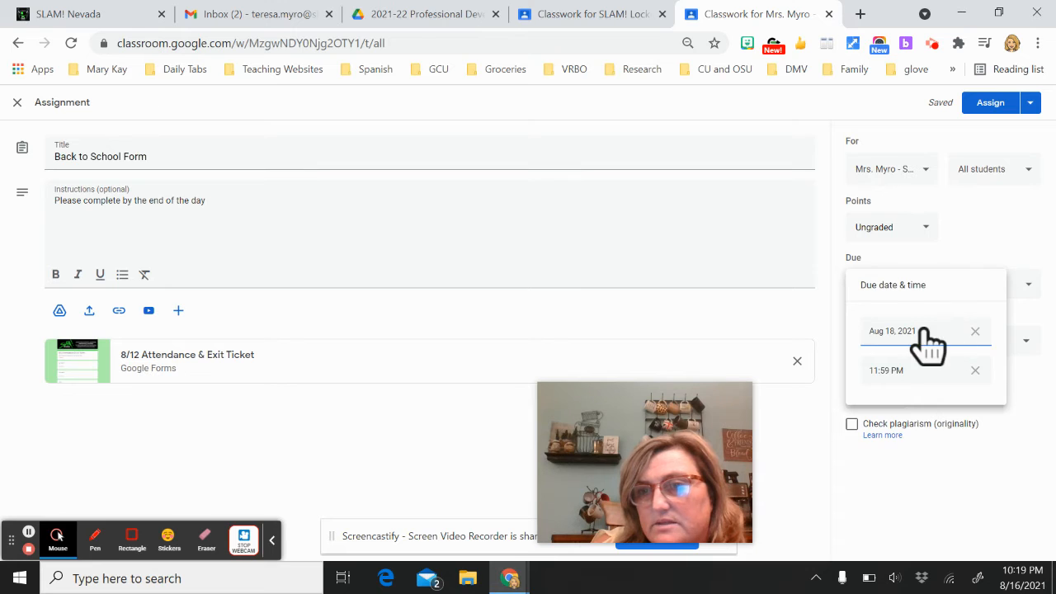
left_click(920, 333)
left_click(881, 450)
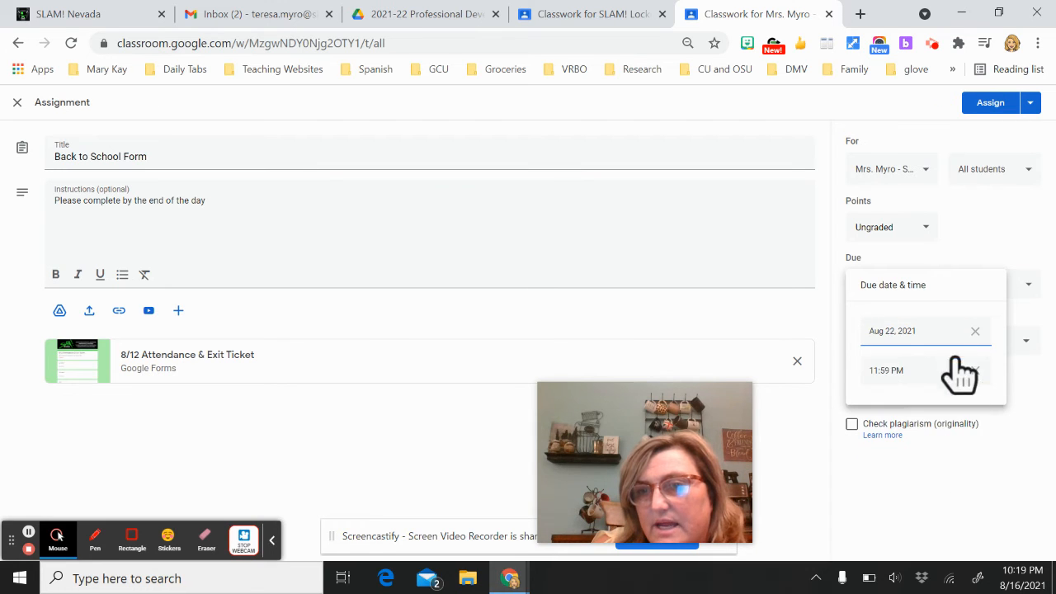
Try scheduling the post for Aug 19, then cancel the scheduling
left_click(1031, 106)
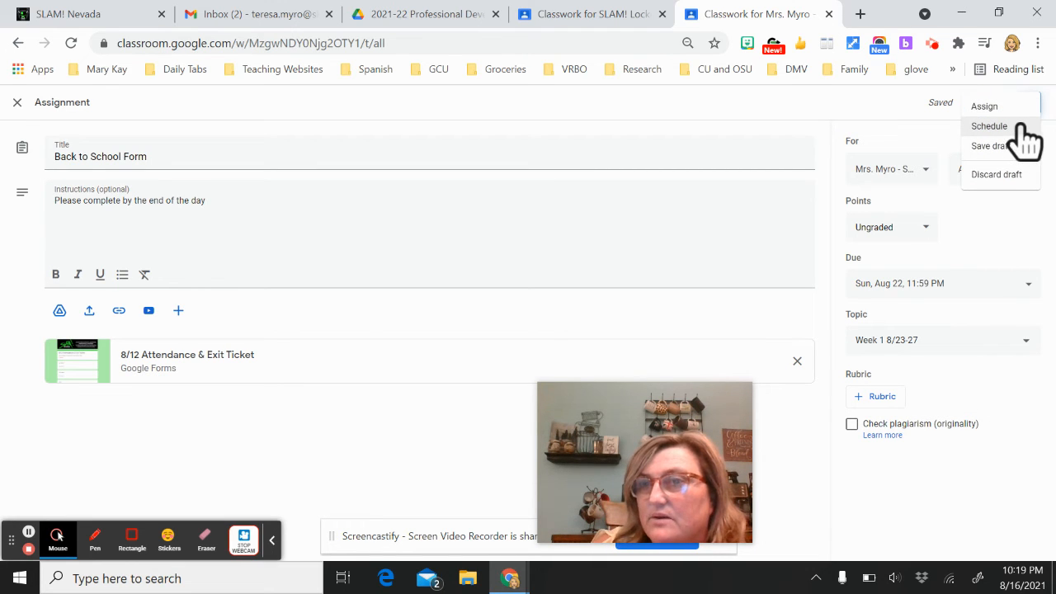
left_click(1021, 126)
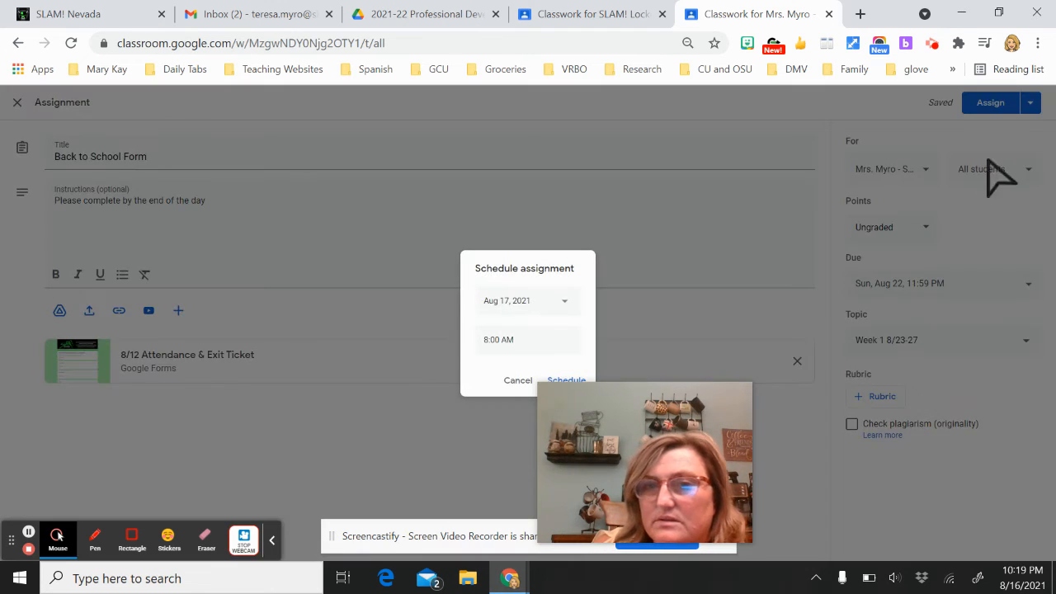
left_click(551, 302)
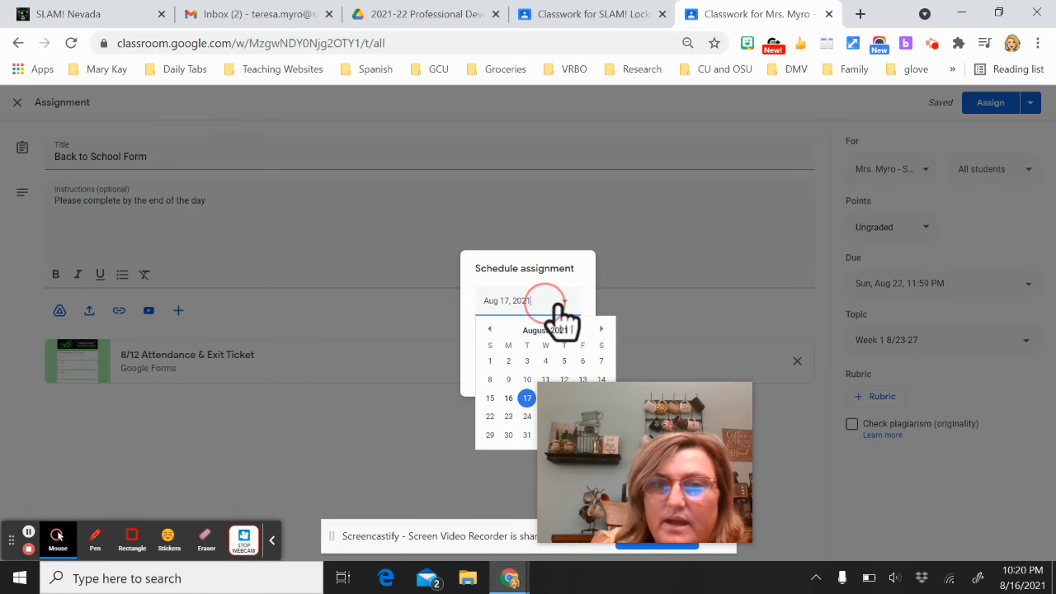
left_click_drag(661, 394, 932, 405)
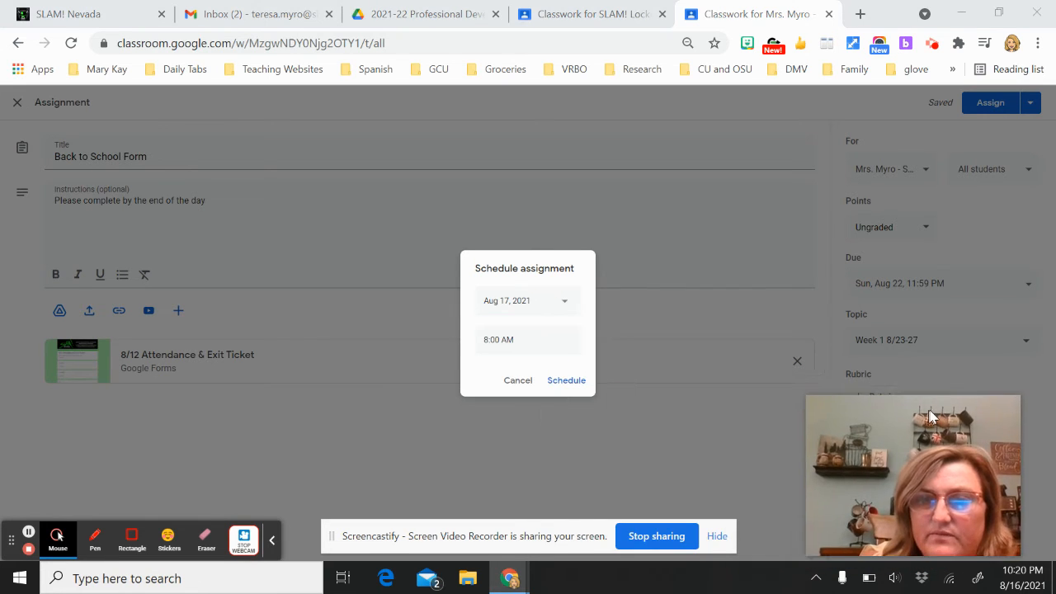
left_click(570, 303)
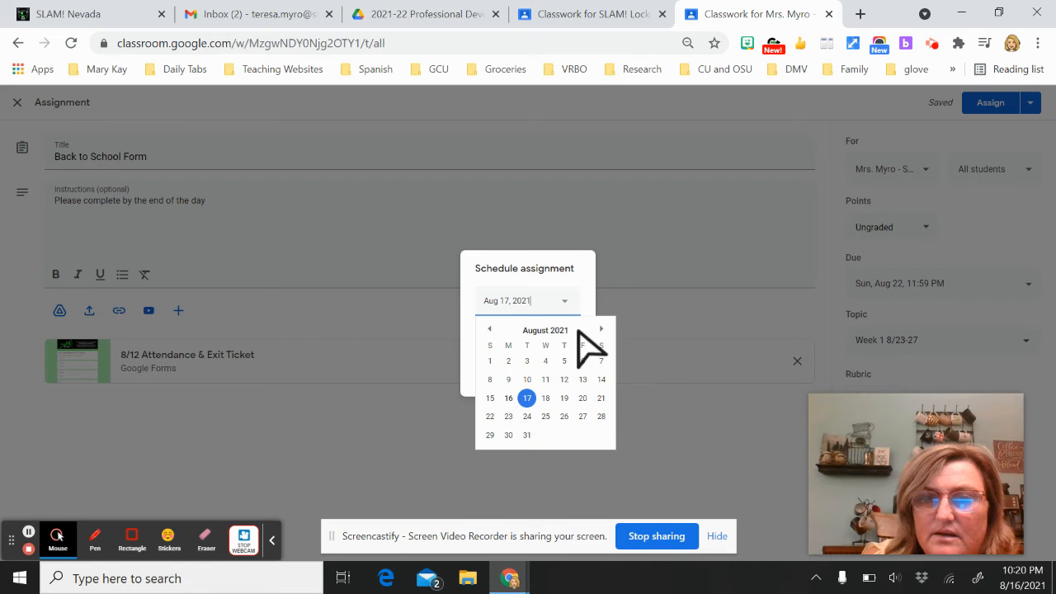
left_click(565, 398)
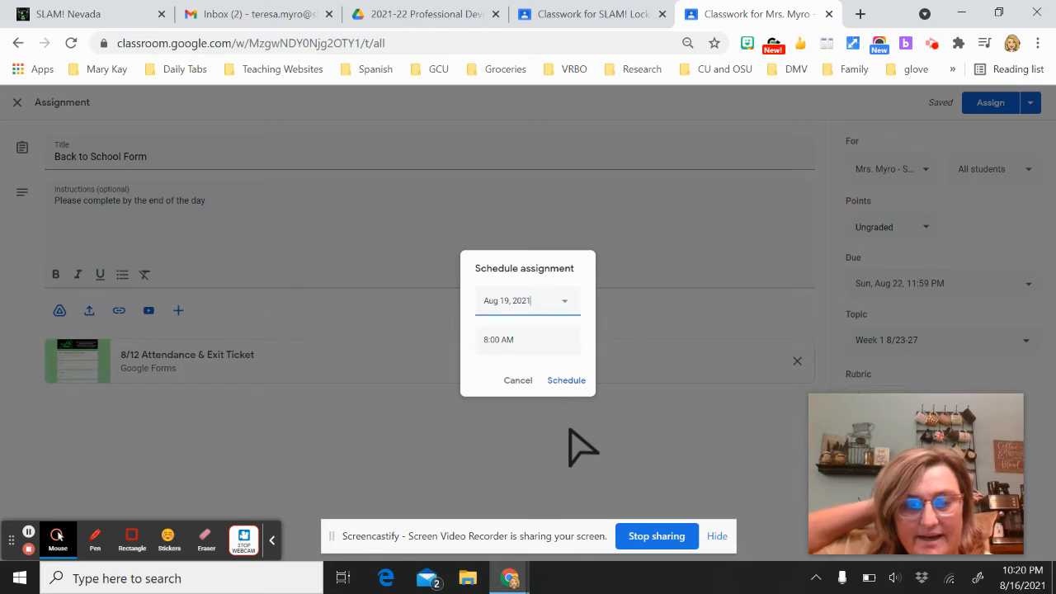
left_click(518, 382)
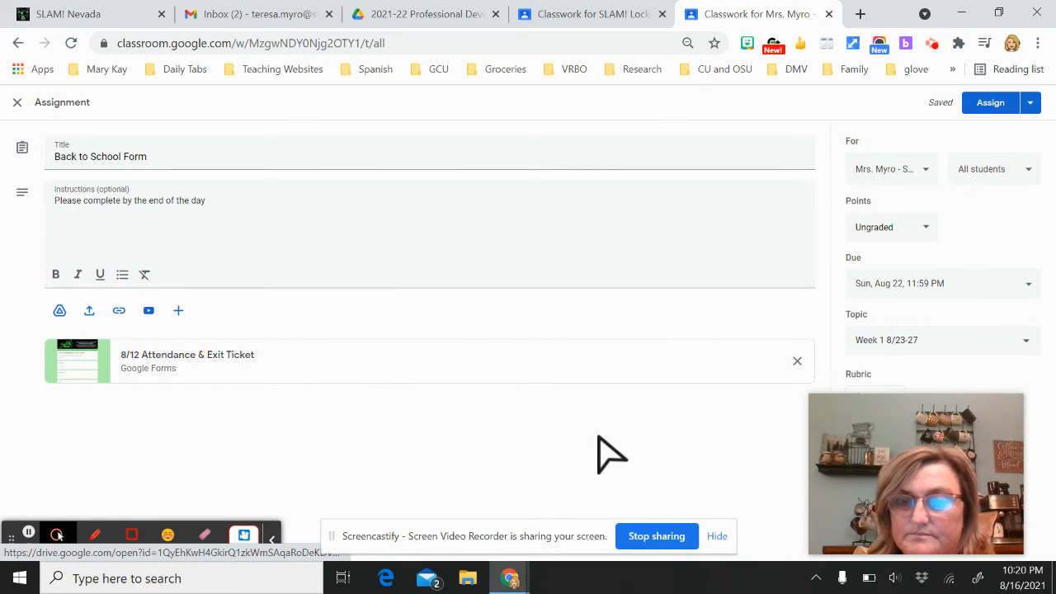
Assign the Back to School Form and bring up the Create menu on Classwork
left_click(986, 107)
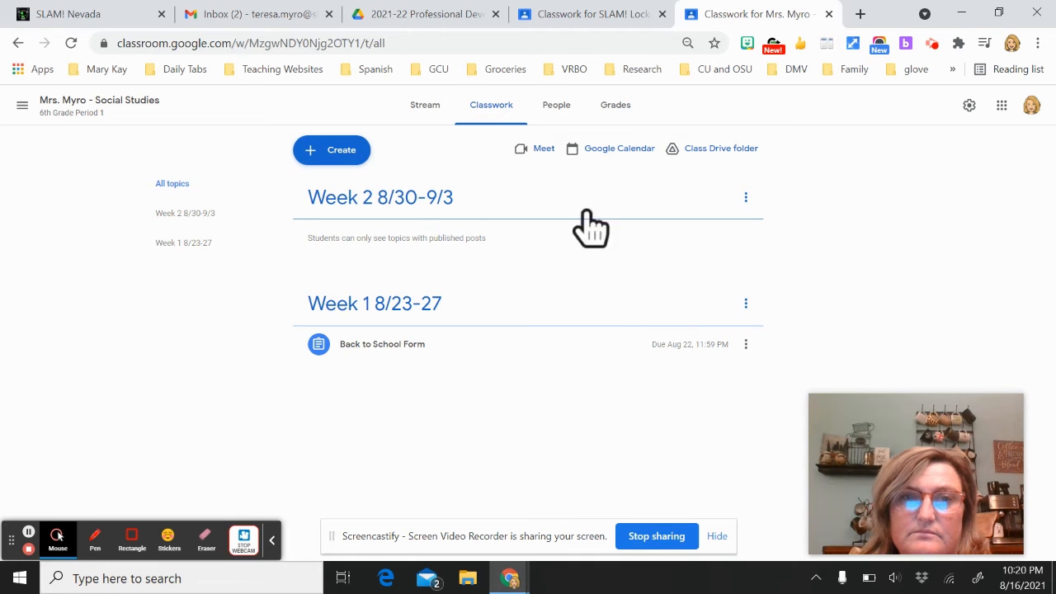
left_click(353, 159)
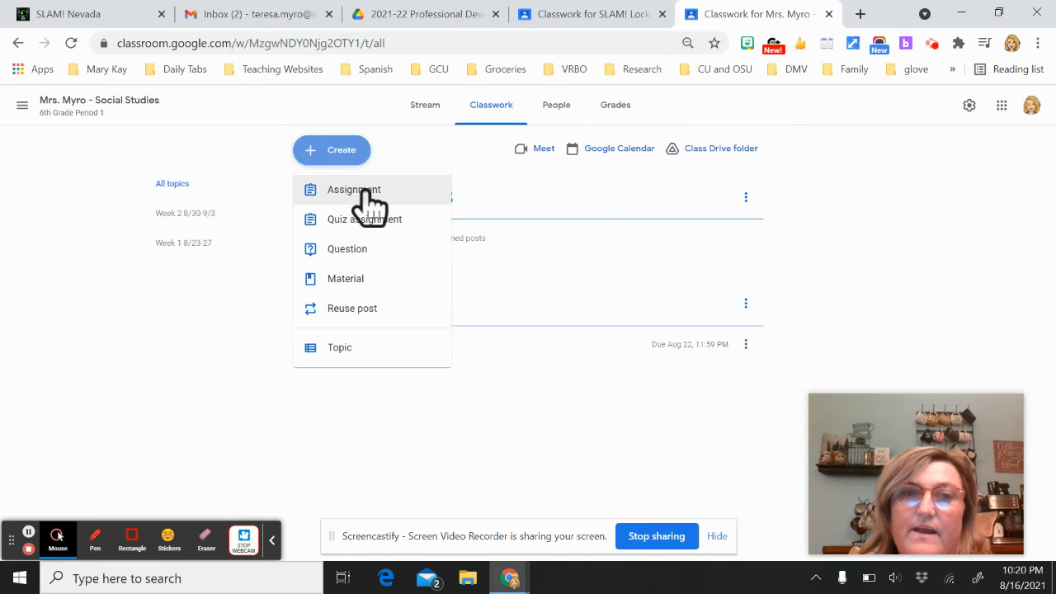
Try and discard empty Material, Quiz assignment and Question drafts, then choose Reuse post
left_click(347, 281)
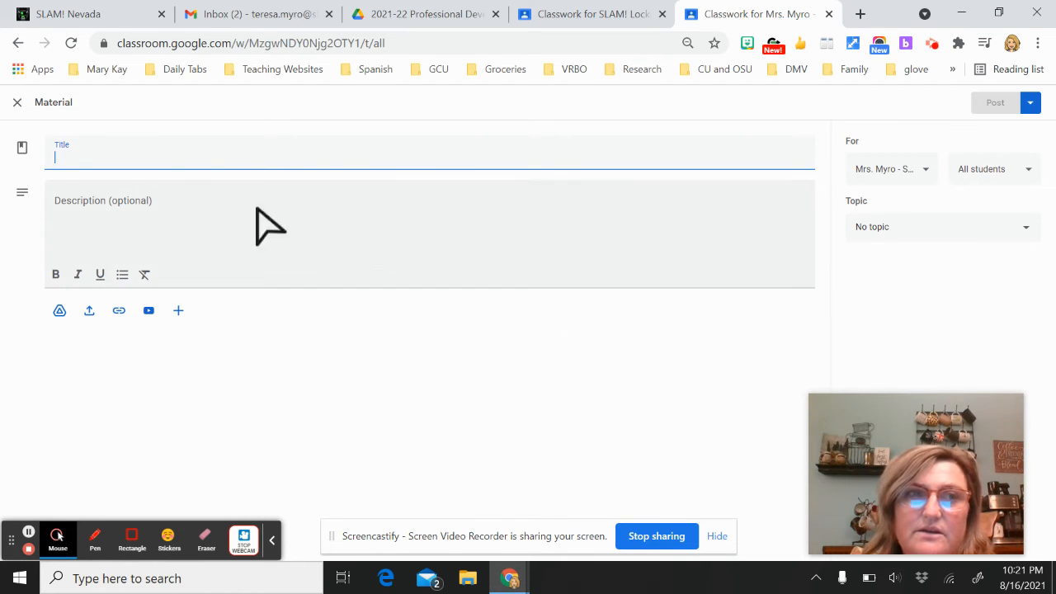
left_click(18, 104)
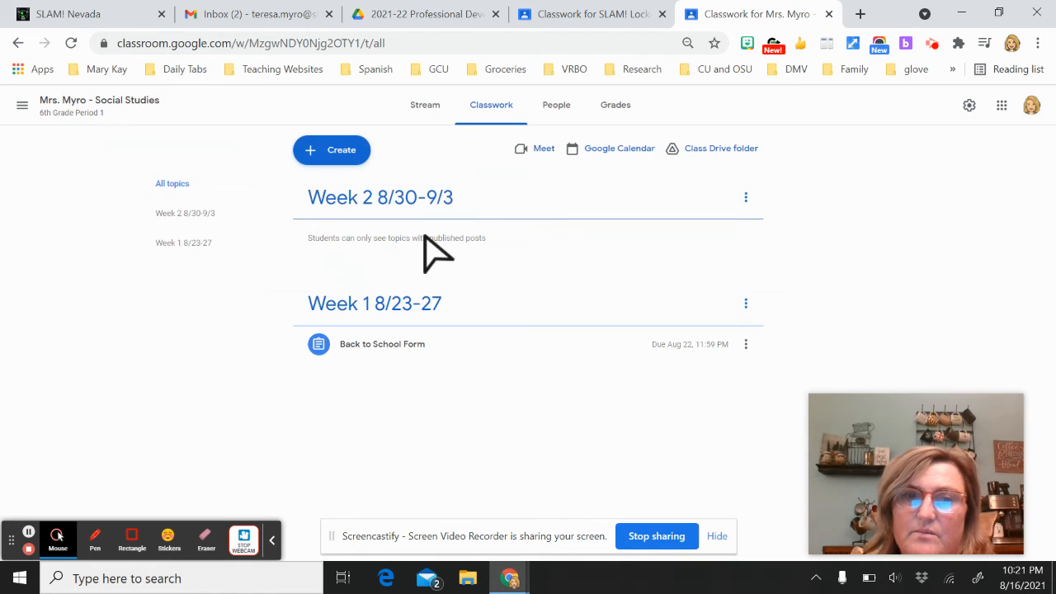
left_click(365, 159)
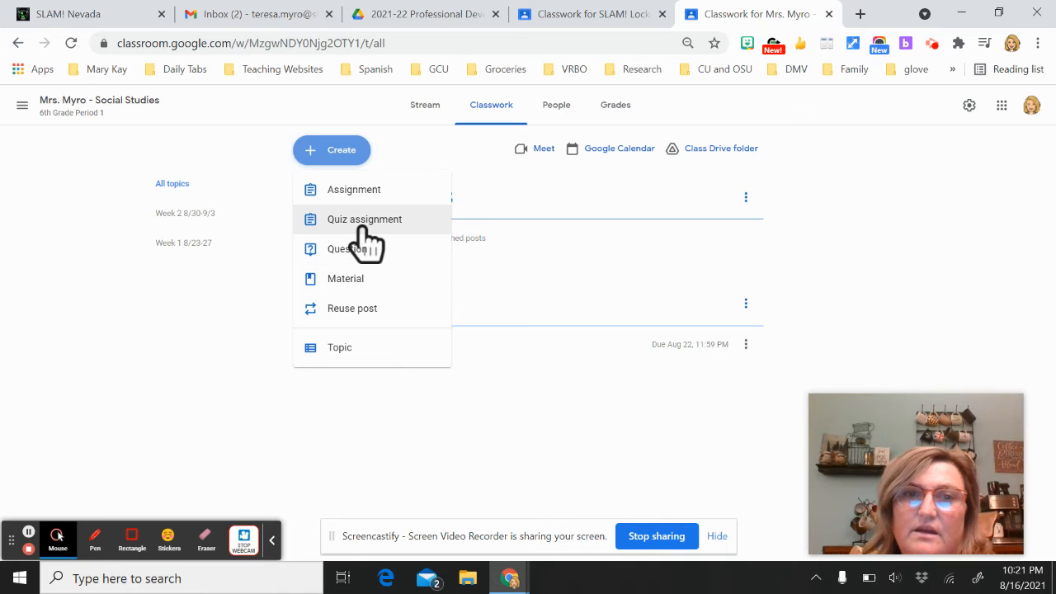
left_click(361, 226)
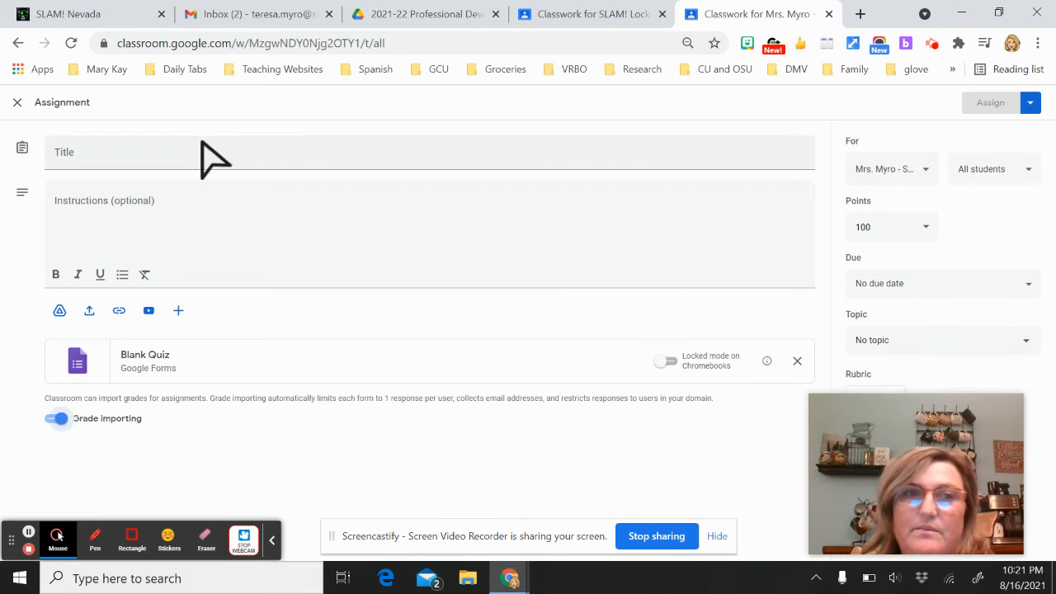
left_click(16, 103)
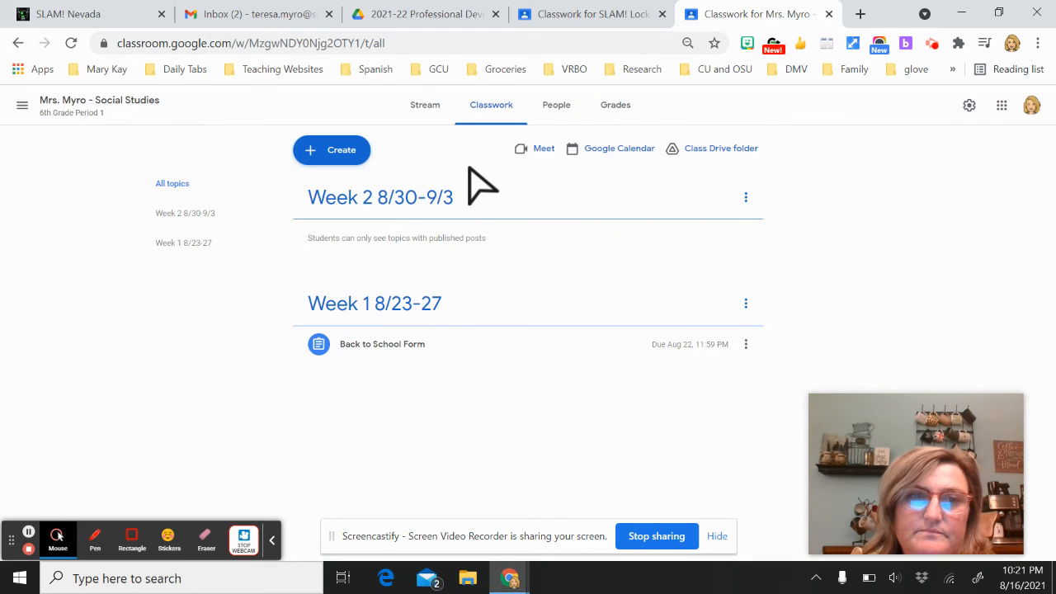
left_click(360, 156)
left_click(356, 252)
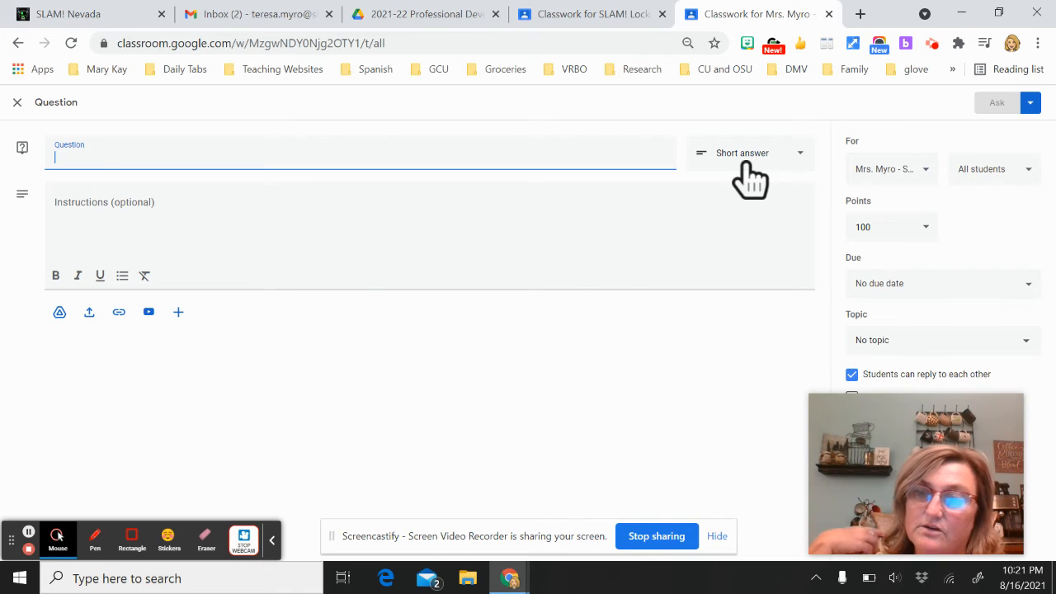
left_click(16, 102)
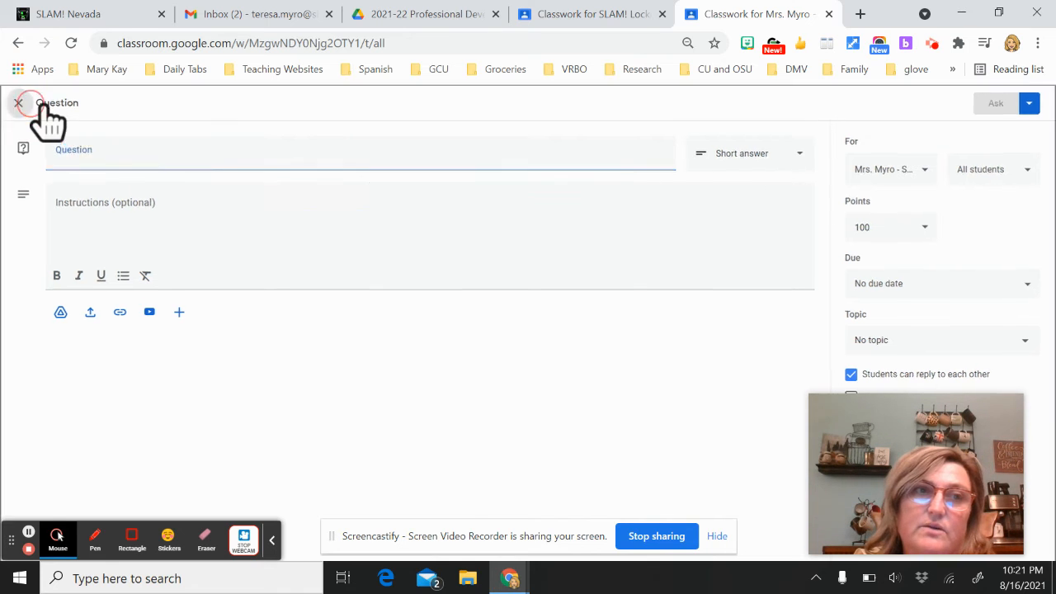
left_click(322, 155)
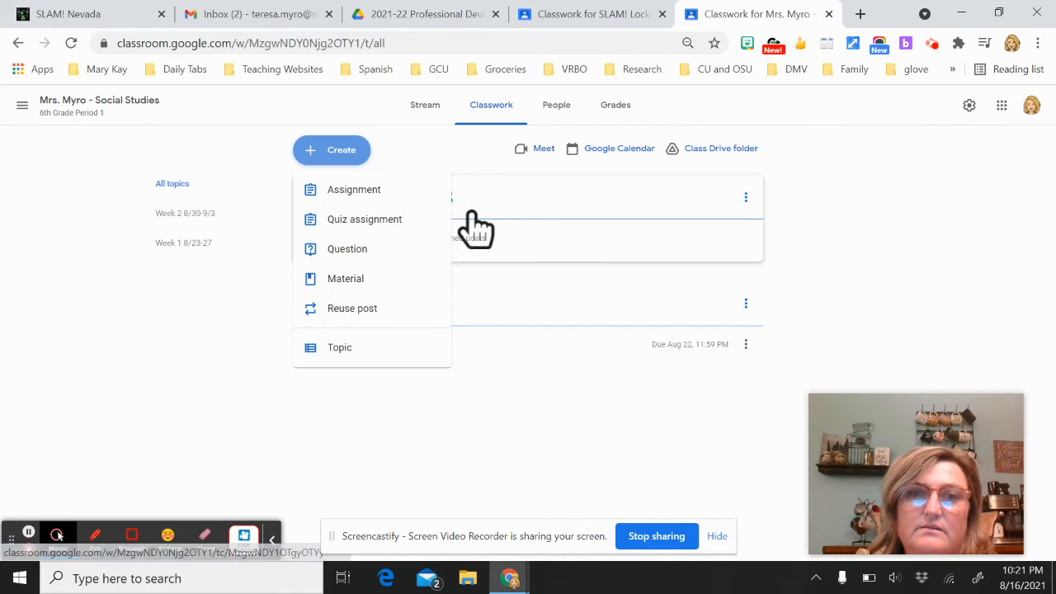
left_click(361, 312)
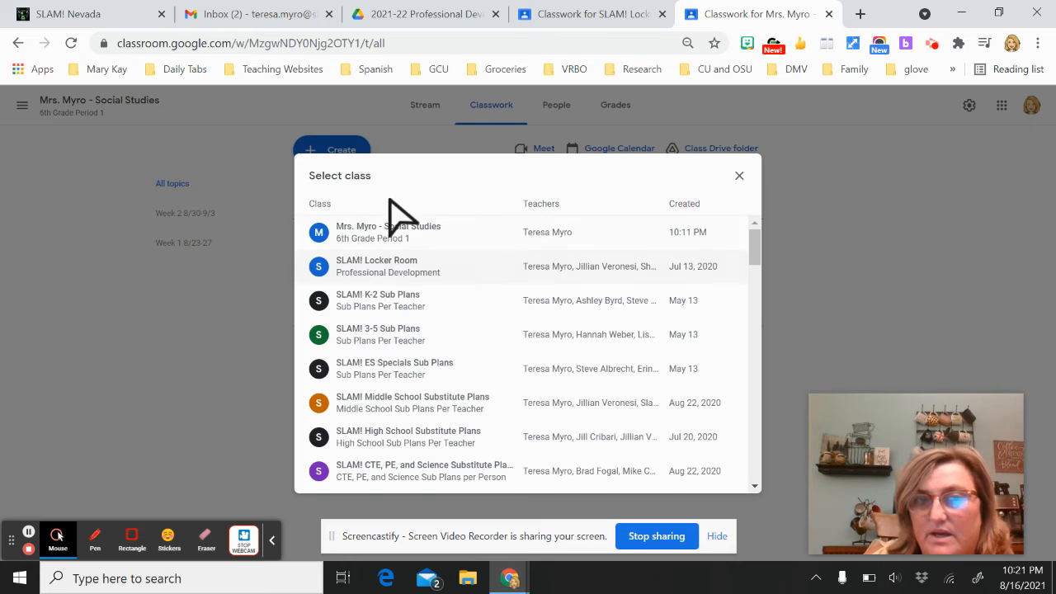
Choose SLAM! K-2 Sub Plans, select Steps to Report an Absence, and reuse it
left_click(384, 307)
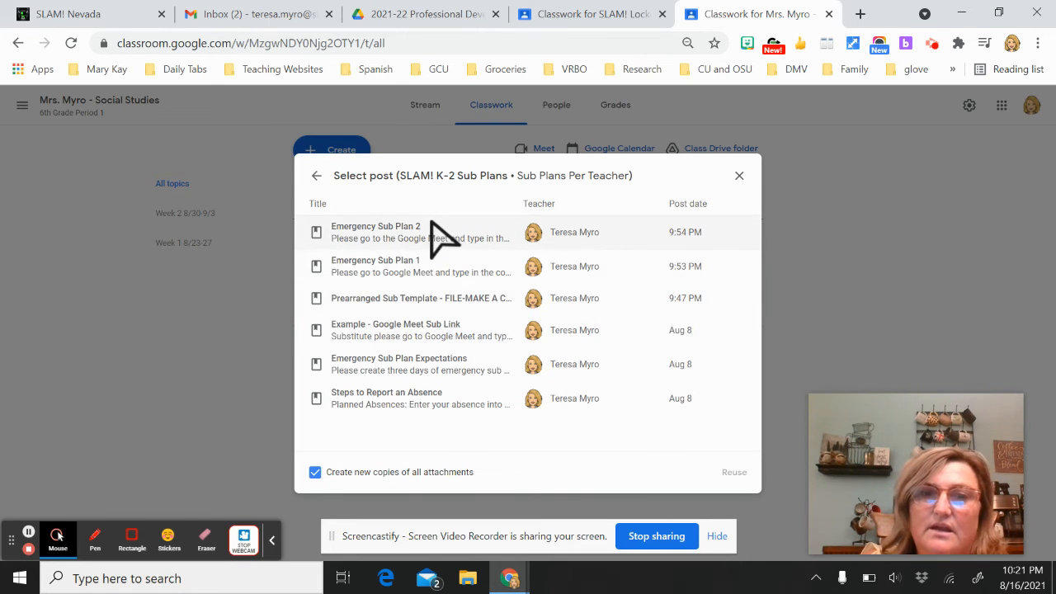
left_click(401, 406)
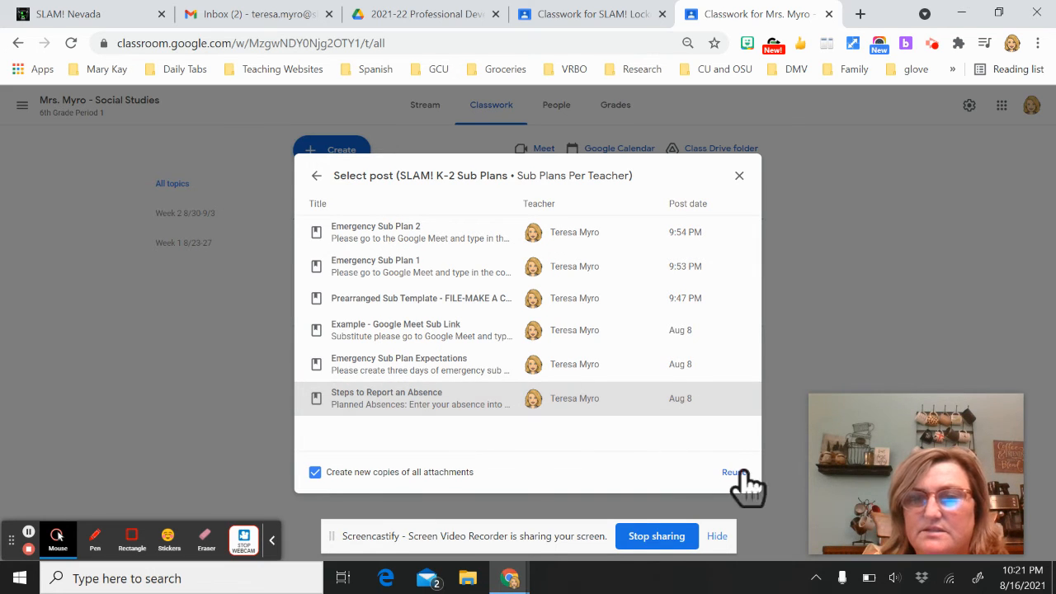
left_click(398, 404)
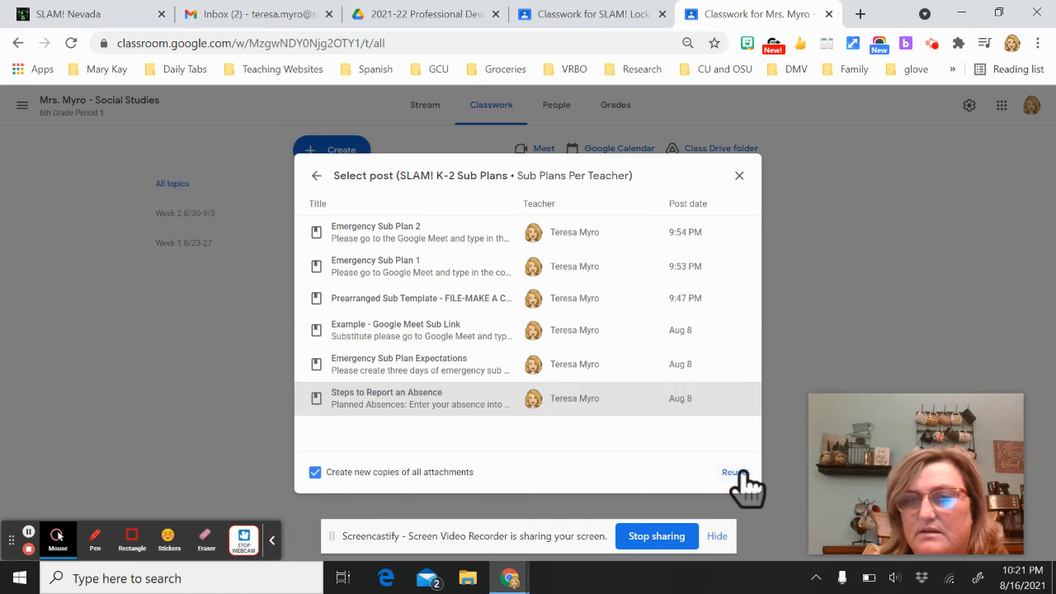
left_click(734, 472)
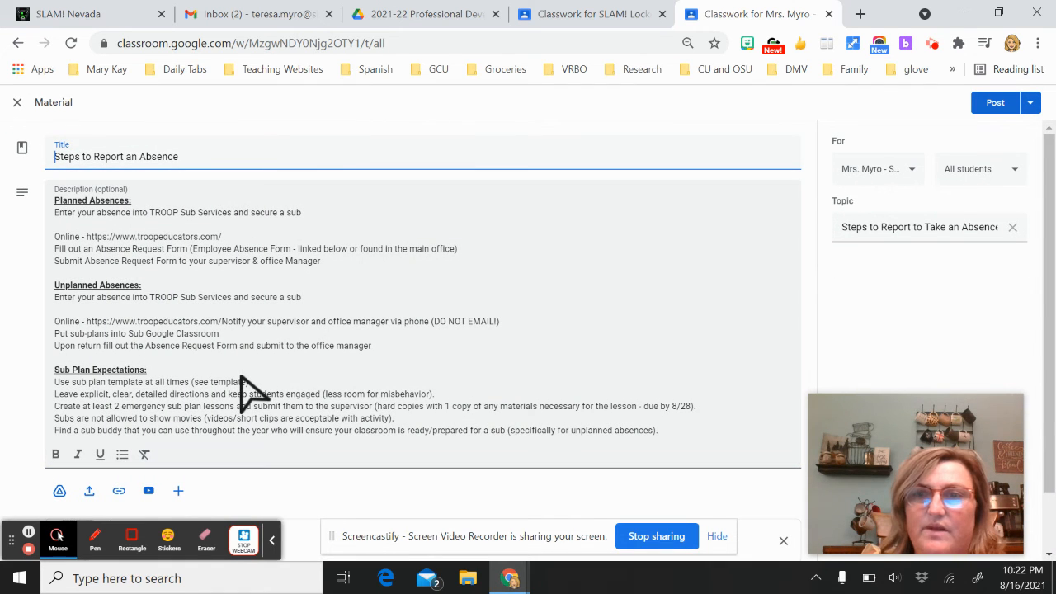
Replace the material's old topic with Week 1 8/23-27 and post it
left_click(1011, 231)
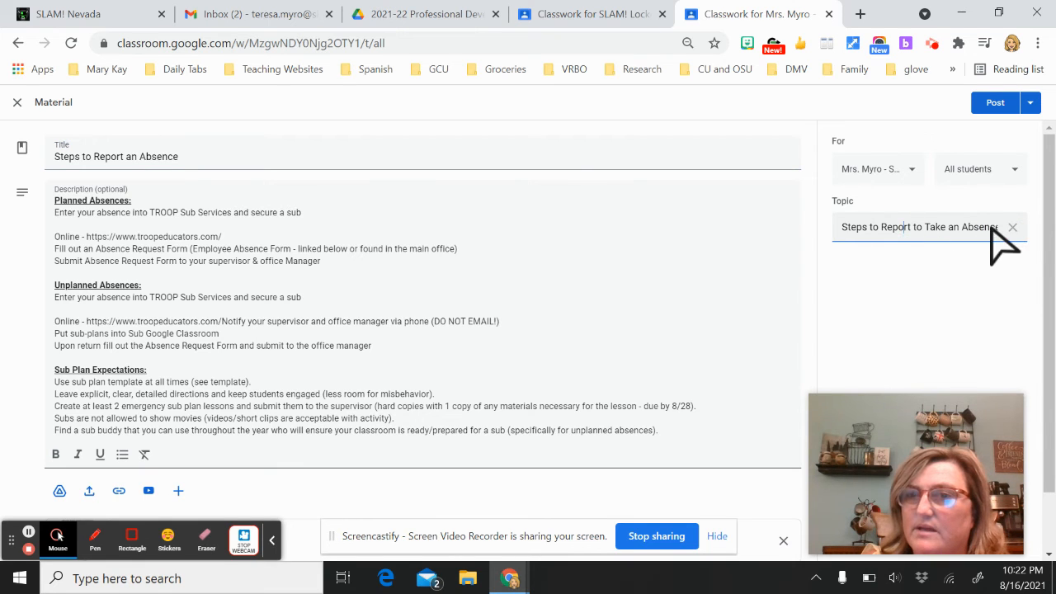
left_click(1012, 232)
left_click(911, 225)
triple_click(911, 227)
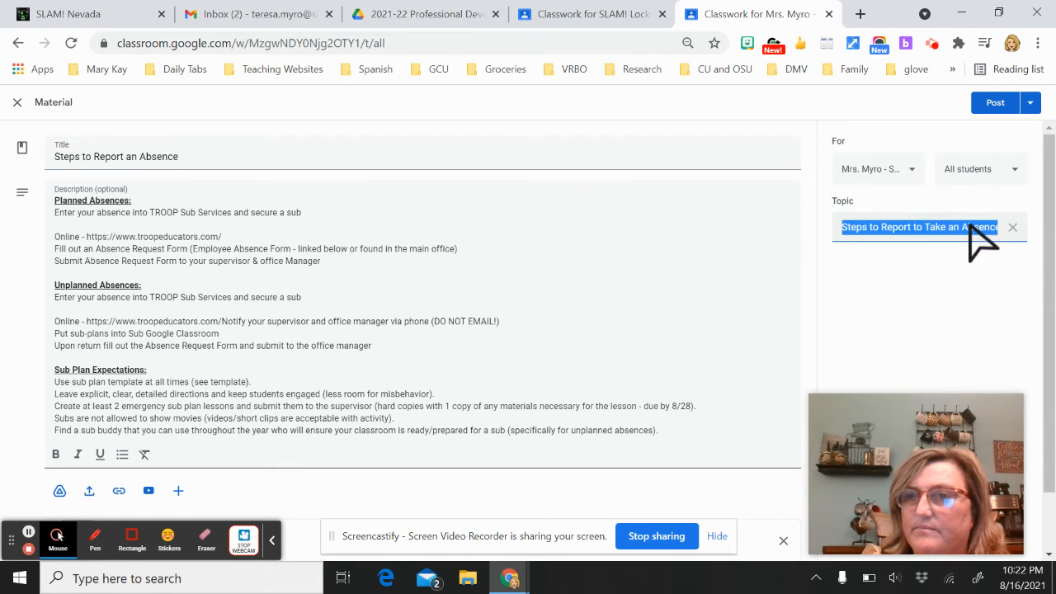
left_click(1013, 229)
left_click(906, 231)
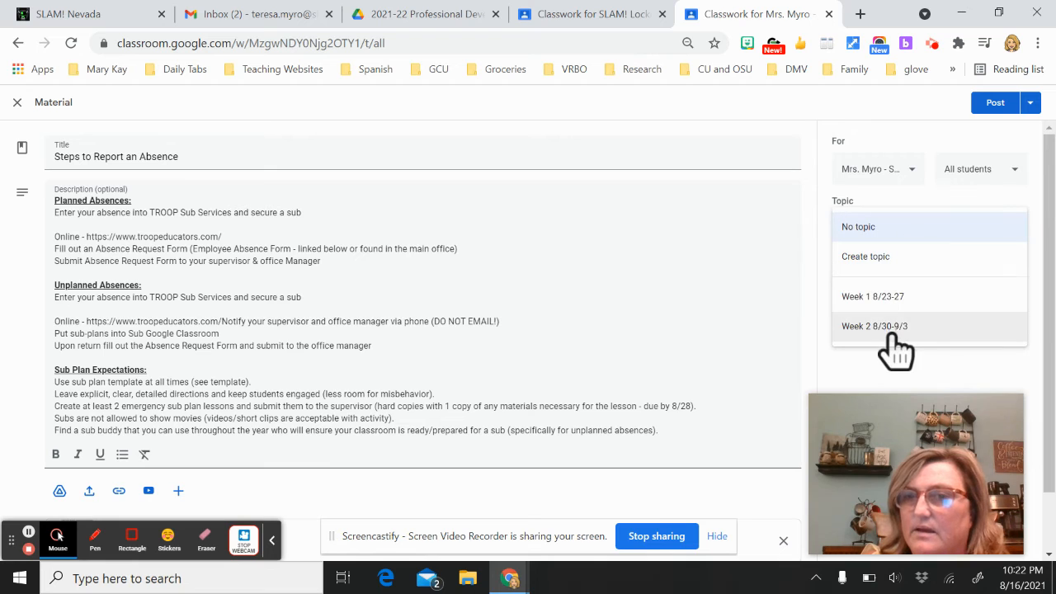
left_click(896, 325)
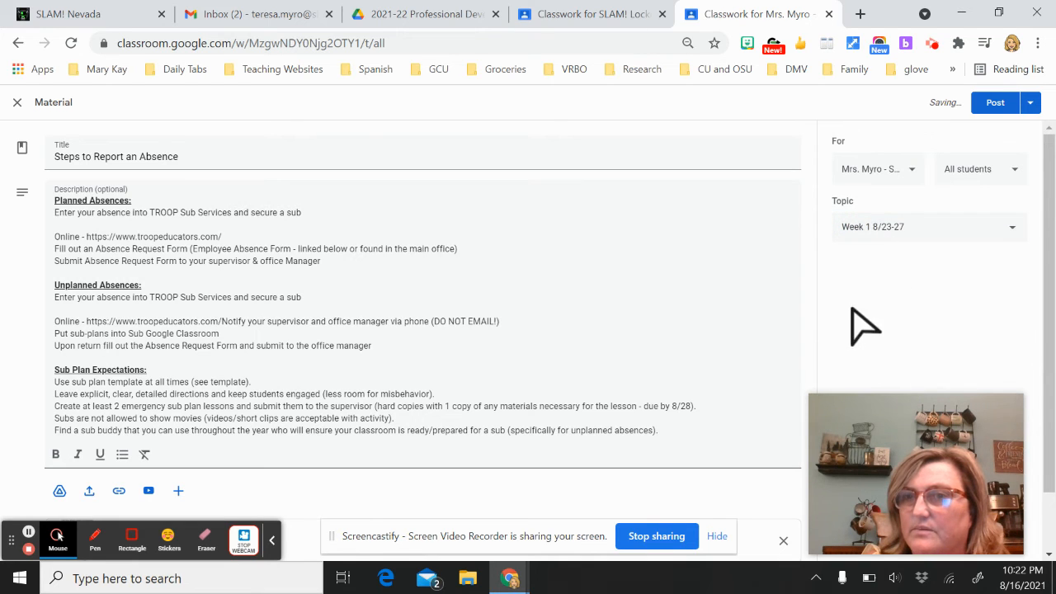
left_click(1015, 107)
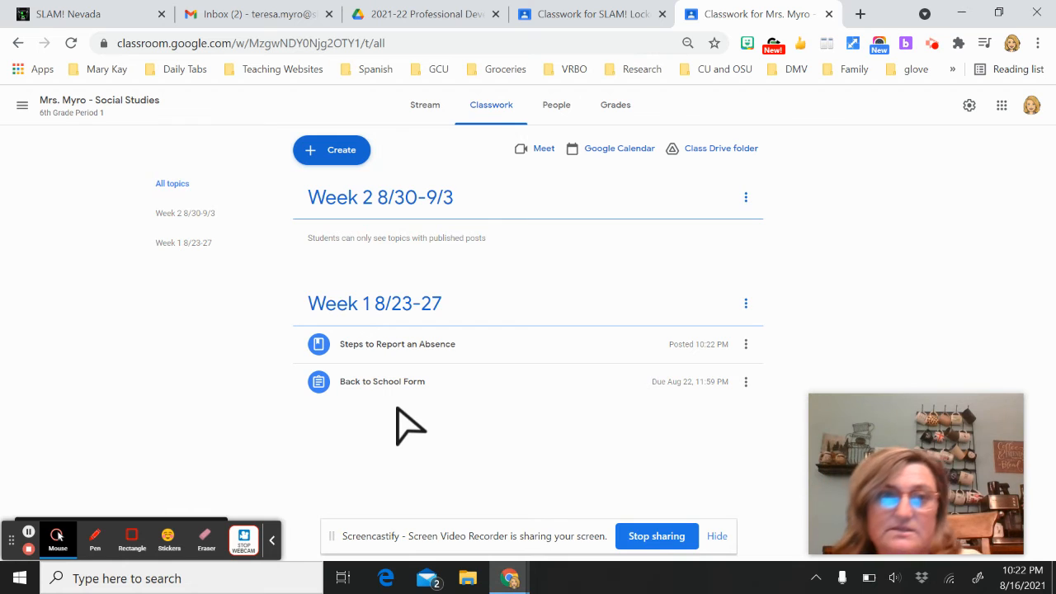
Look at the Create menu and Add topic without creating anything, then go to People
left_click(339, 154)
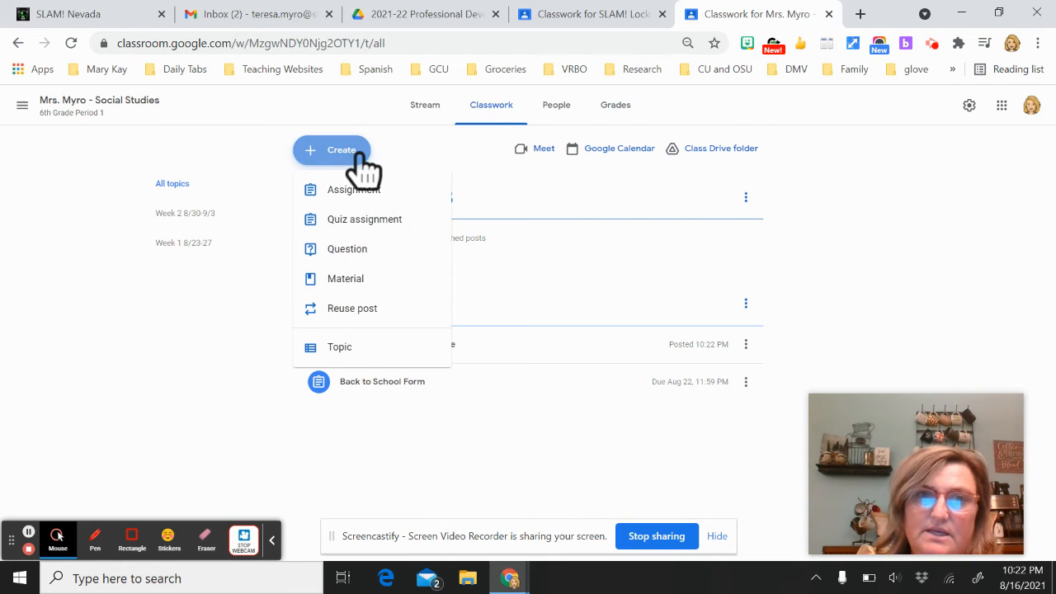
left_click(384, 460)
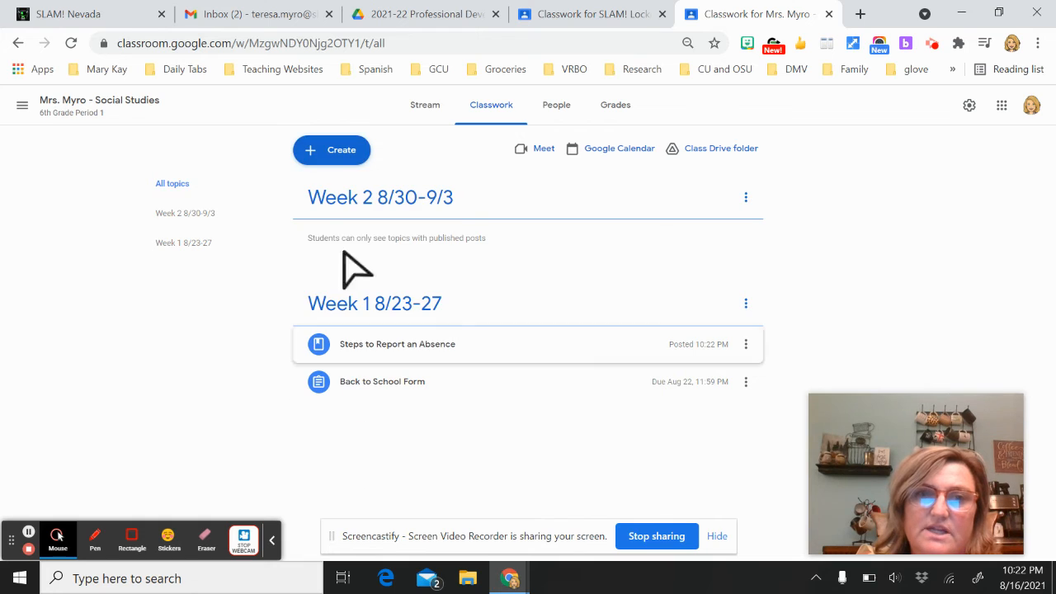
left_click(340, 153)
left_click(364, 353)
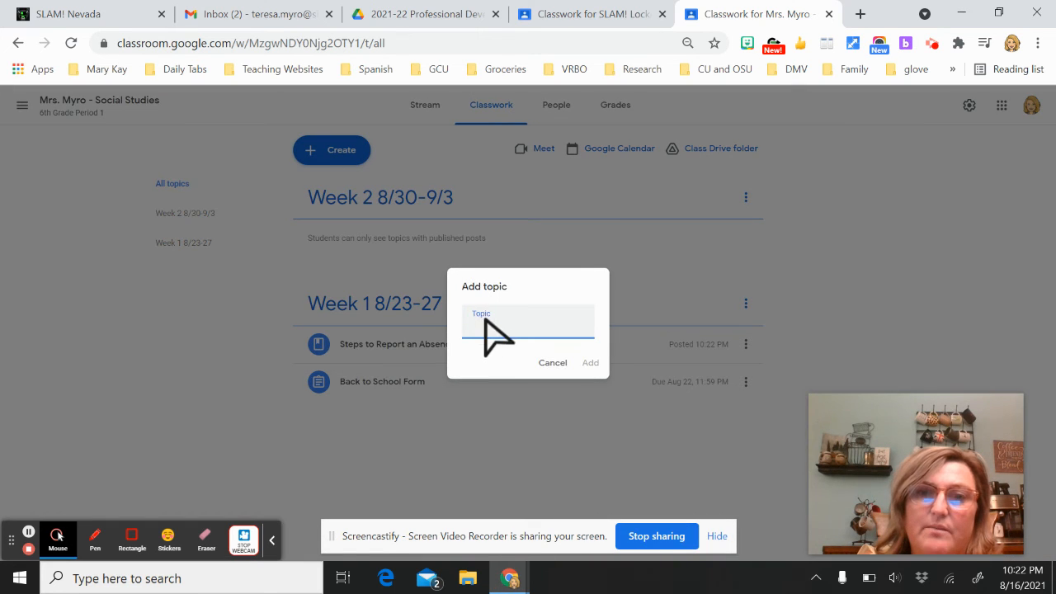
left_click(551, 364)
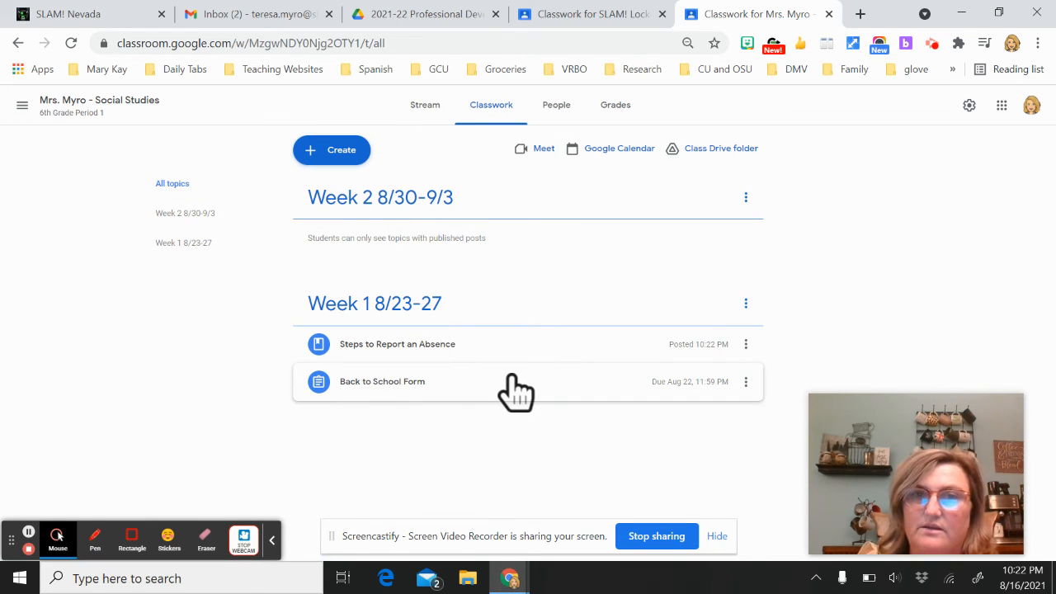
left_click(558, 107)
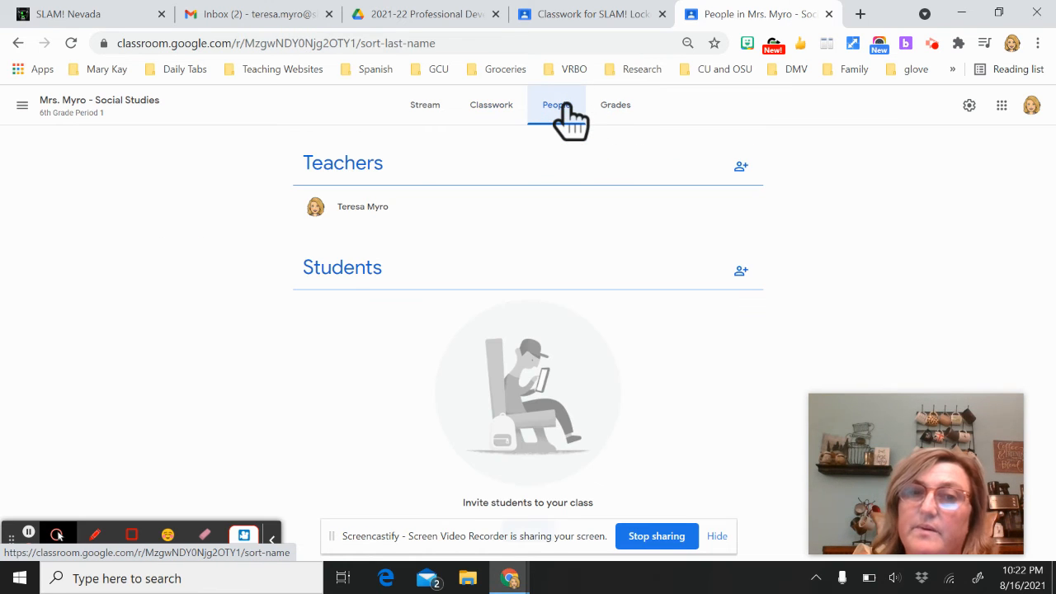
left_click(744, 168)
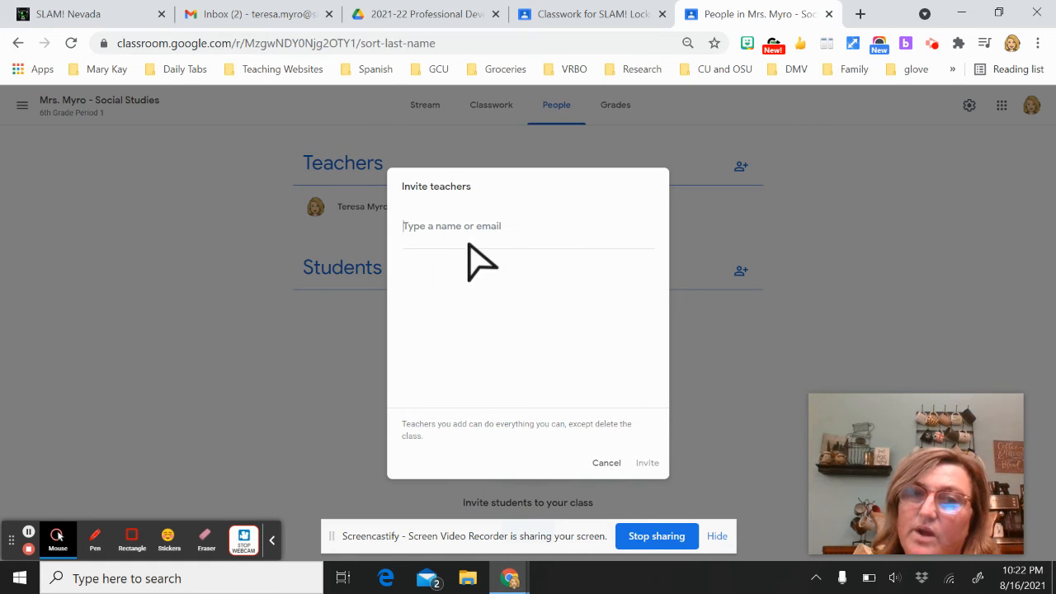
left_click(606, 464)
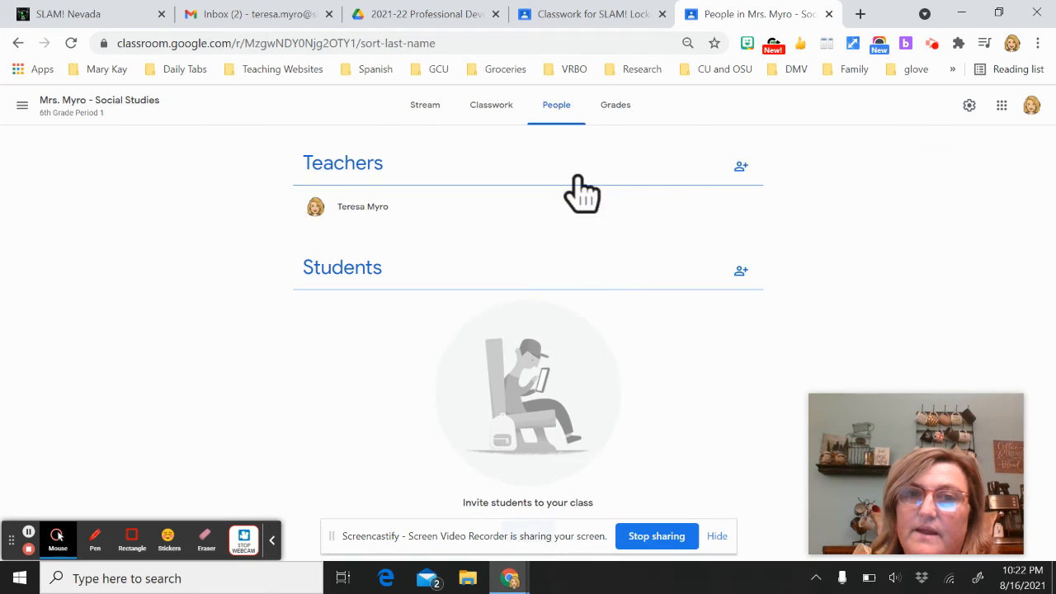
left_click(742, 169)
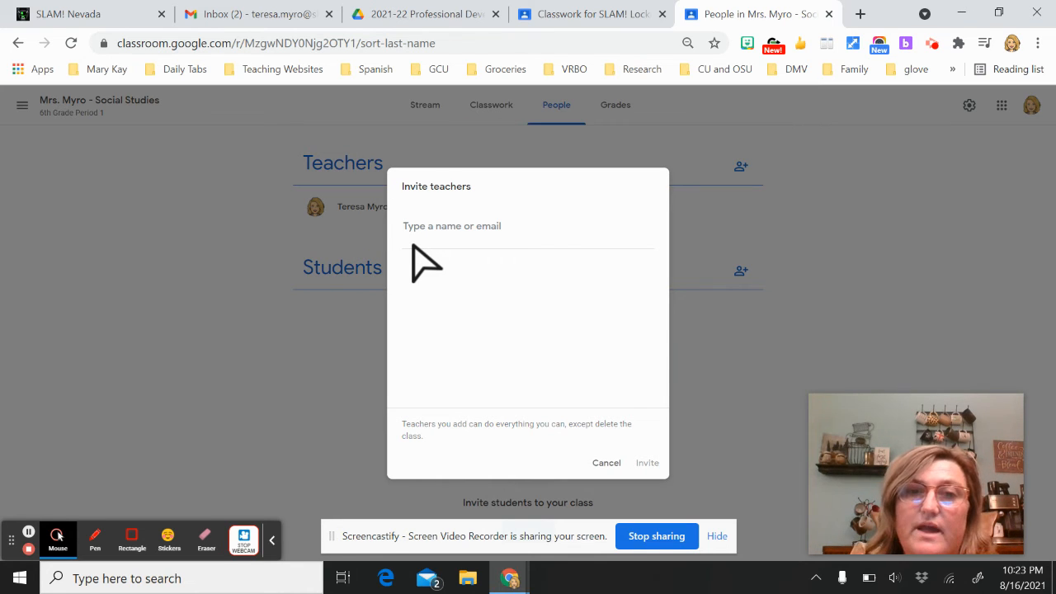
left_click(609, 466)
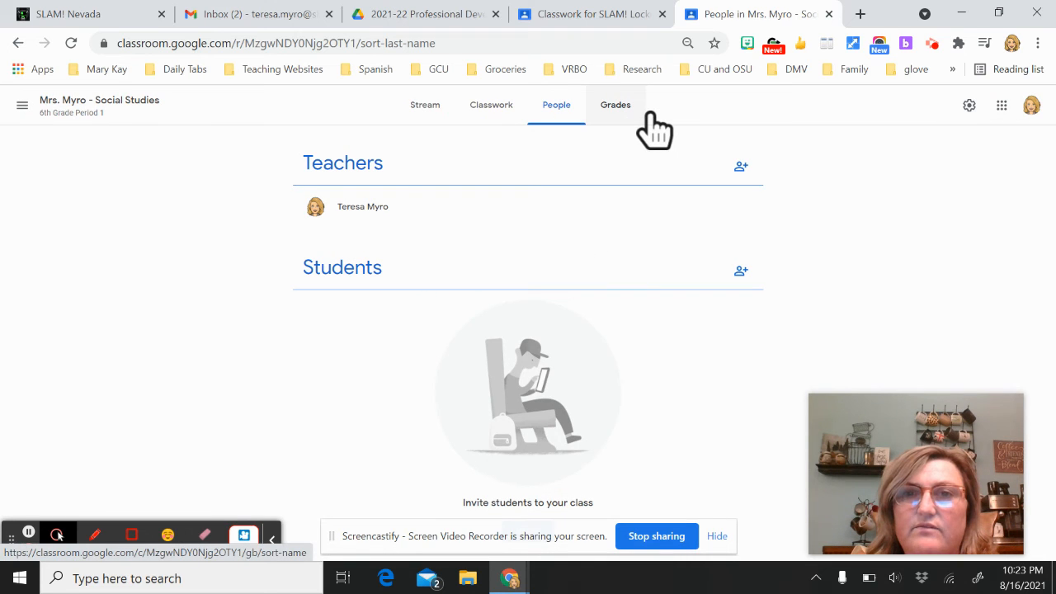
Check Grades, Stream and the absence material, then open the class calendar from Classwork
left_click(616, 110)
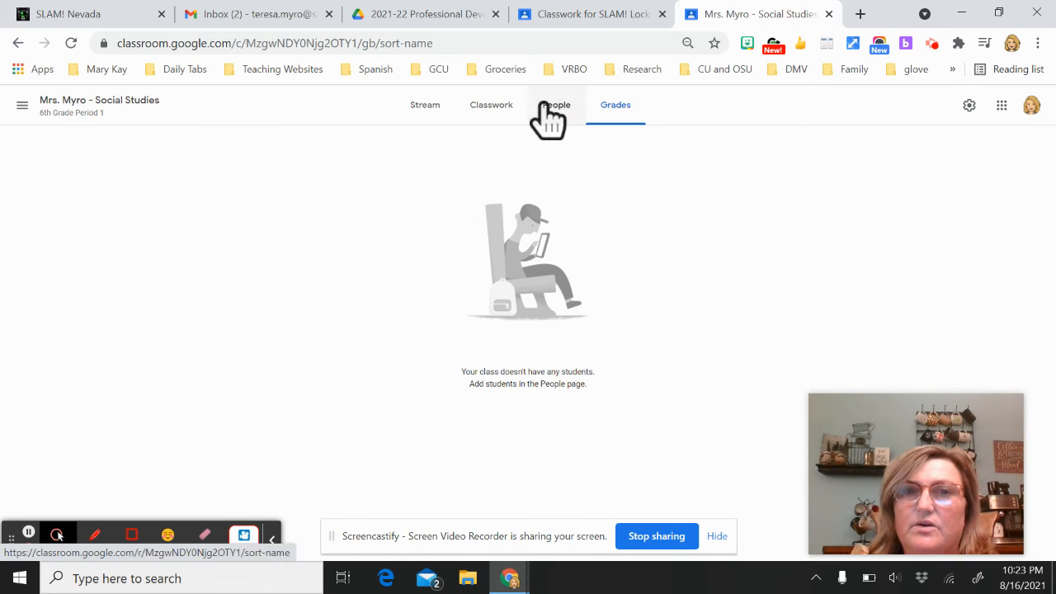
left_click(415, 108)
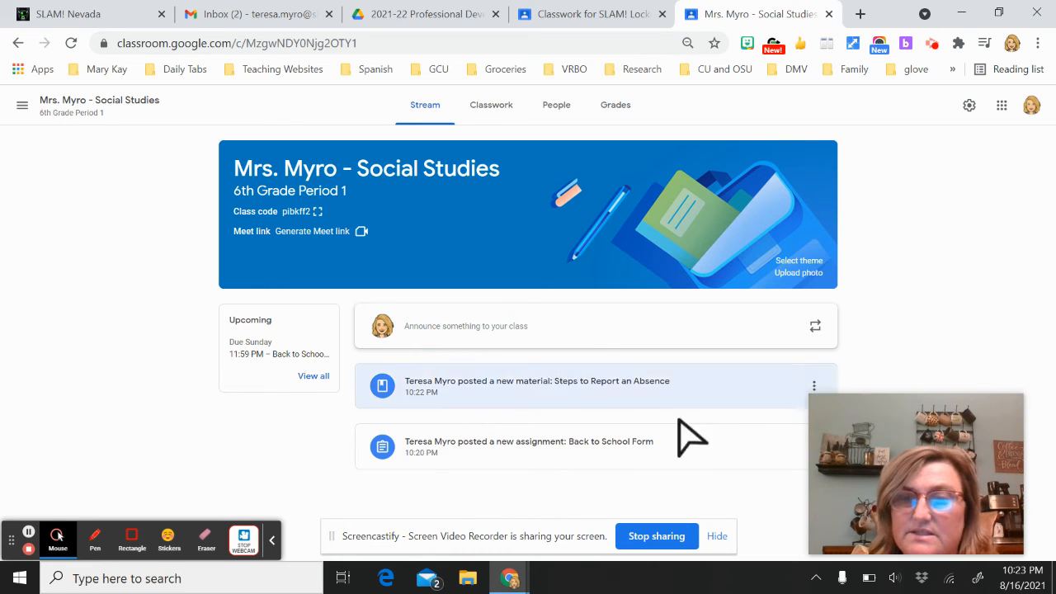
left_click(807, 398)
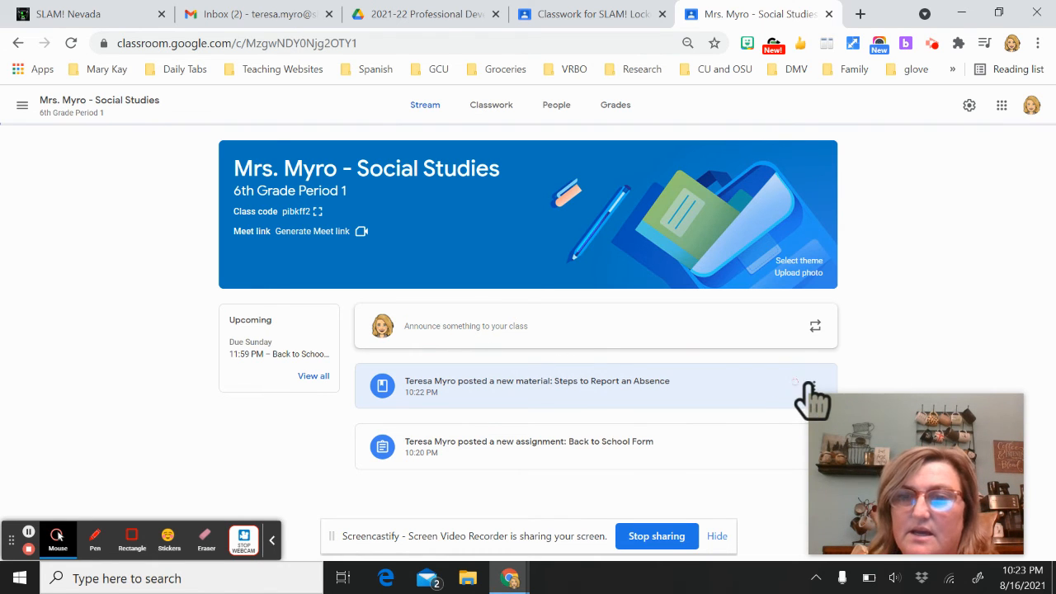
left_click(18, 43)
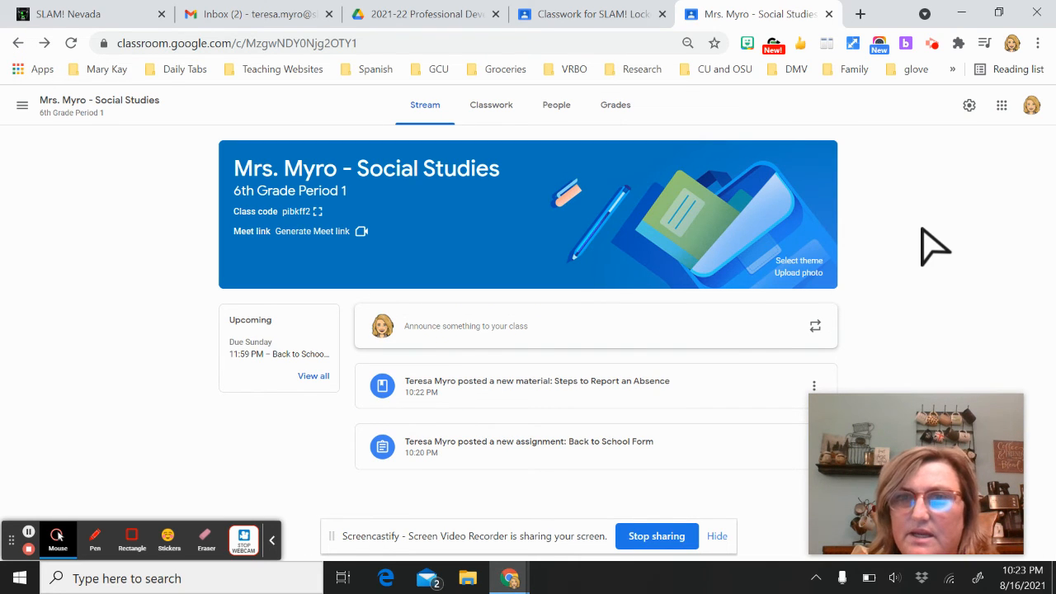
left_click(498, 111)
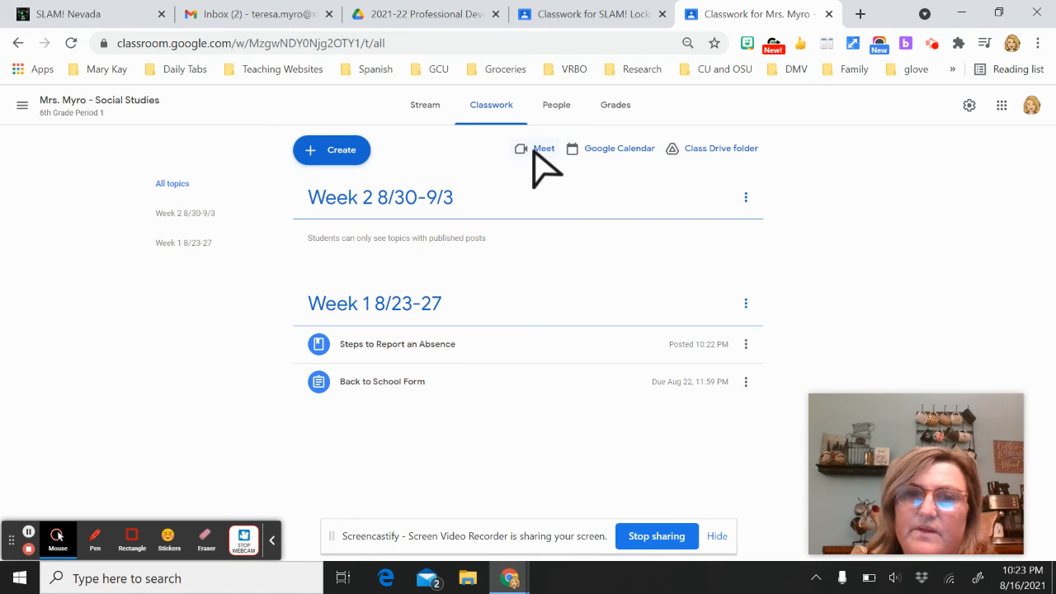
left_click(619, 152)
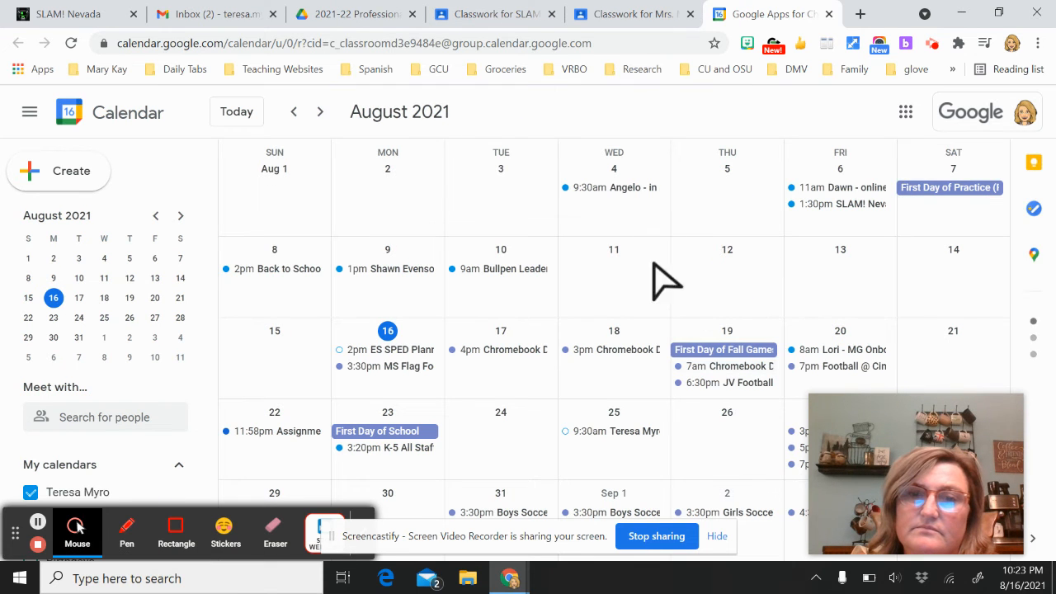
scroll(569, 413, "down", 1)
scroll(566, 423, "down", 1)
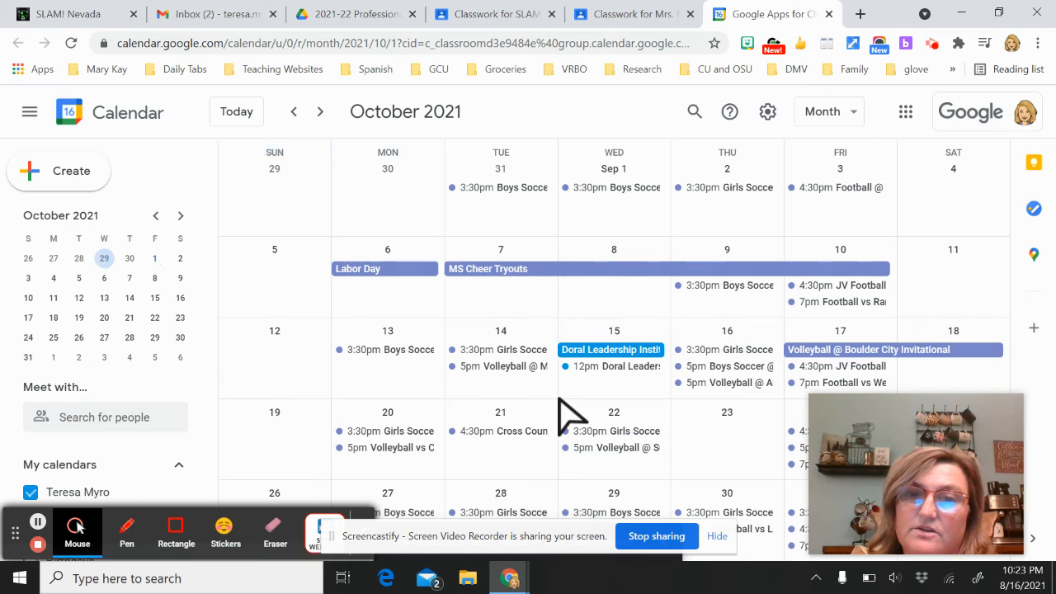
scroll(559, 401, "up", 2)
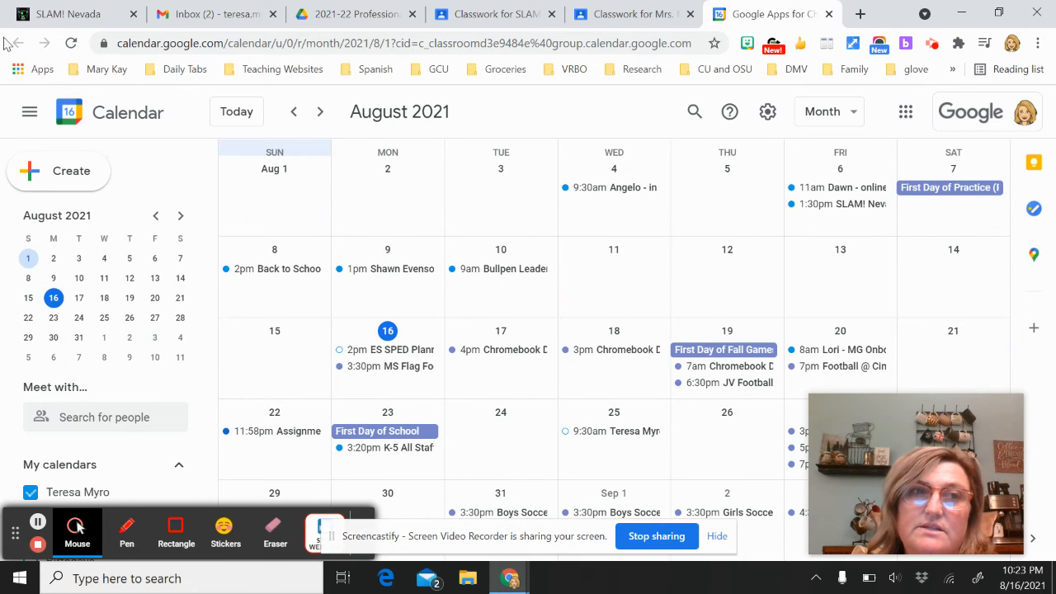
left_click(828, 14)
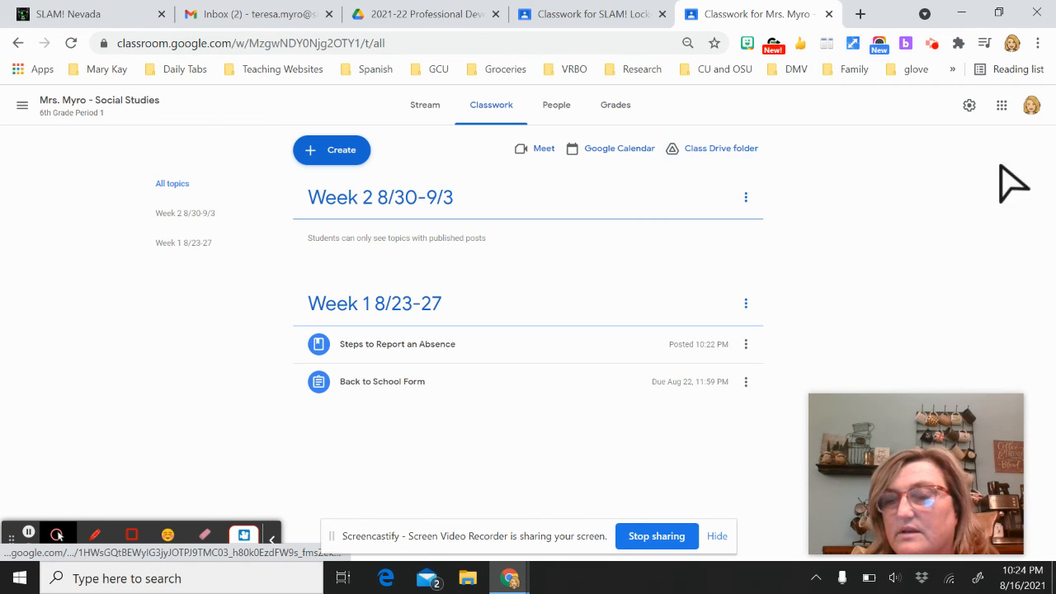
Look through the Social Studies class settings, close them without saving, and return to the Stream
left_click(969, 106)
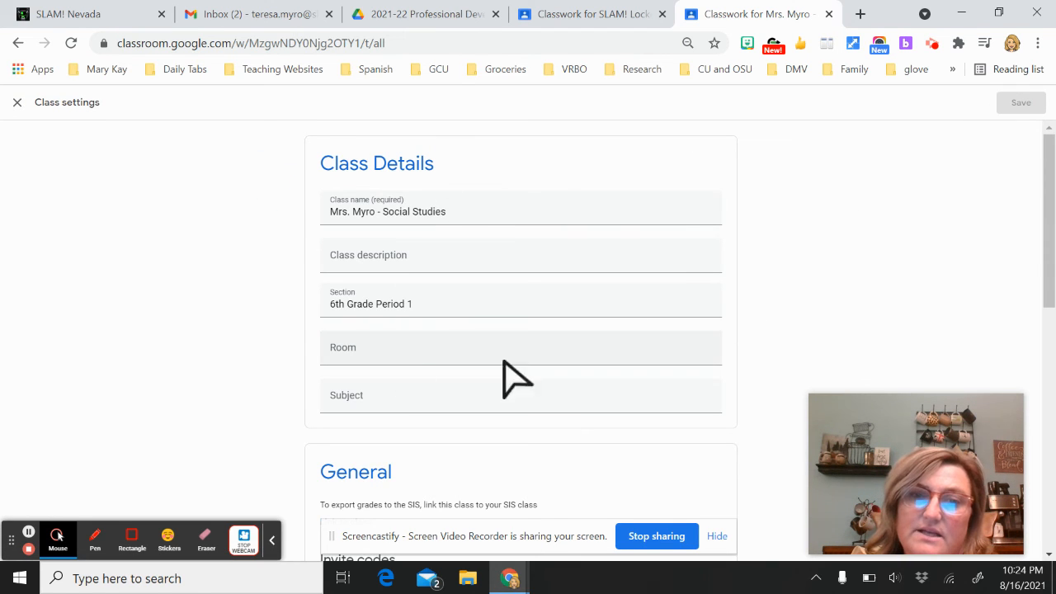
scroll(878, 291, "down", 4)
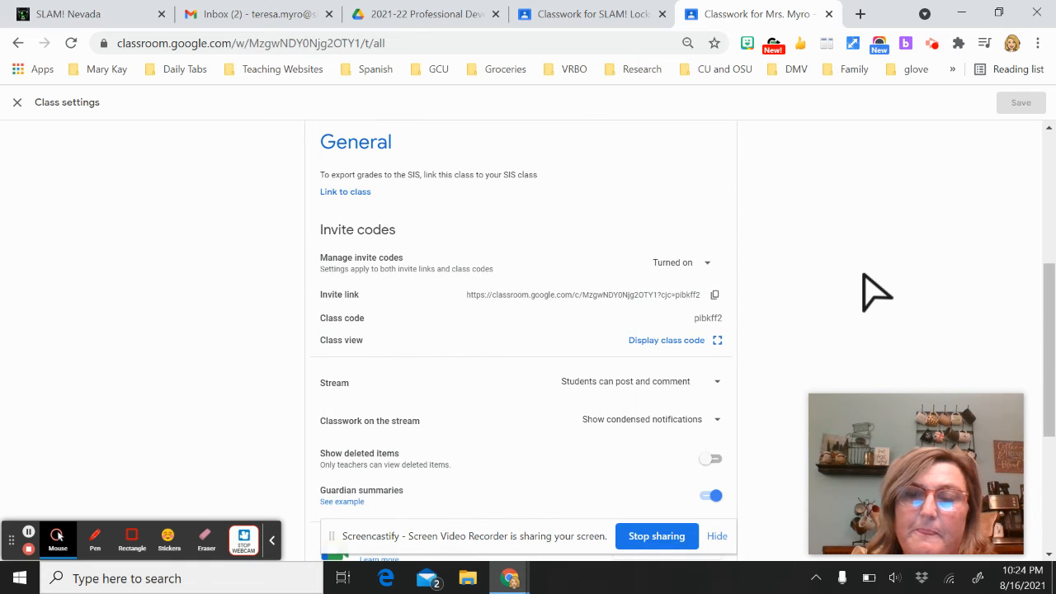
scroll(906, 228, "down", 1)
scroll(906, 228, "up", 1)
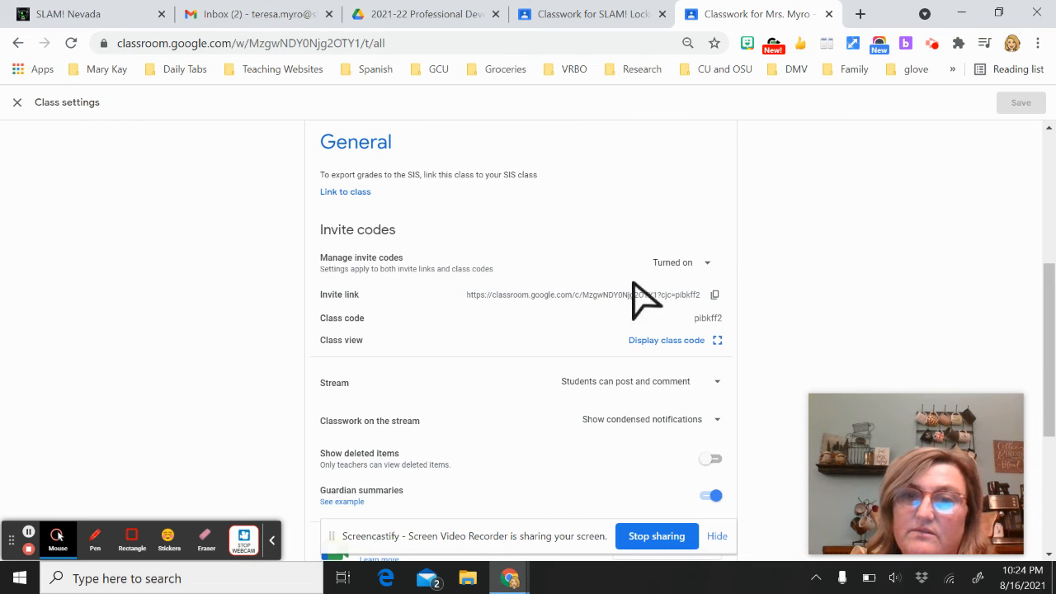
scroll(850, 297, "down", 2)
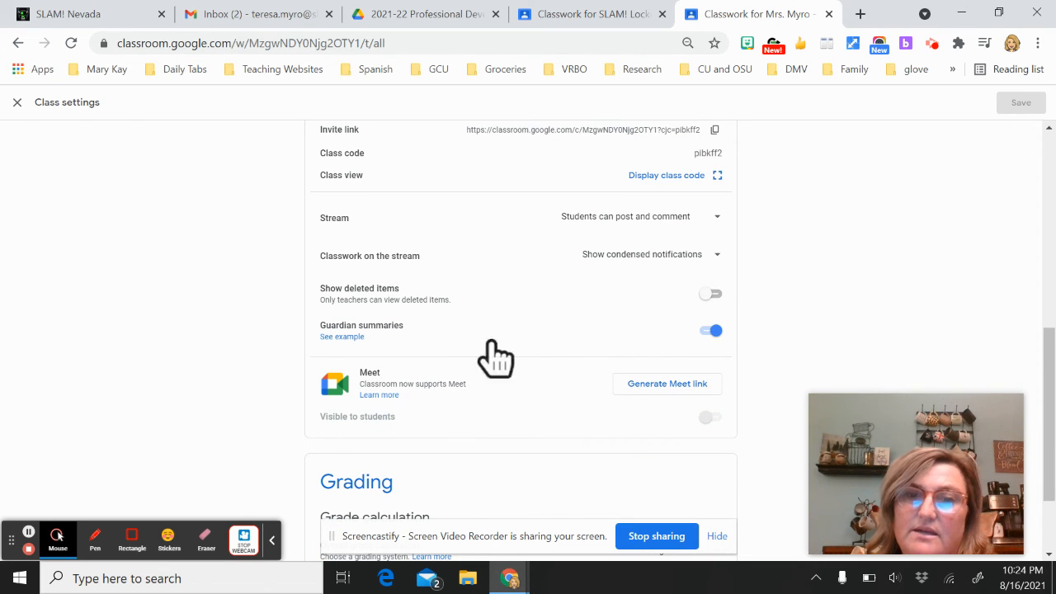
scroll(868, 323, "down", 1)
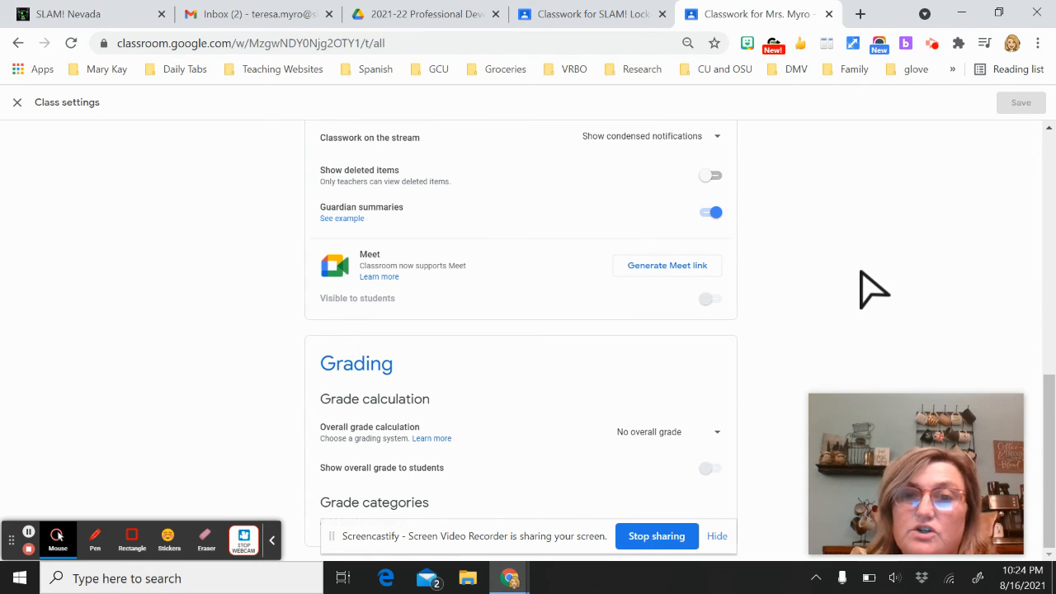
scroll(747, 235, "up", 6)
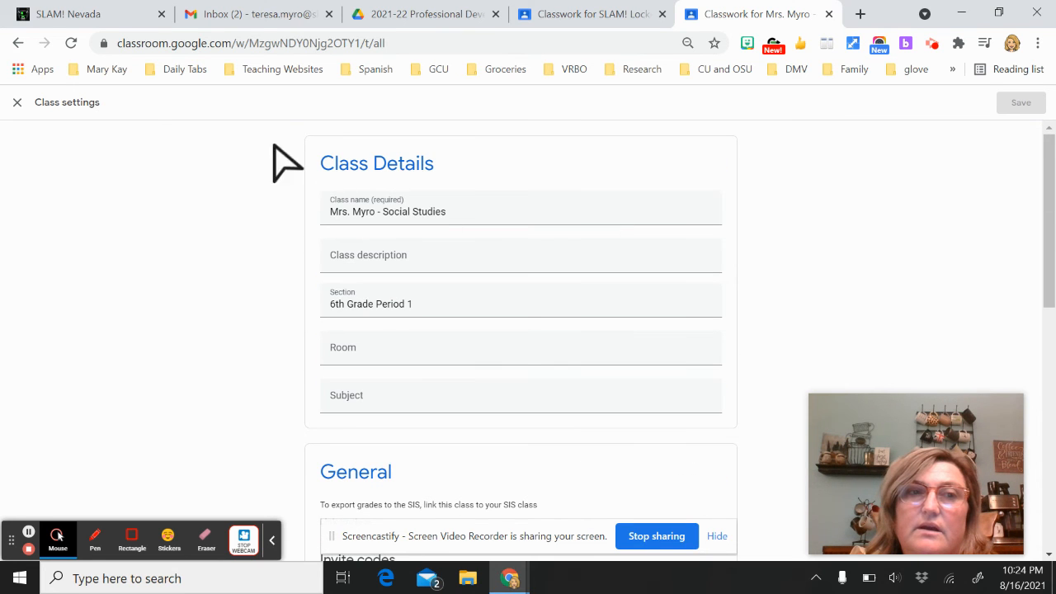
left_click(18, 102)
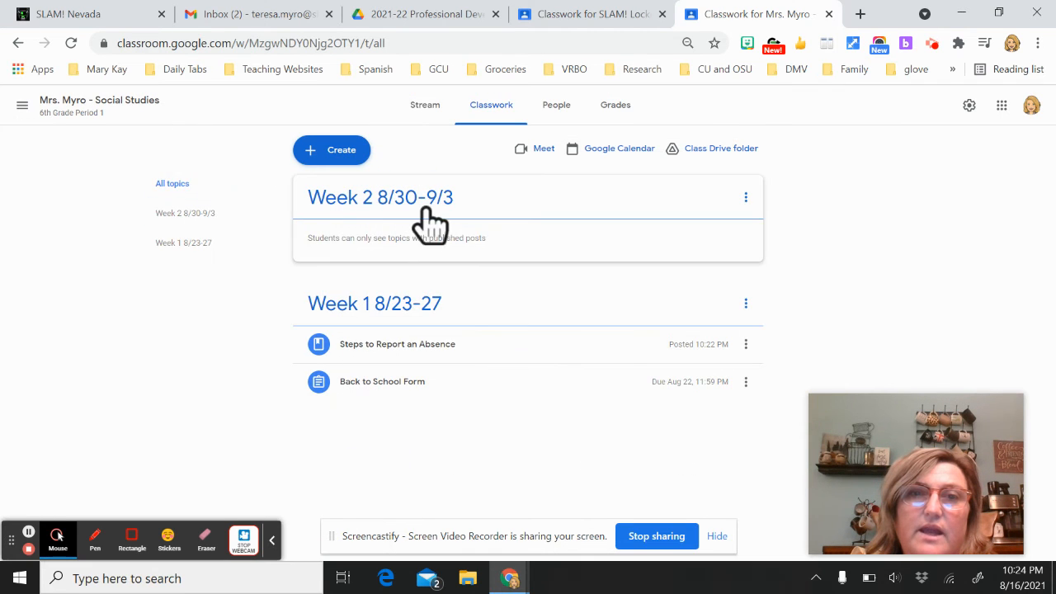
left_click(425, 112)
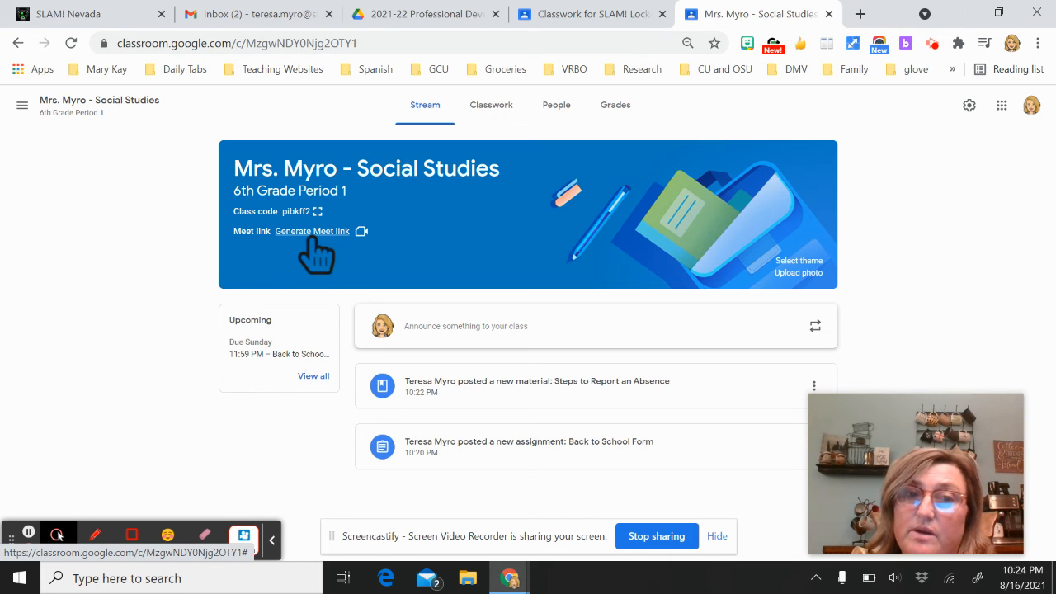
Generate a class Meet link, set it not visible to students, and save the class settings
left_click(971, 108)
scroll(575, 371, "down", 10)
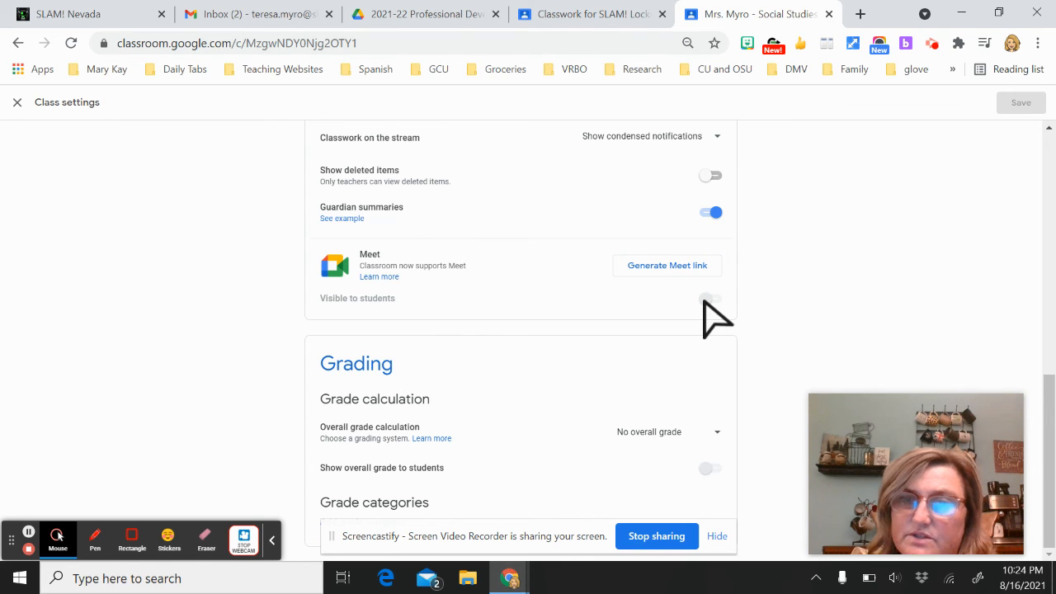
left_click(701, 266)
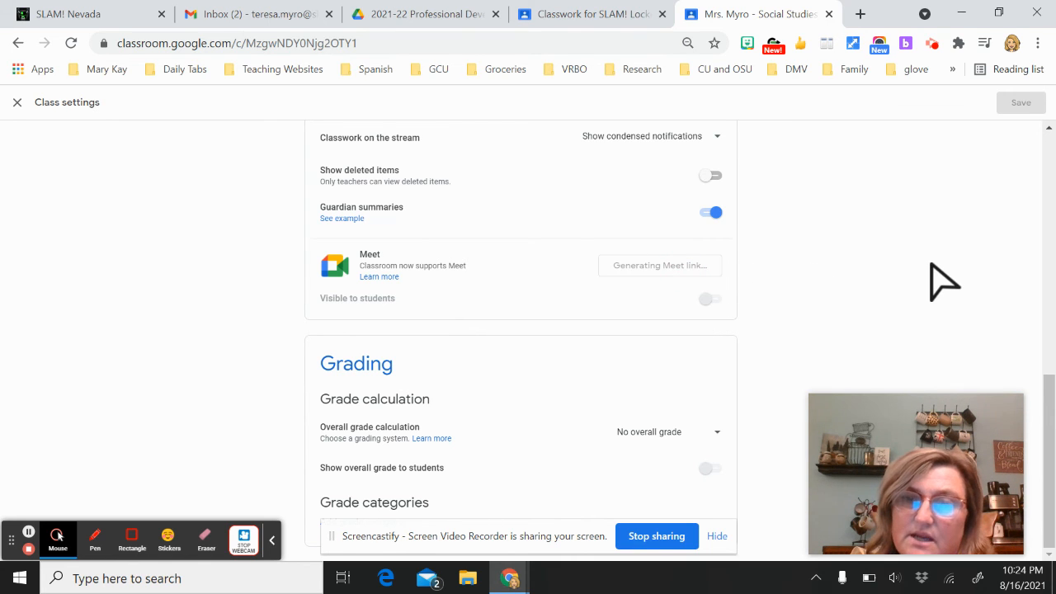
left_click(715, 299)
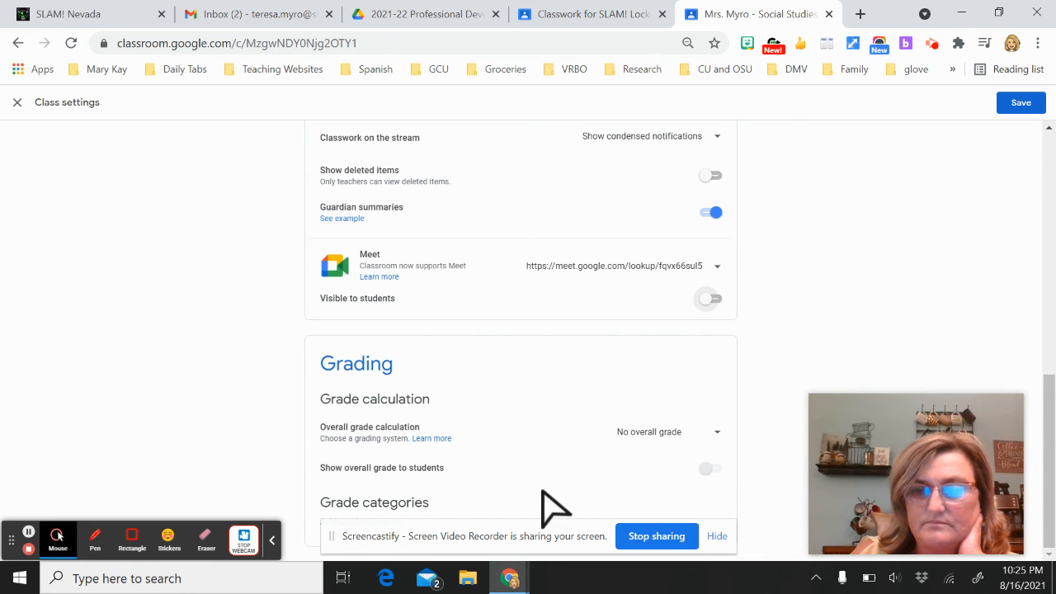
left_click_drag(1047, 403, 1044, 165)
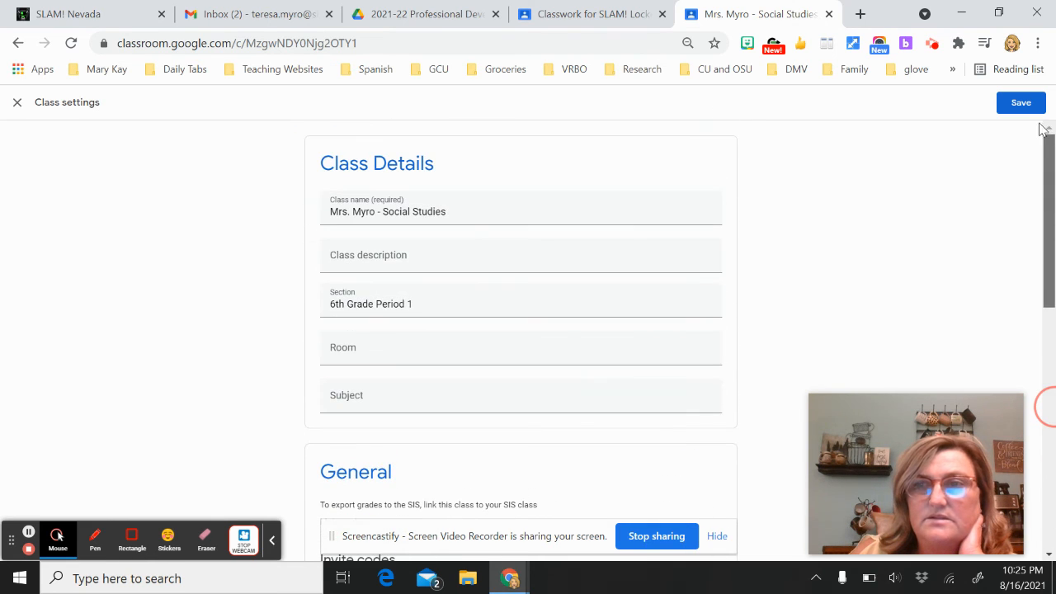
left_click(16, 103)
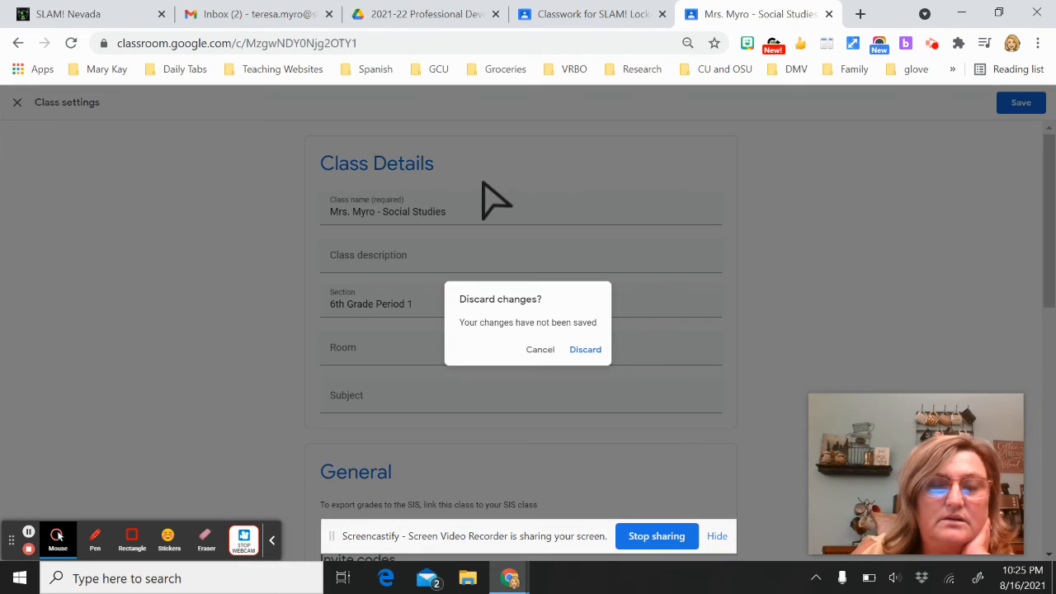
left_click(541, 349)
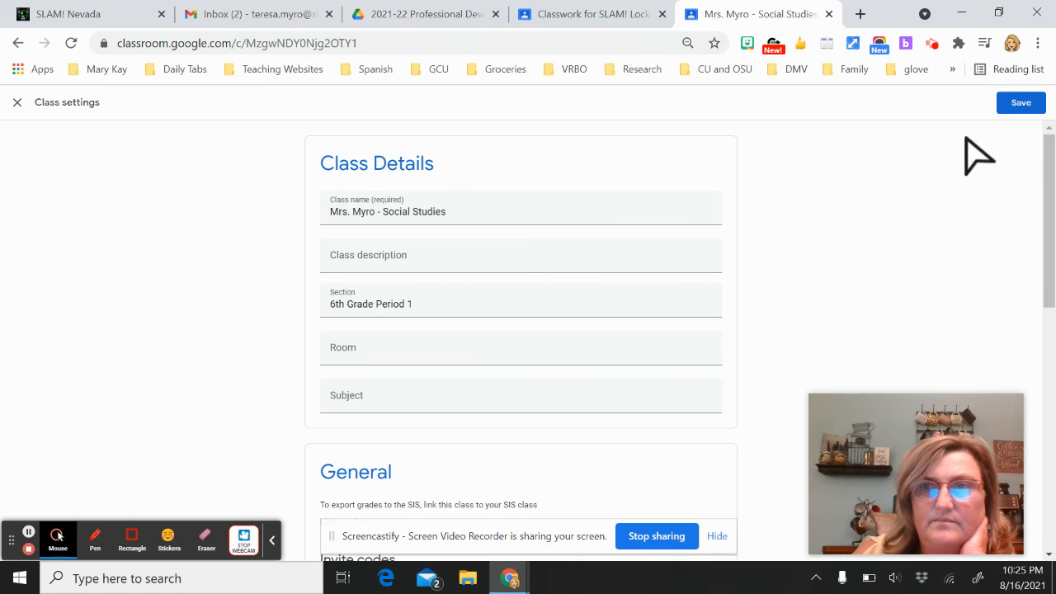
left_click(1020, 103)
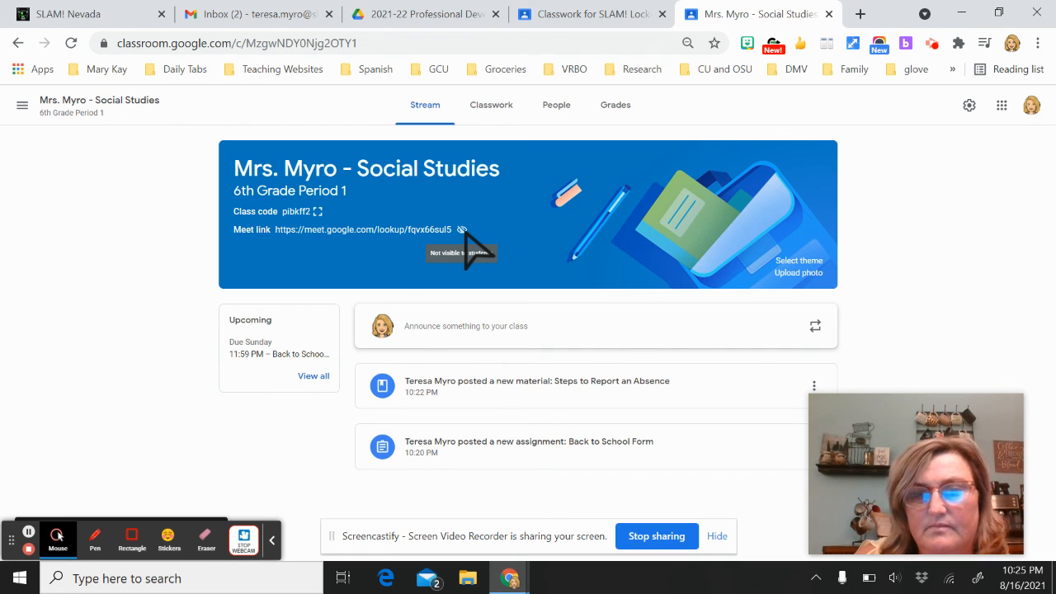
Apply the green football image from the Sports themes as the Social Studies class banner
left_click(788, 263)
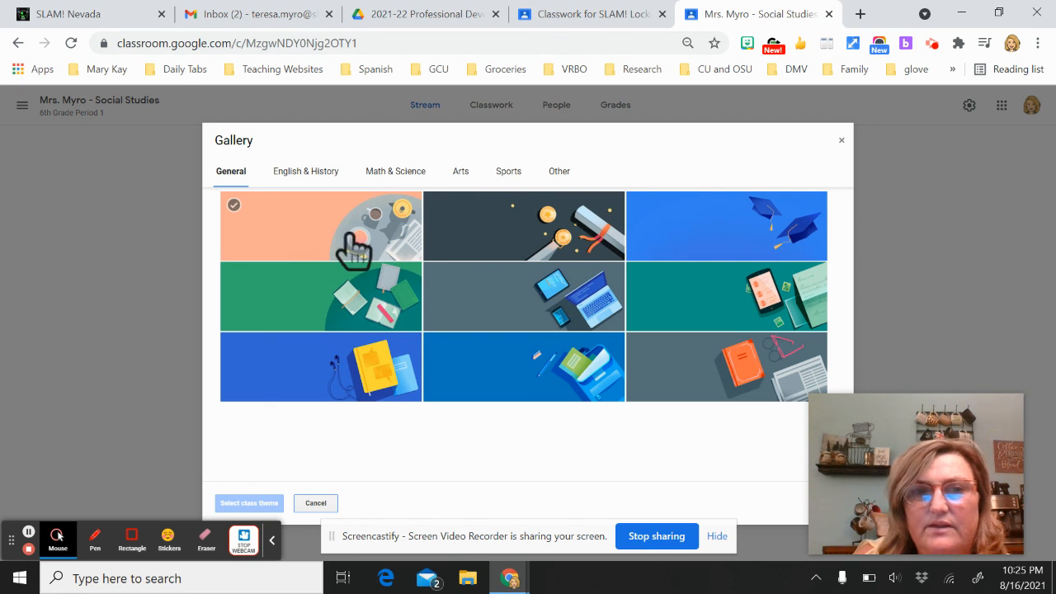
left_click(307, 171)
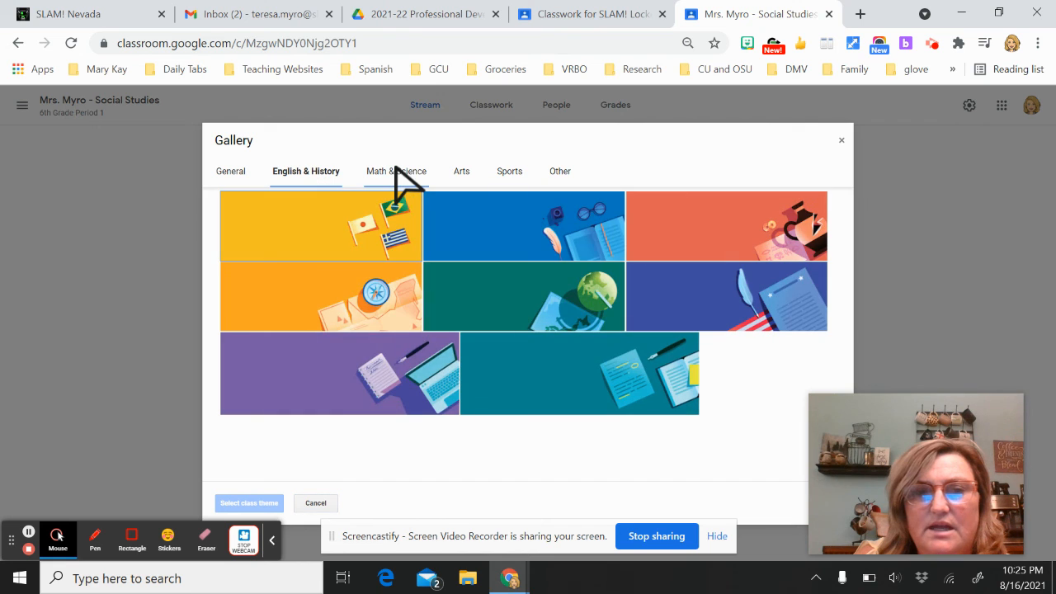
left_click(395, 170)
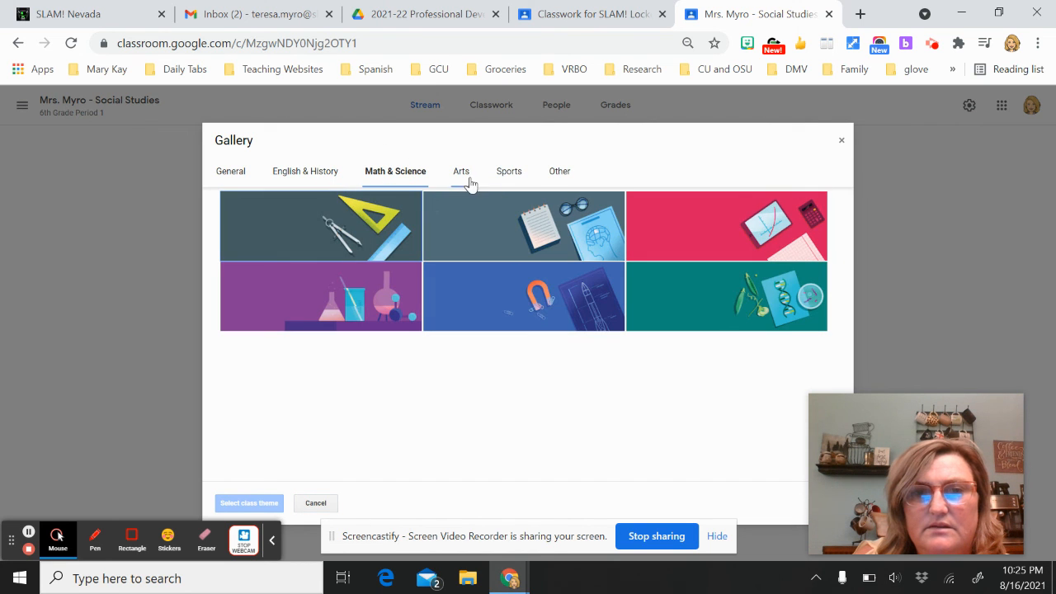
left_click(505, 173)
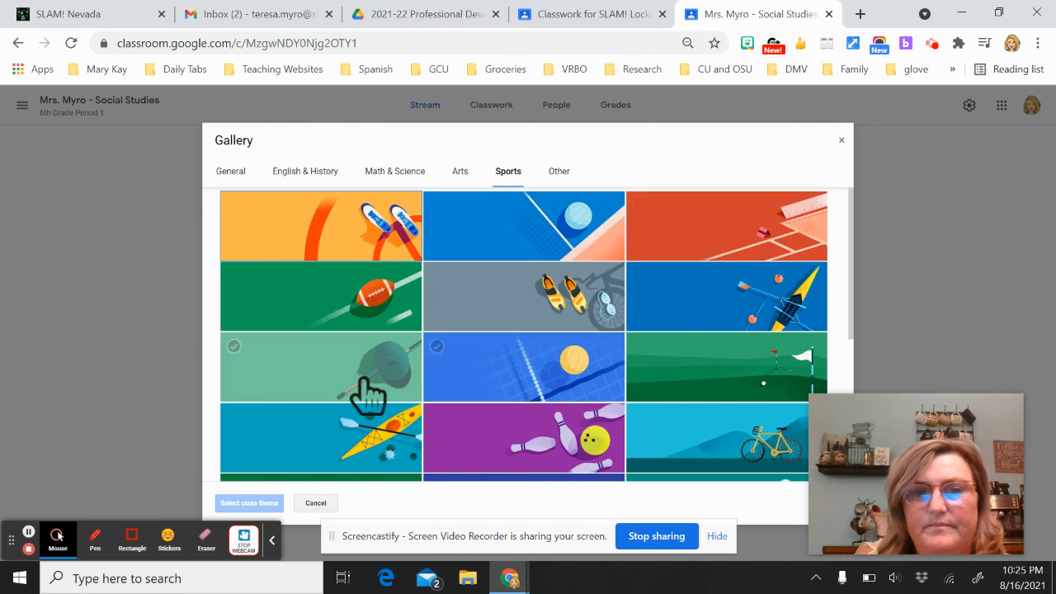
left_click(312, 312)
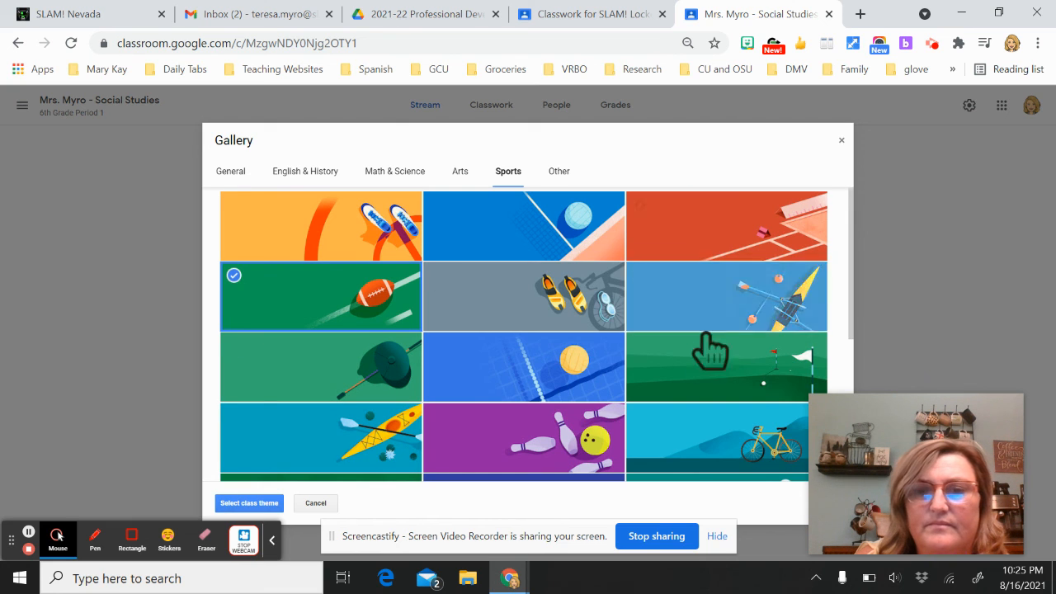
left_click_drag(923, 420, 946, 276)
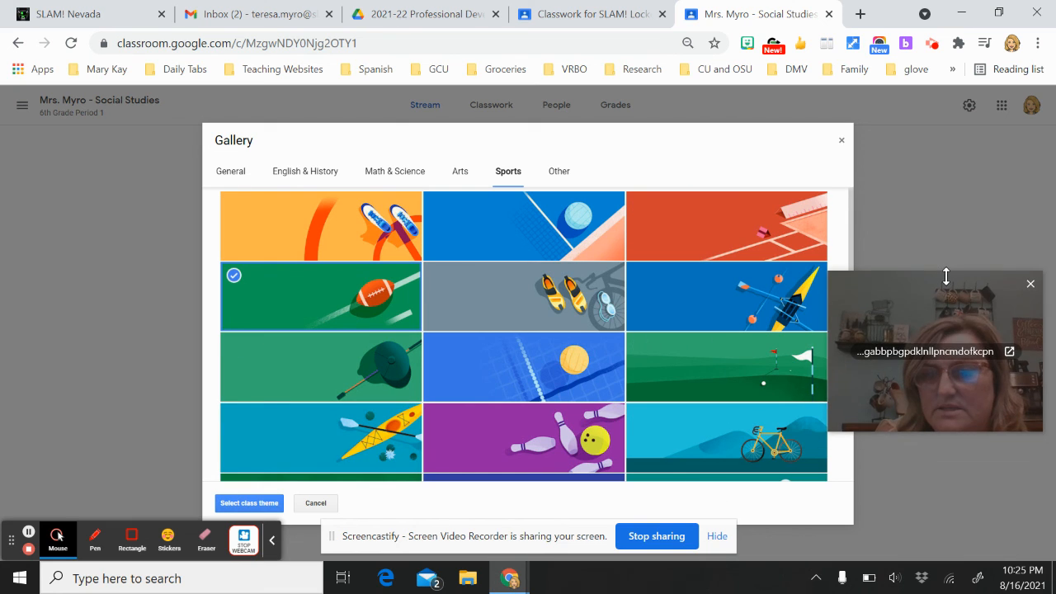
left_click(263, 504)
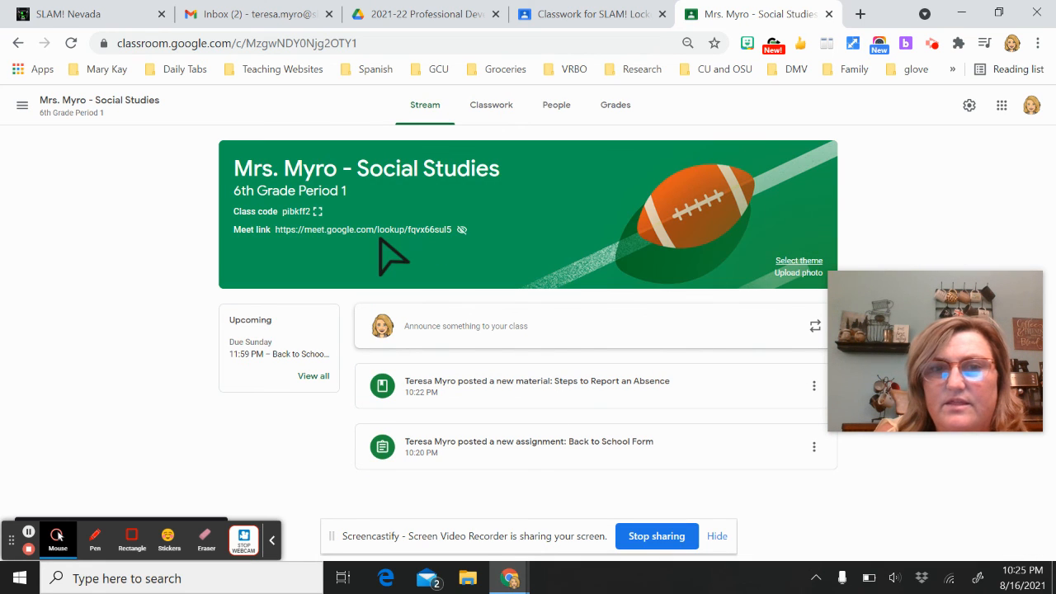
Dismiss the banner photo upload without choosing a photo, then show the class list sidebar
left_click(790, 273)
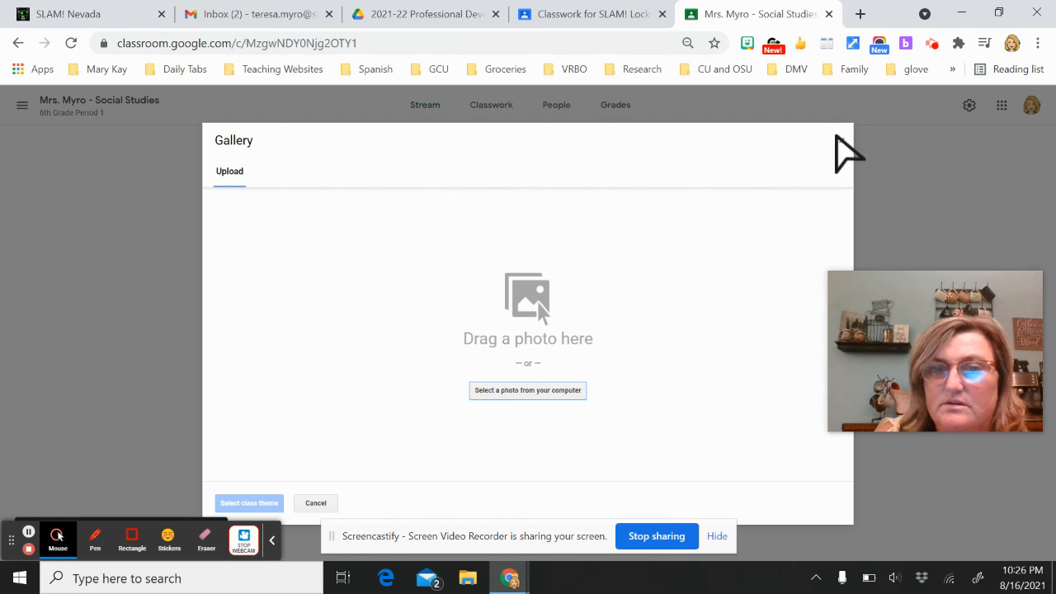
left_click(841, 140)
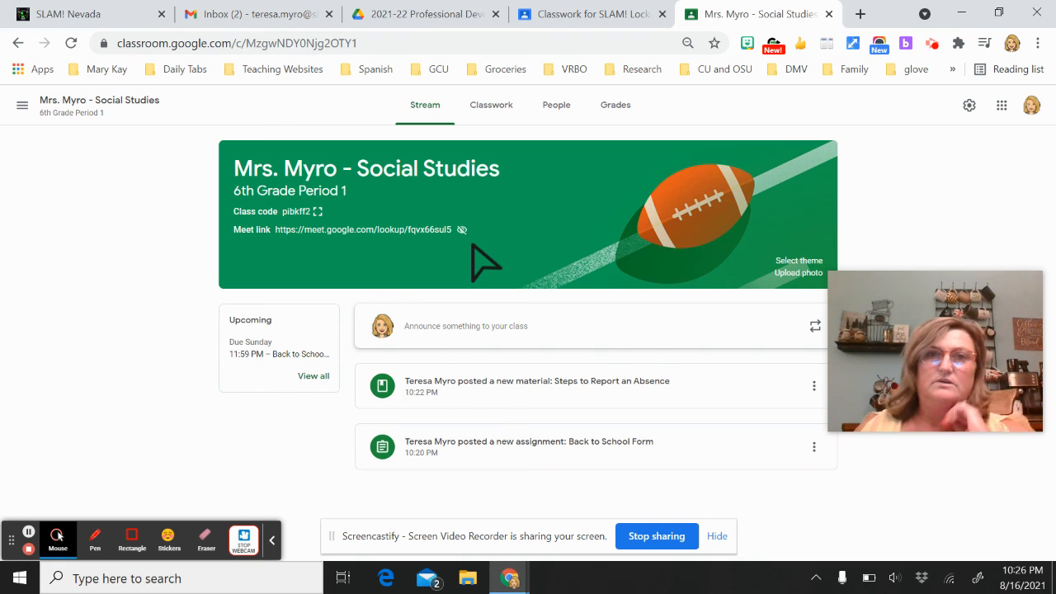
mouse_move(947, 277)
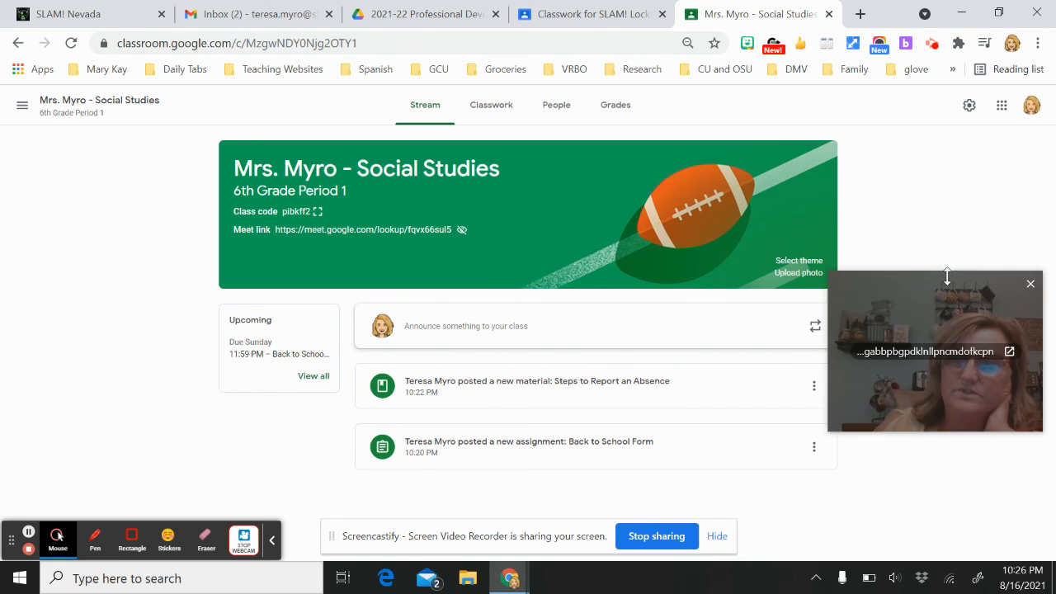
left_click_drag(947, 281, 970, 413)
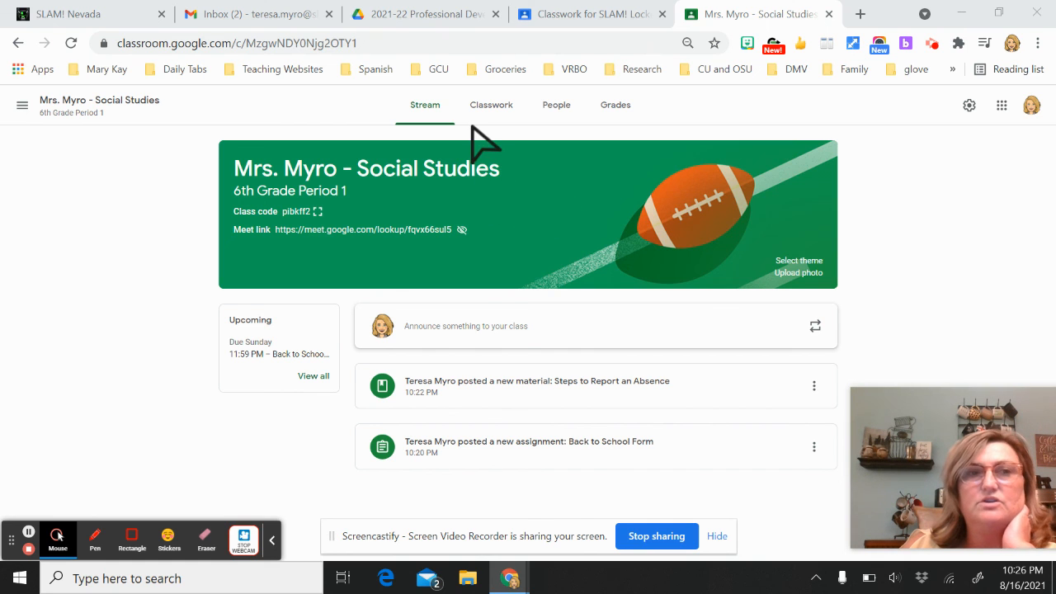
left_click(22, 105)
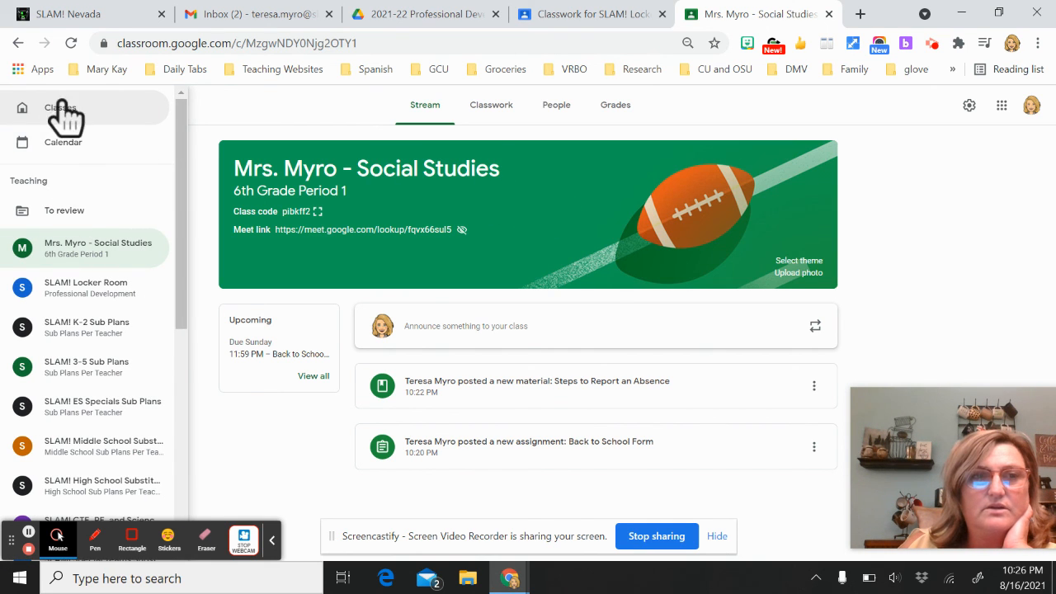
Go to the Classes home page, check the Social Studies card's options, and show the join/create class choices
left_click(54, 109)
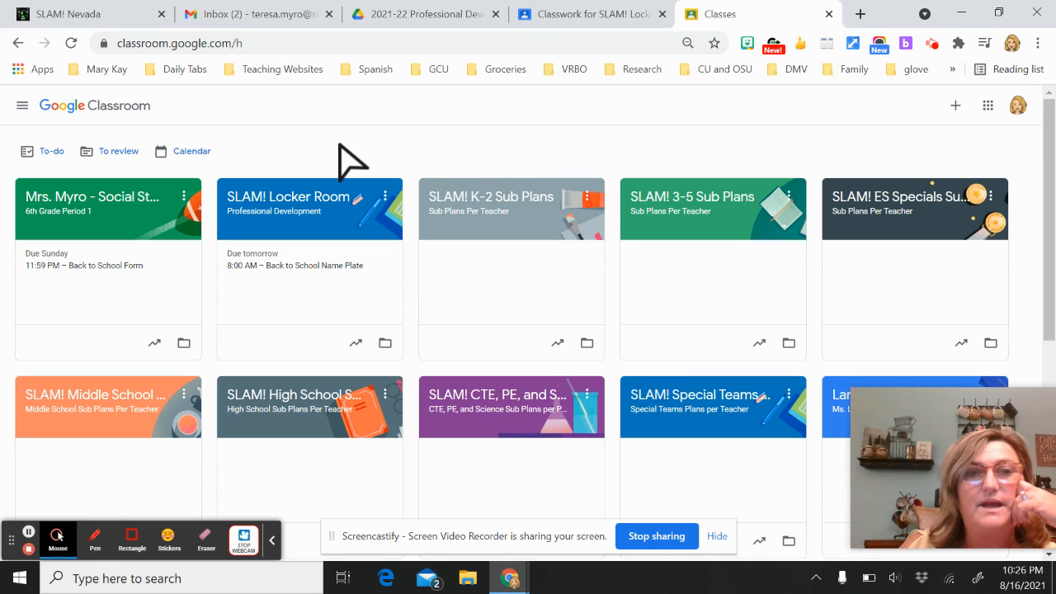
left_click(183, 198)
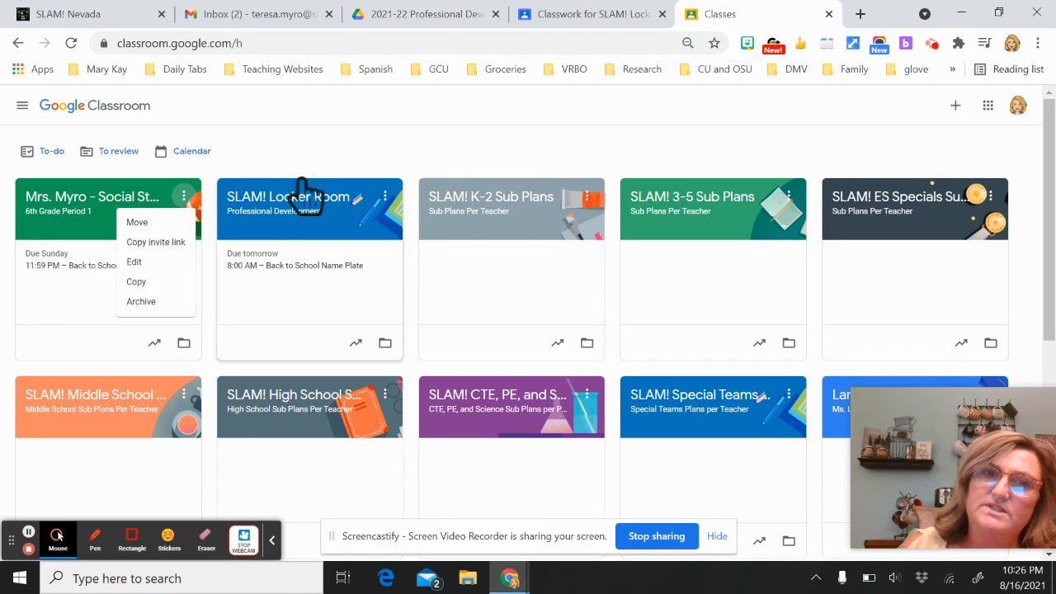
left_click(396, 126)
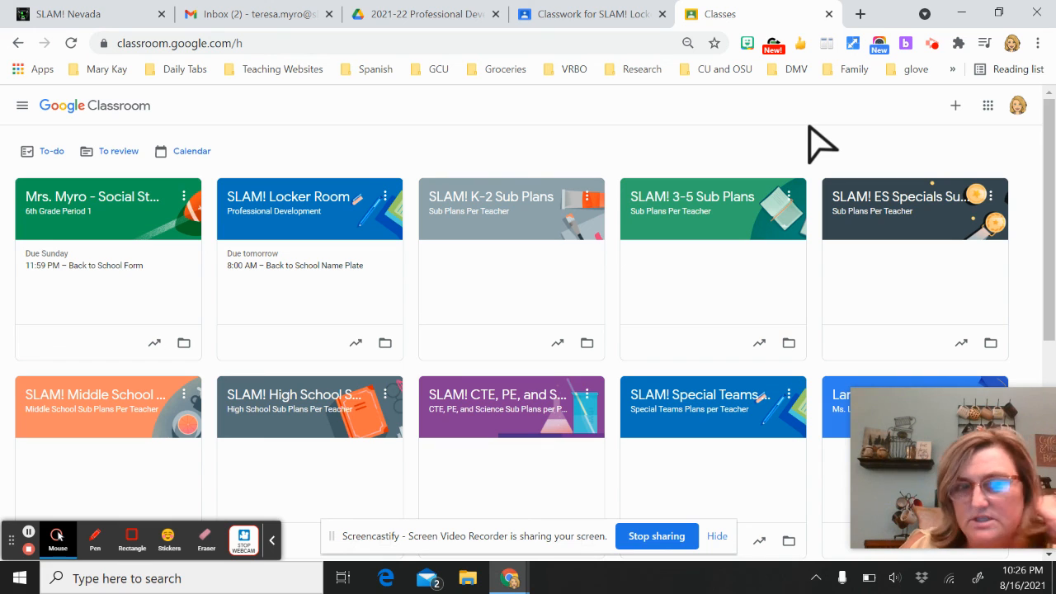
left_click(954, 109)
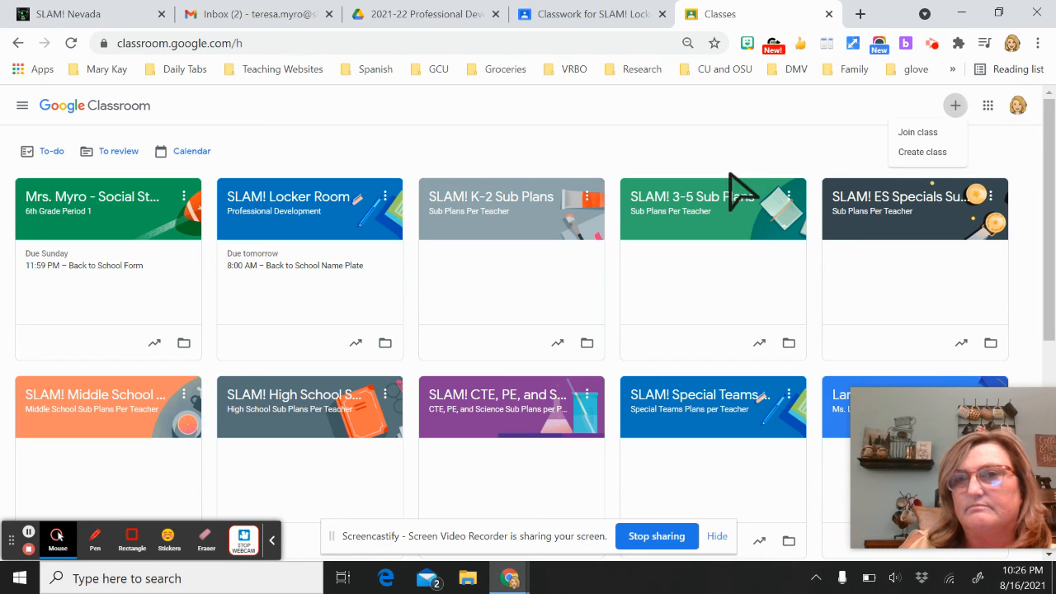
mouse_move(879, 510)
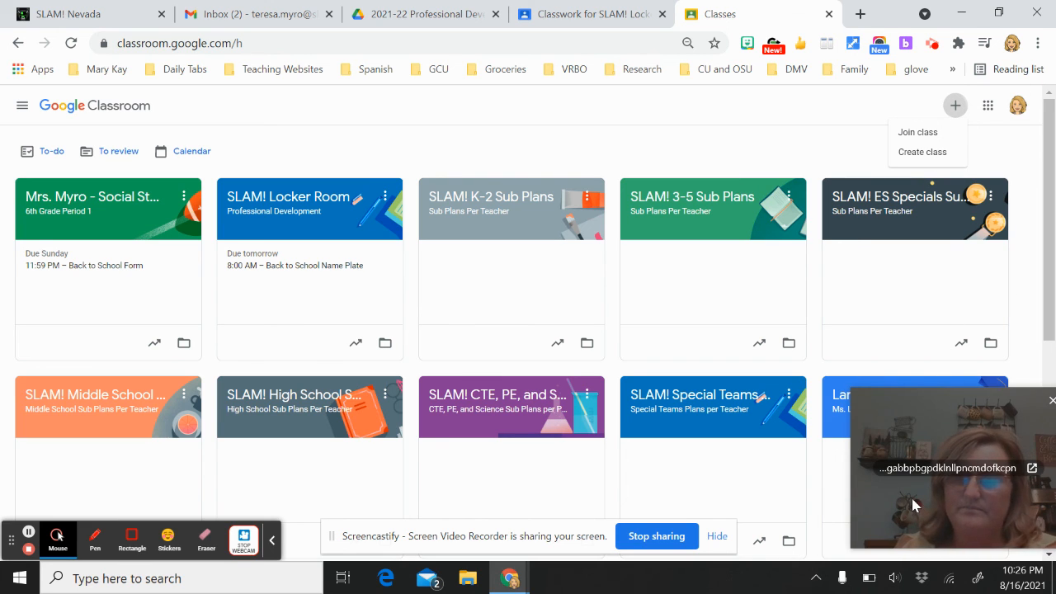